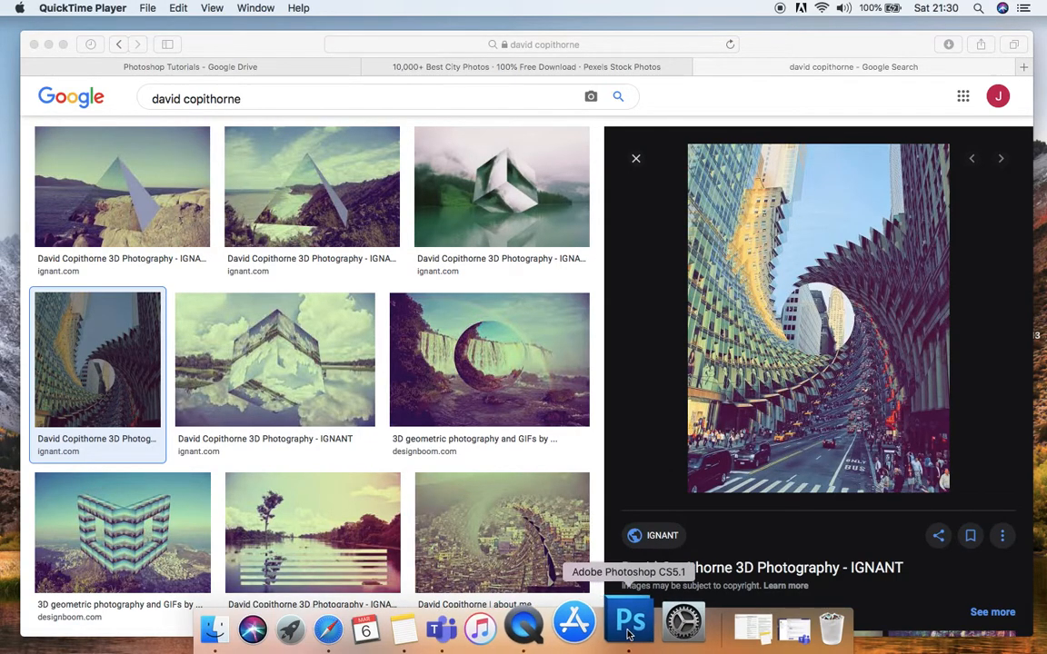
# - Bring Photoshop with the city street photo document to the front
pyautogui.click(629, 627)
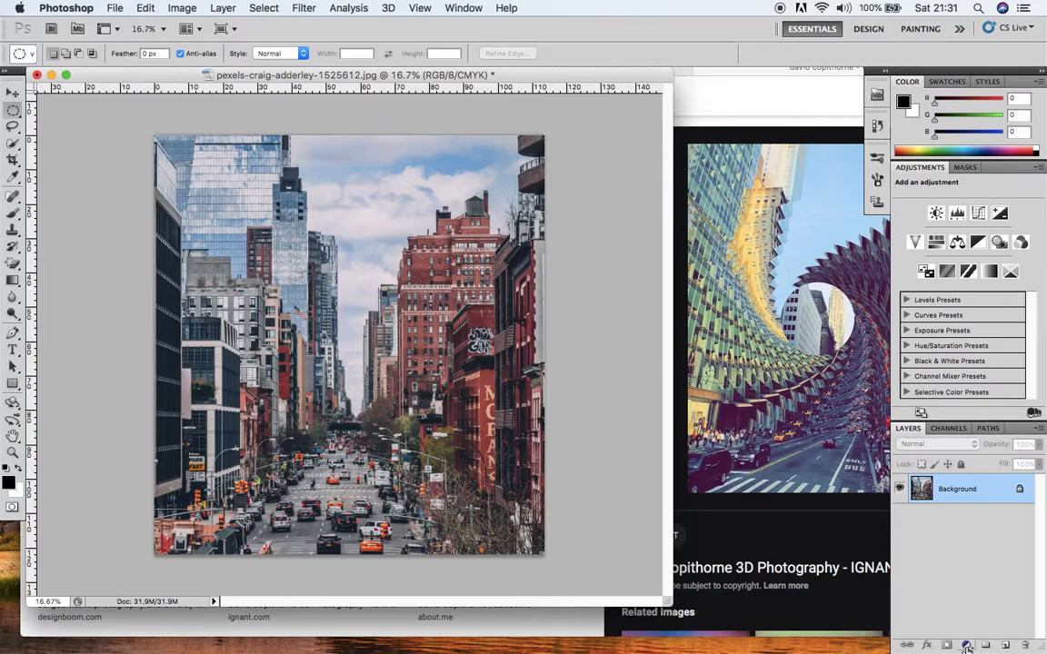
# - Duplicate the Background layer and hide the original
pyautogui.rightClick(952, 495)
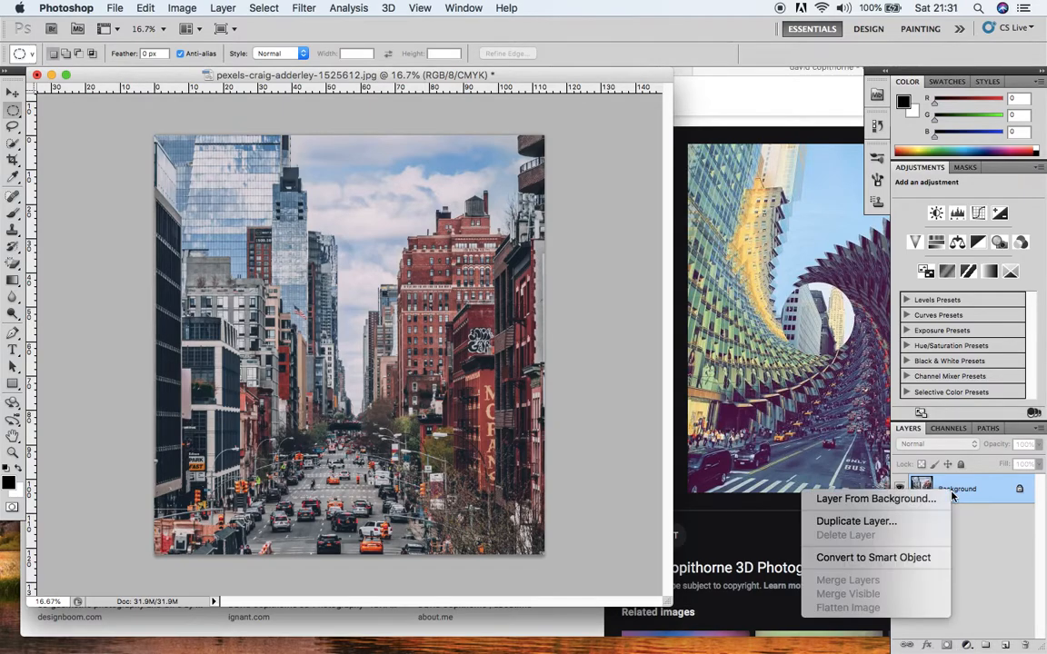
pyautogui.click(909, 523)
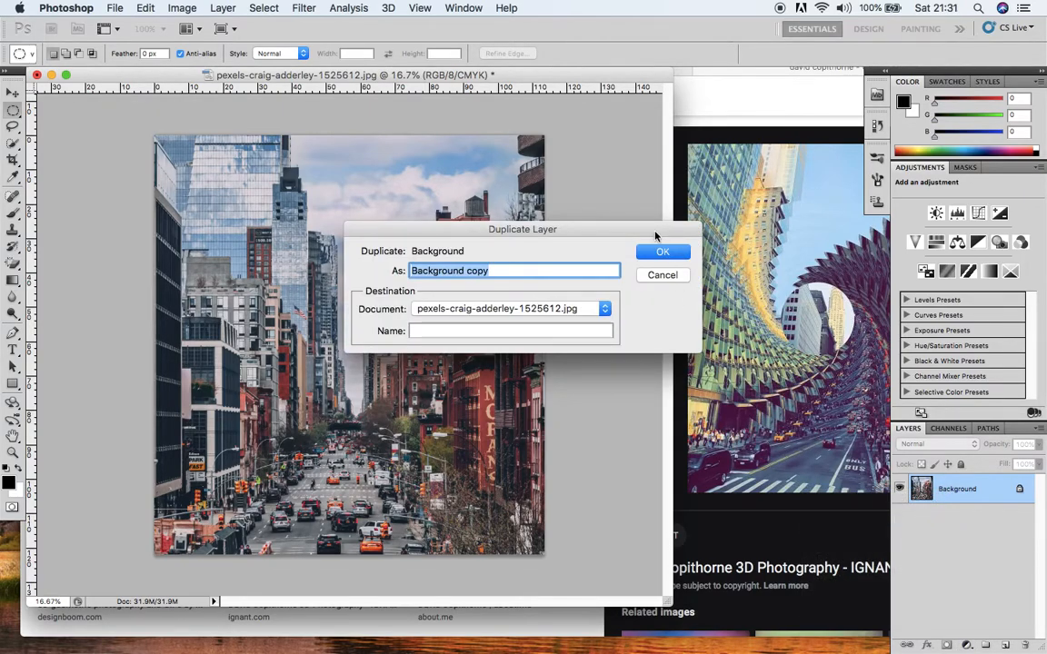
pyautogui.click(663, 252)
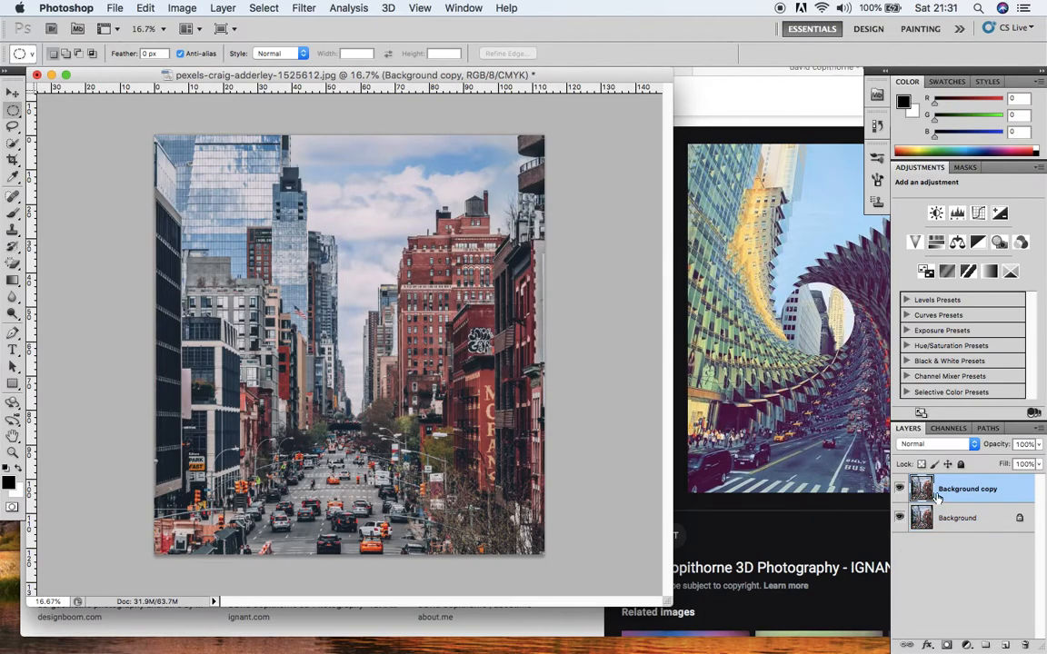
pyautogui.click(900, 518)
# - Apply an Underwater photo filter at 38% density to the copy, after trying Cooling (LBB) and Green
pyautogui.click(182, 7)
pyautogui.moveTo(205, 53)
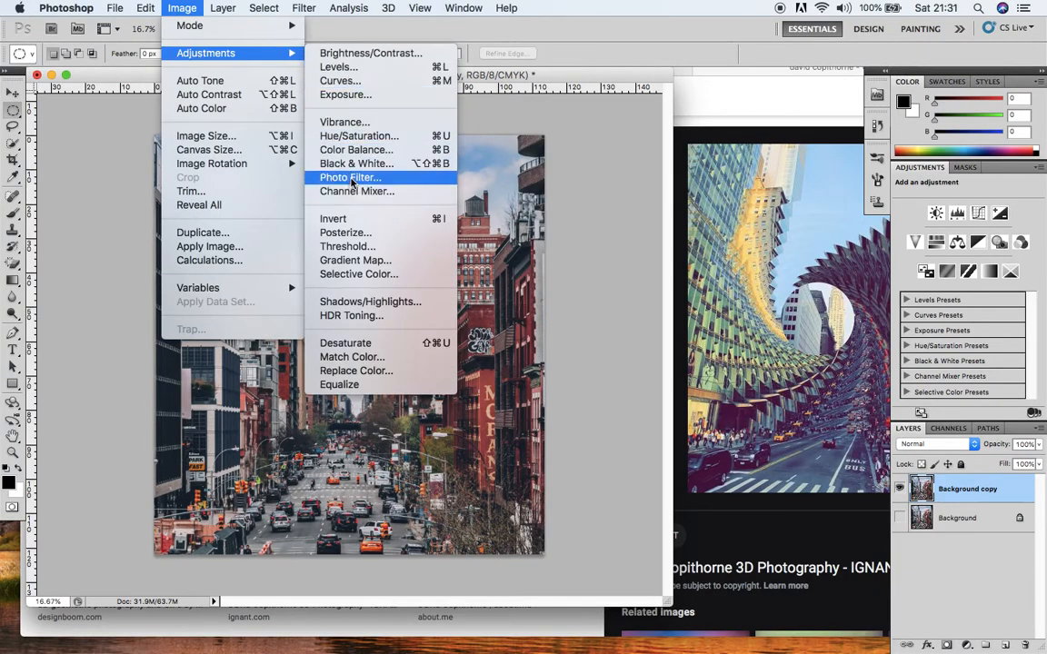
pyautogui.click(353, 178)
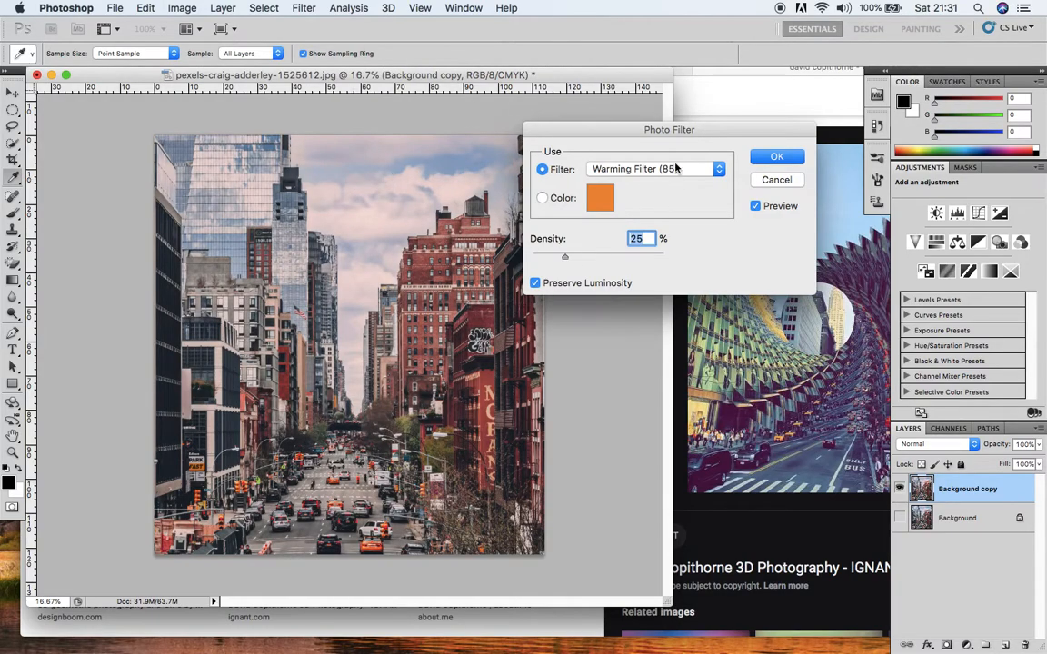
pyautogui.click(719, 169)
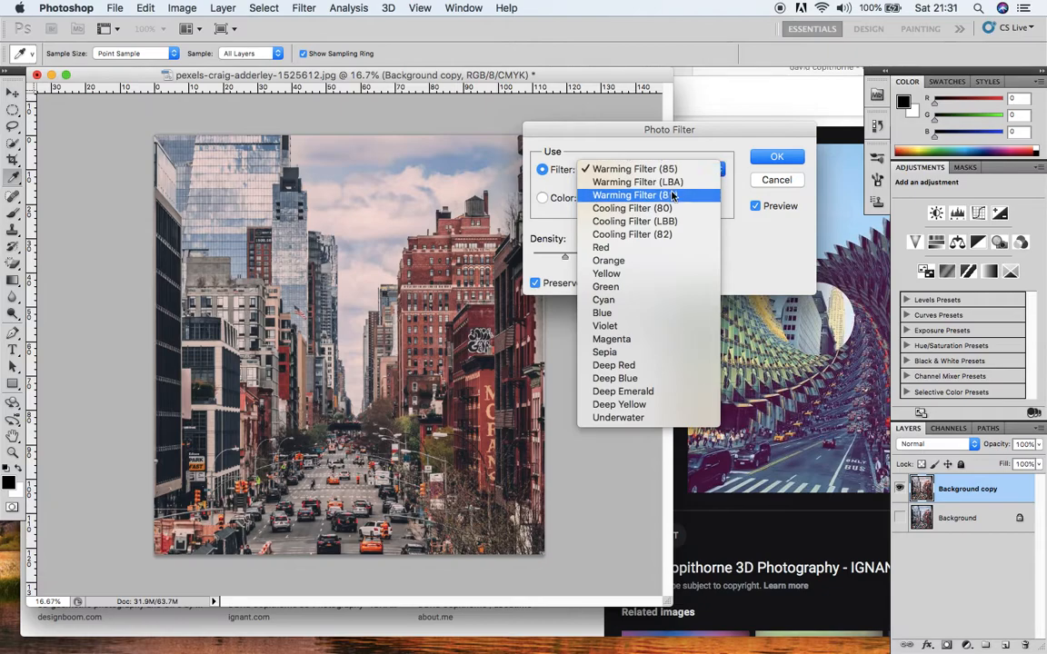
pyautogui.click(633, 222)
pyautogui.click(715, 171)
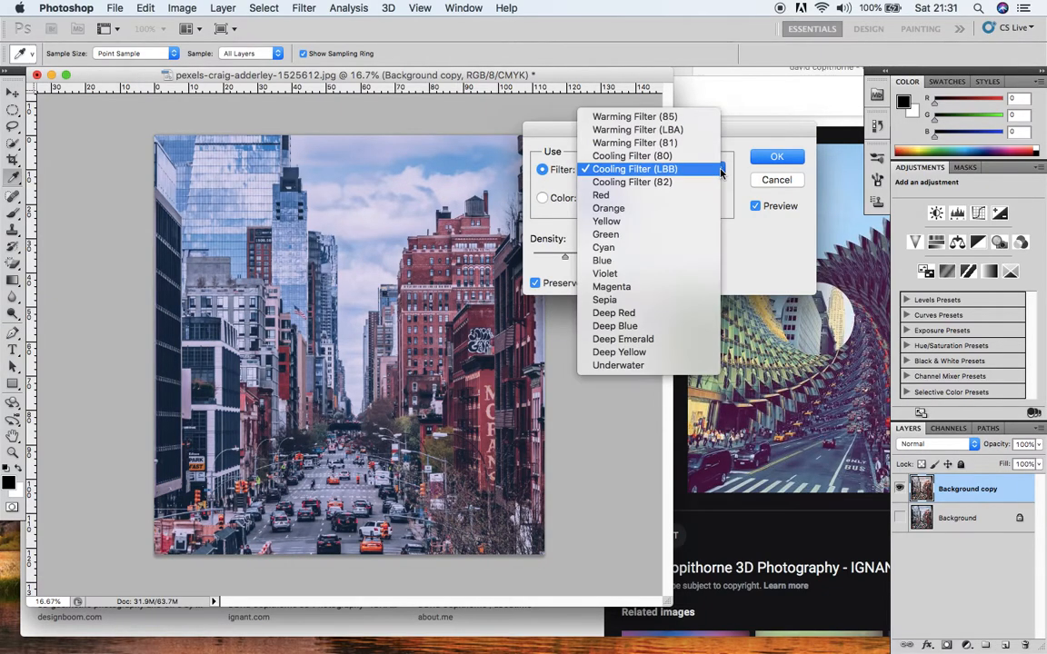
pyautogui.click(654, 233)
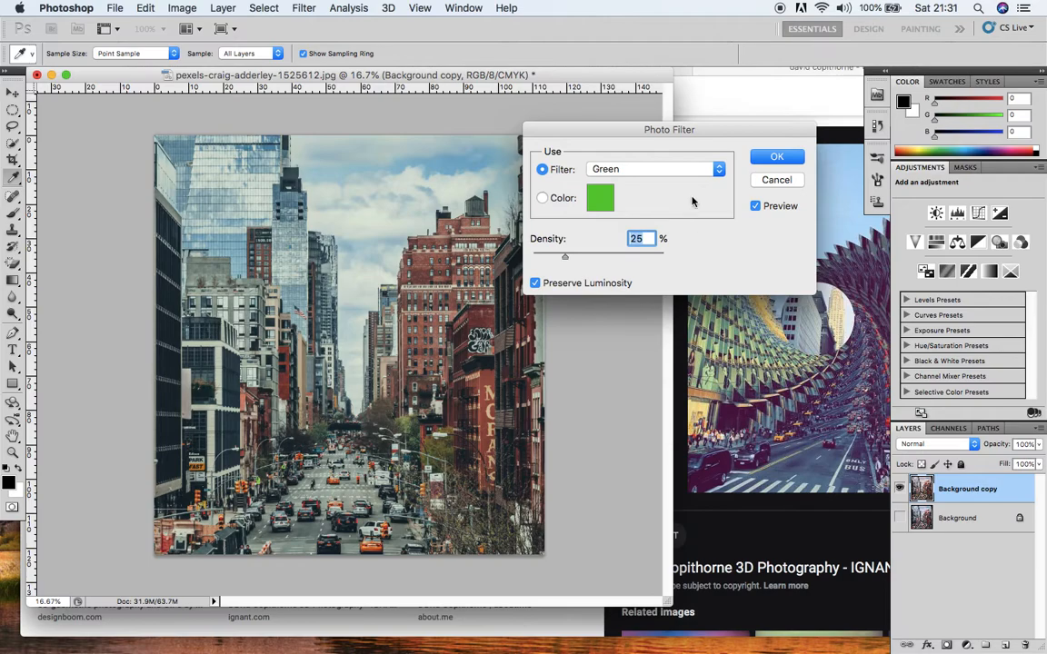
pyautogui.click(719, 173)
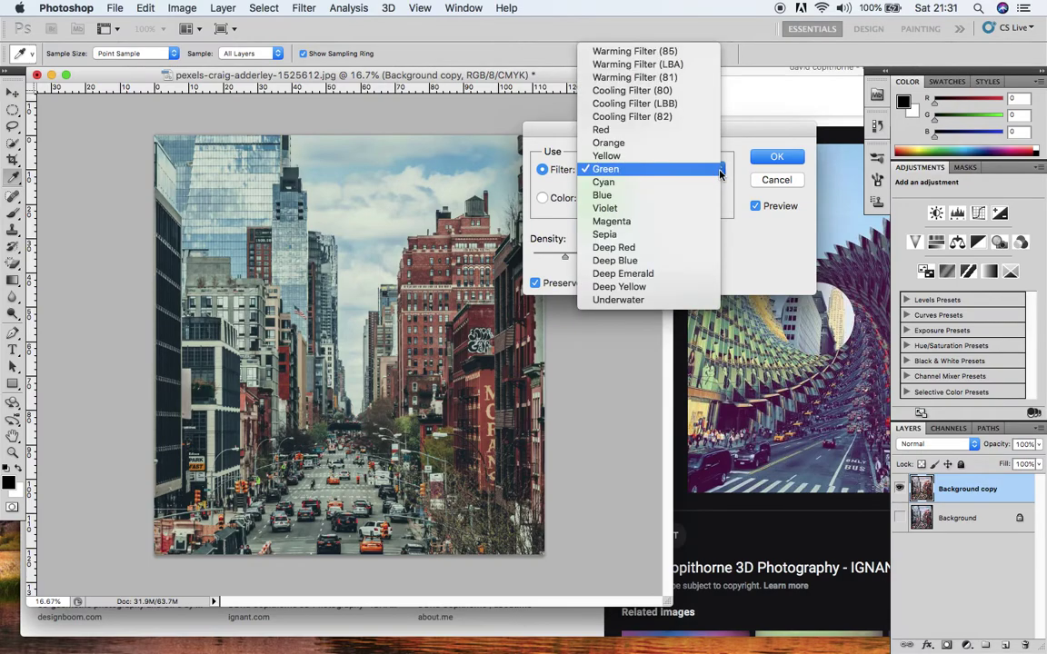
pyautogui.click(636, 300)
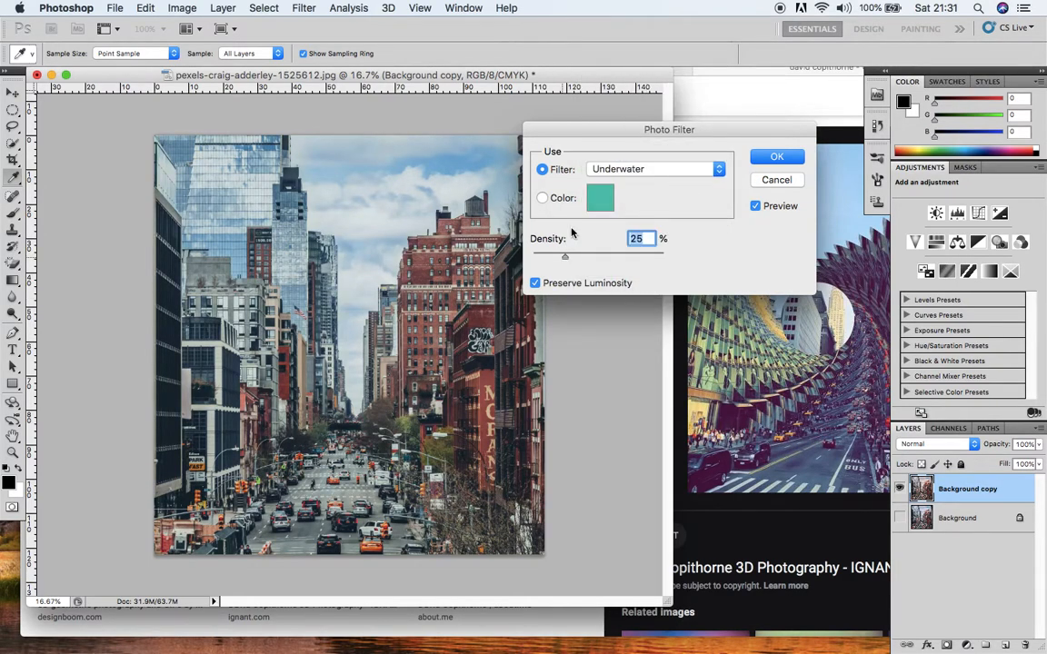
pyautogui.moveTo(564, 258); pyautogui.dragTo(581, 264)
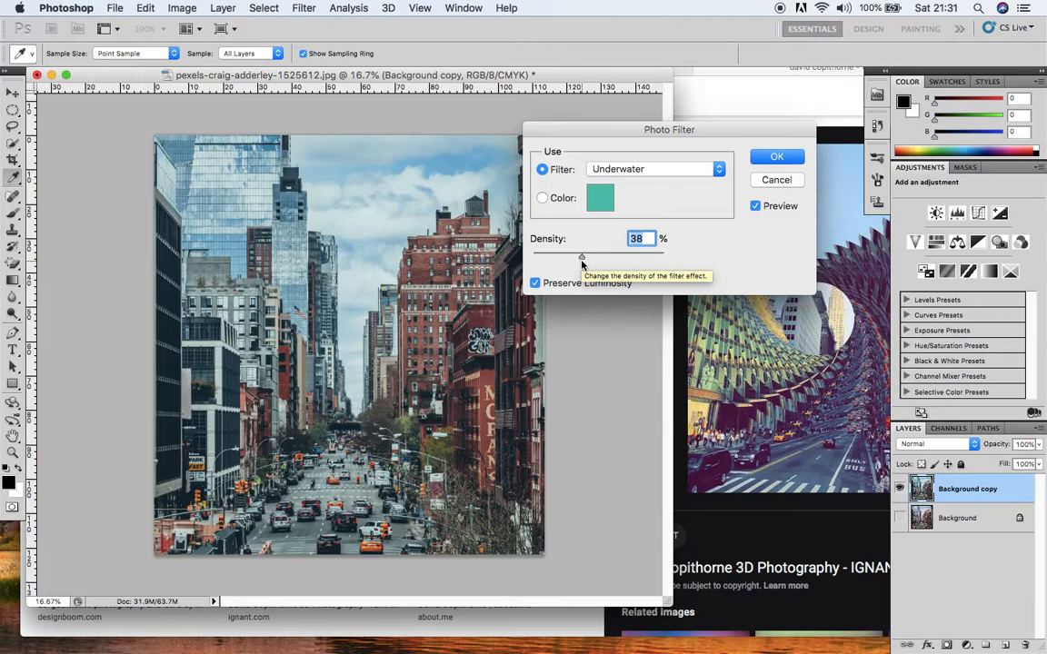
pyautogui.click(790, 159)
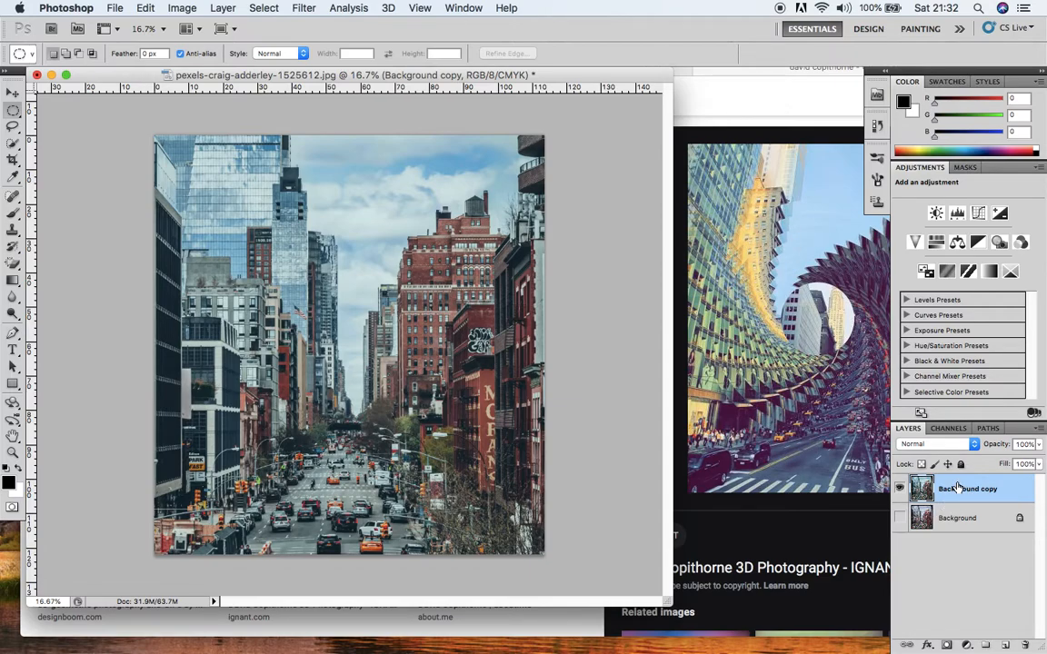
# - Duplicate Background copy into Background copy 2 and hide Background copy
pyautogui.rightClick(959, 488)
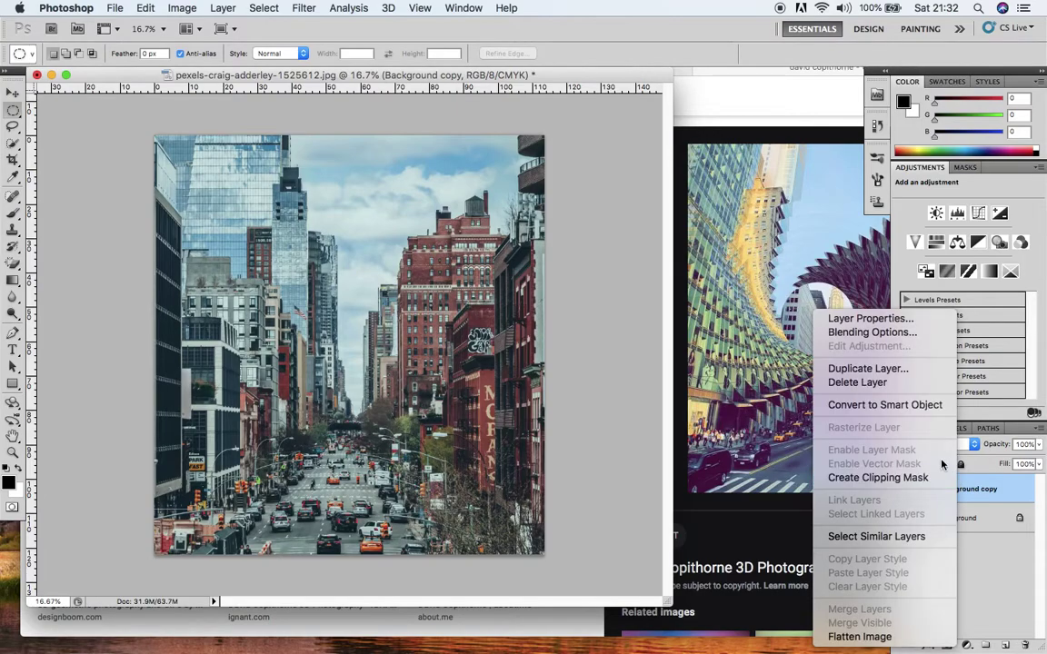
pyautogui.click(895, 369)
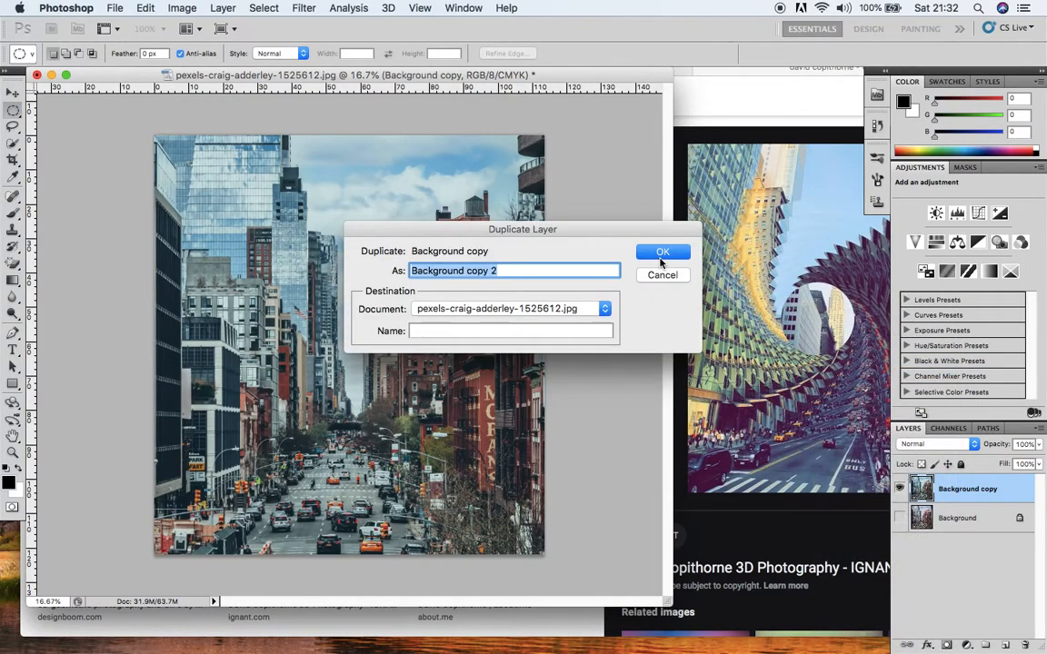
pyautogui.click(661, 253)
pyautogui.click(900, 518)
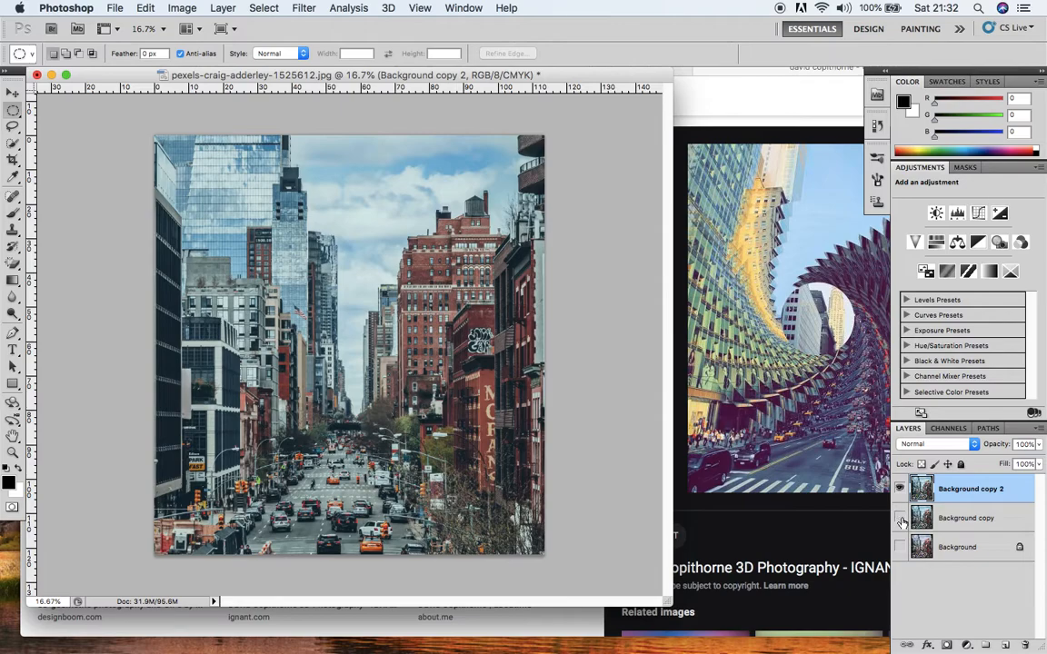
# - Select a large circle over the street scene with the Elliptical Marquee
pyautogui.click(13, 113)
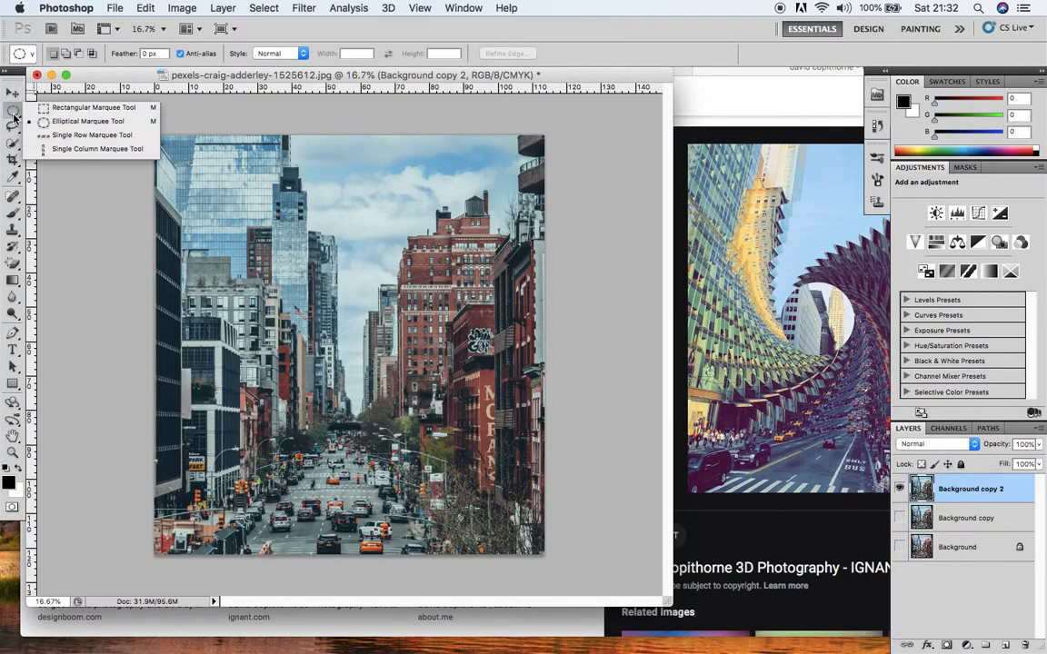
pyautogui.click(52, 122)
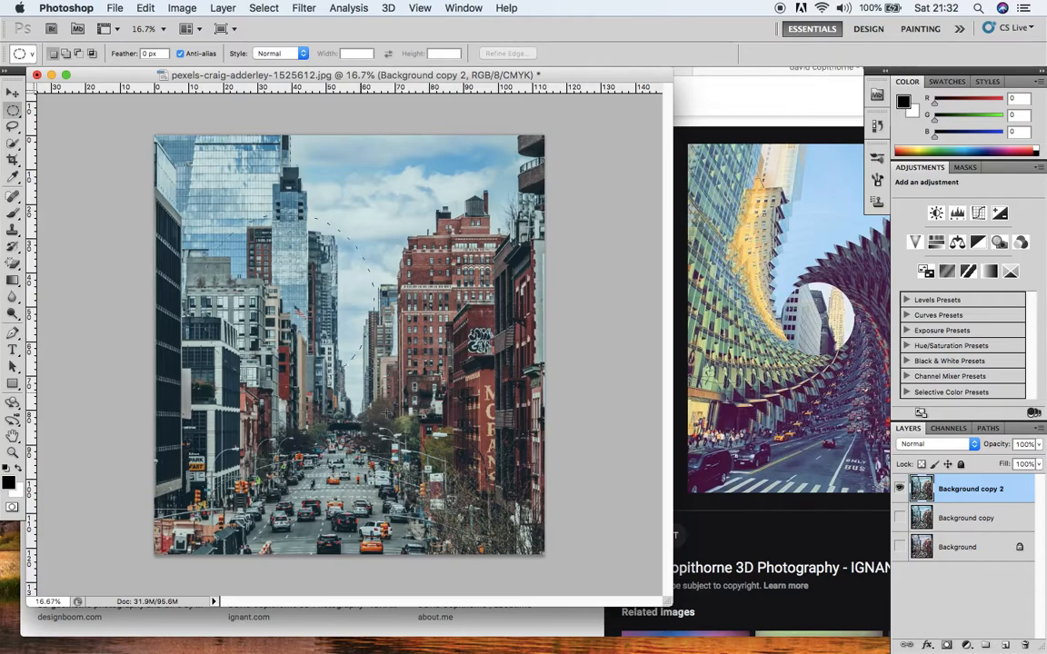
pyautogui.moveTo(516, 530); pyautogui.dragTo(191, 187)
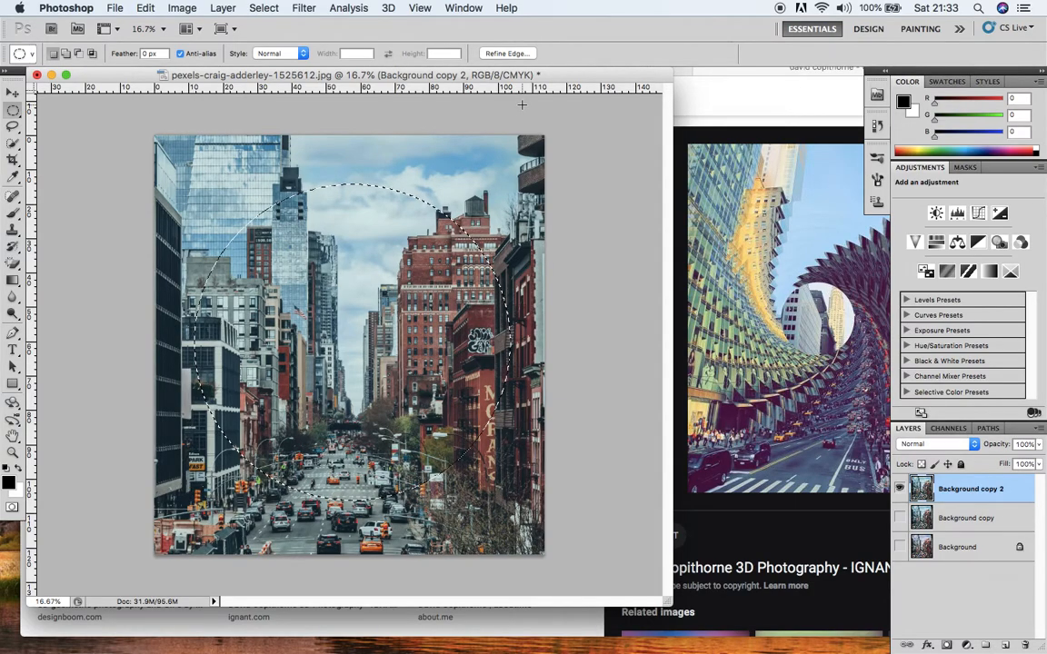
# - Invert the selection, erase everything outside the circle, and deselect
pyautogui.click(253, 11)
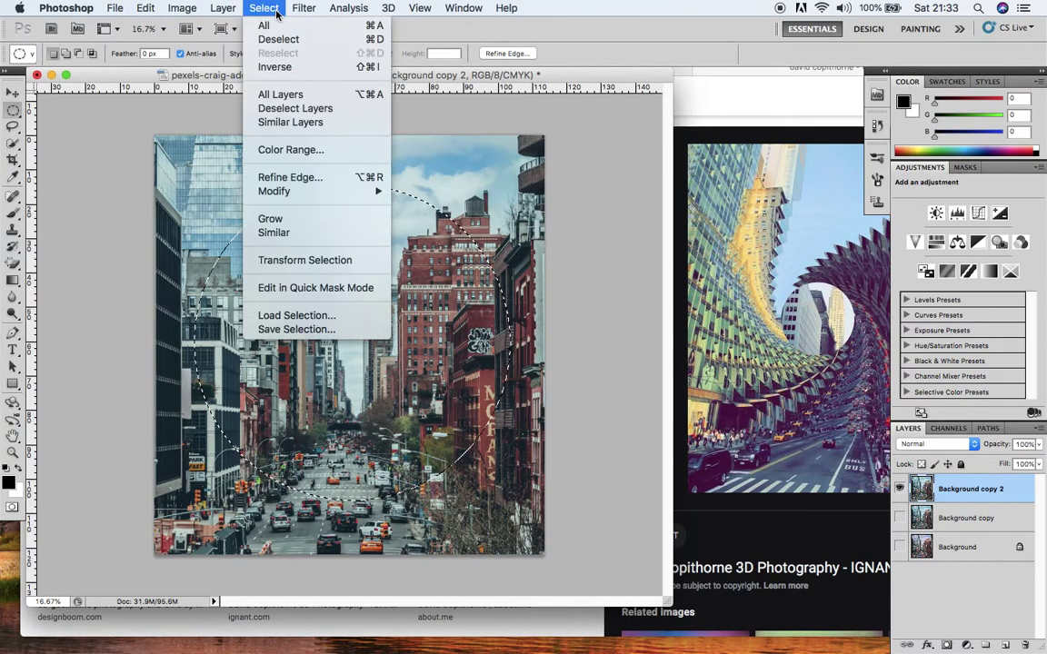
pyautogui.click(274, 67)
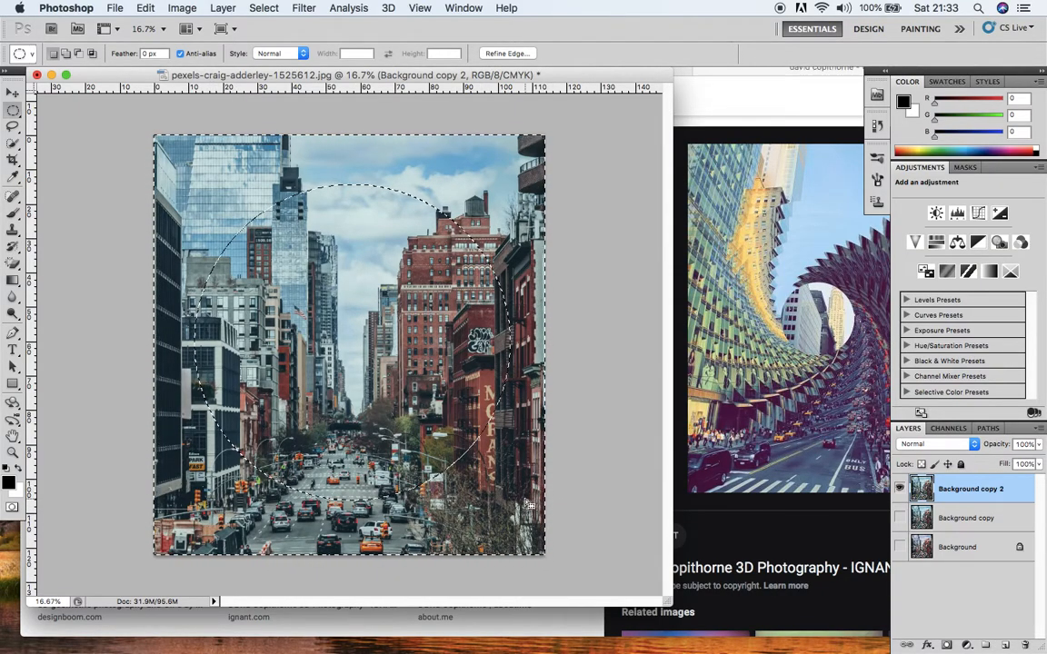
pyautogui.press('Delete')
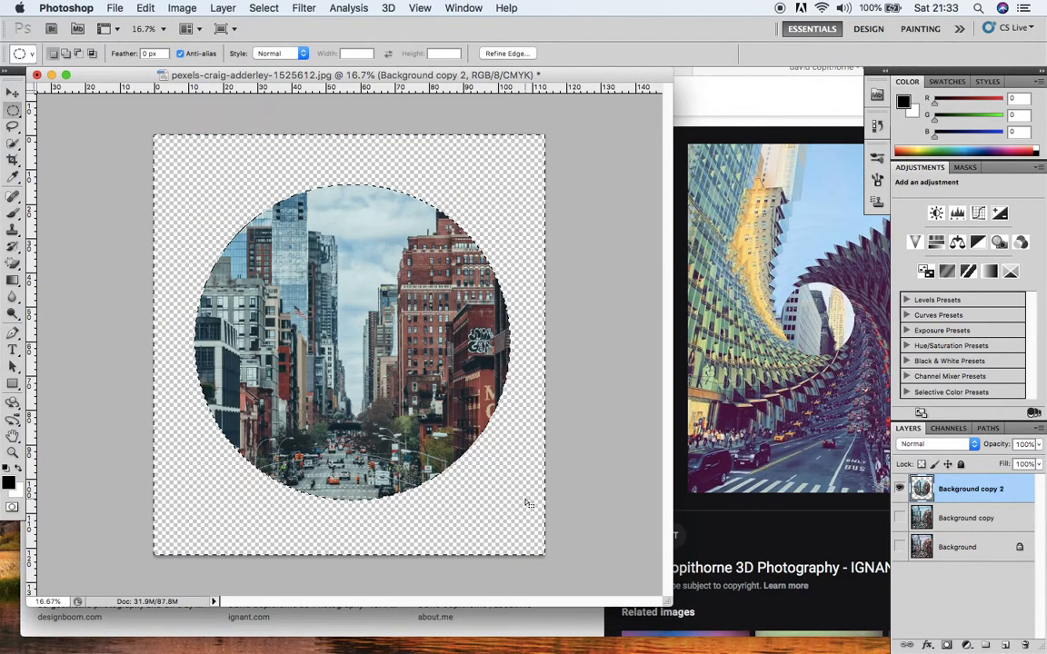
pyautogui.press('super+d')
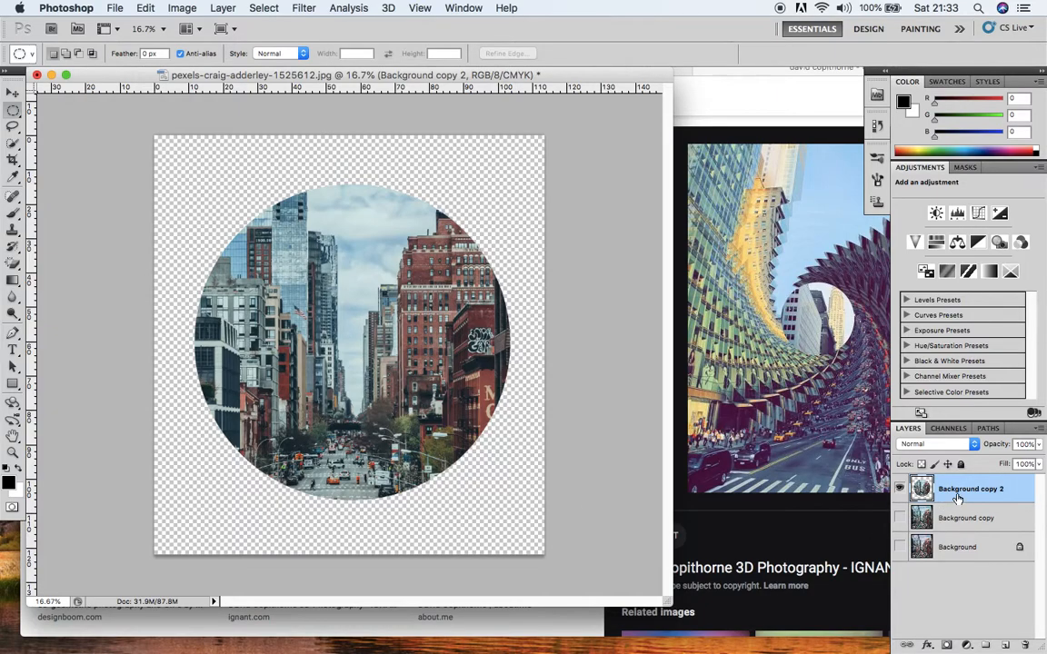
# - Duplicate the circular layer three times, creating Background copies 3, 4 and 5
pyautogui.rightClick(936, 491)
pyautogui.click(871, 369)
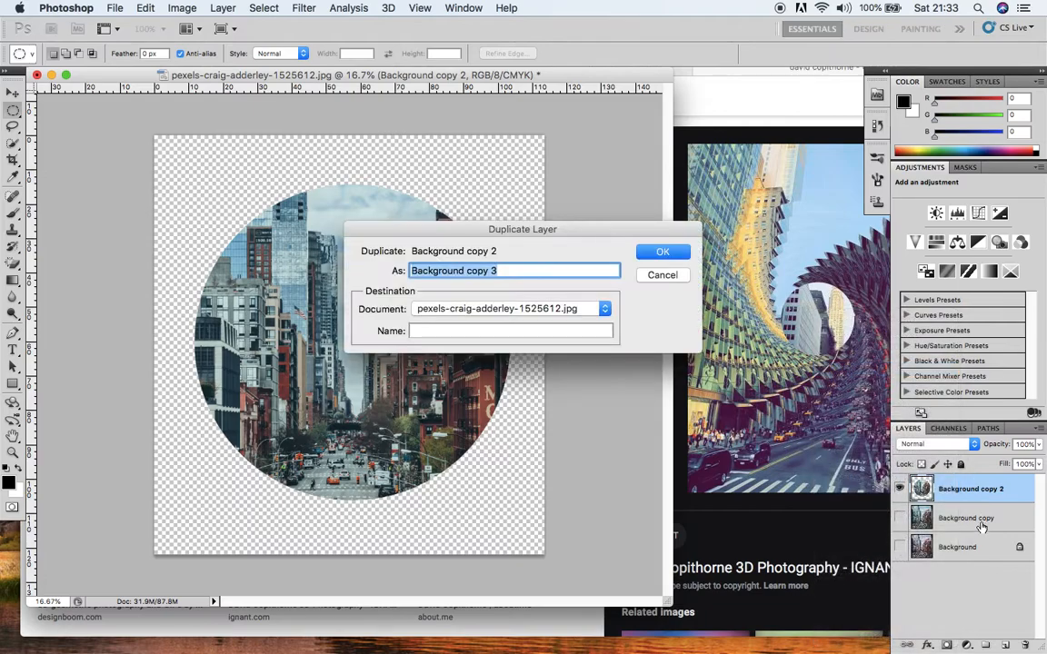
pyautogui.click(666, 251)
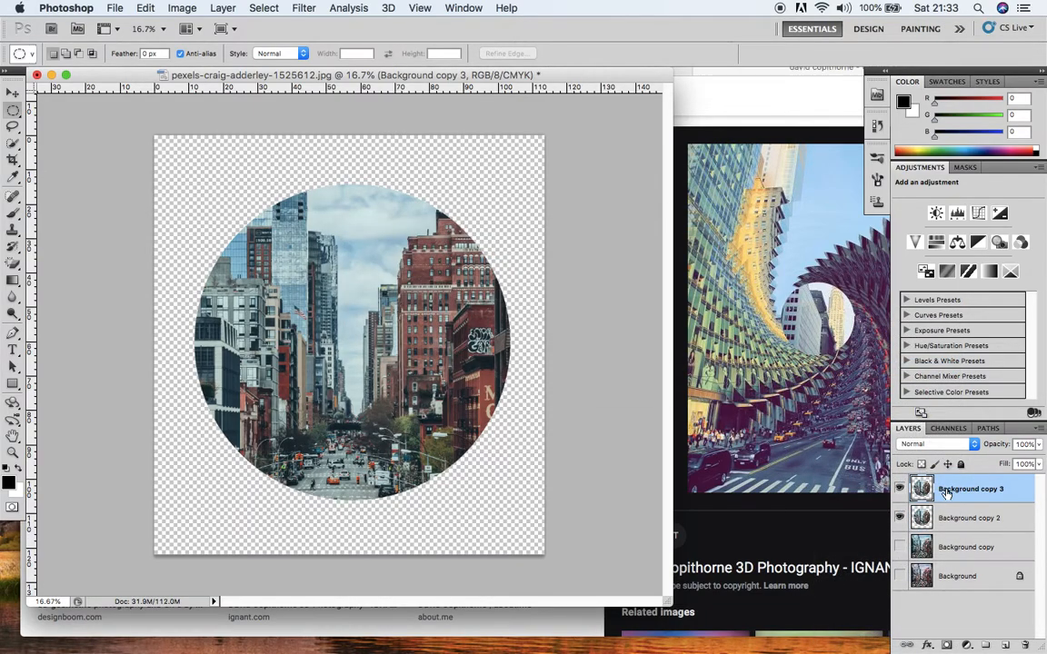
pyautogui.rightClick(945, 491)
pyautogui.click(872, 368)
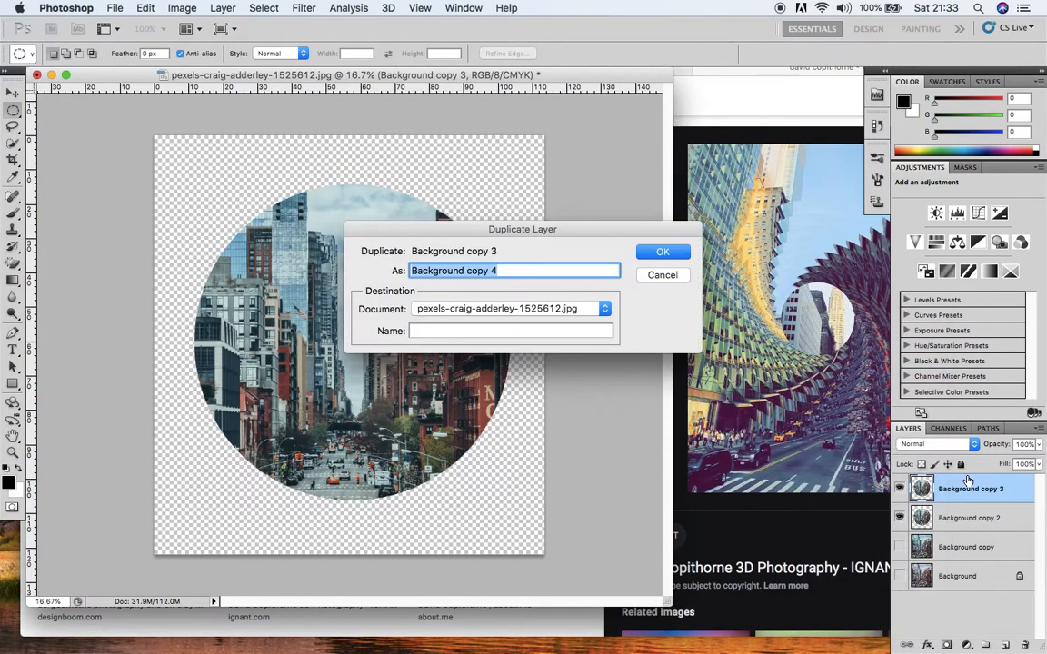
pyautogui.click(660, 253)
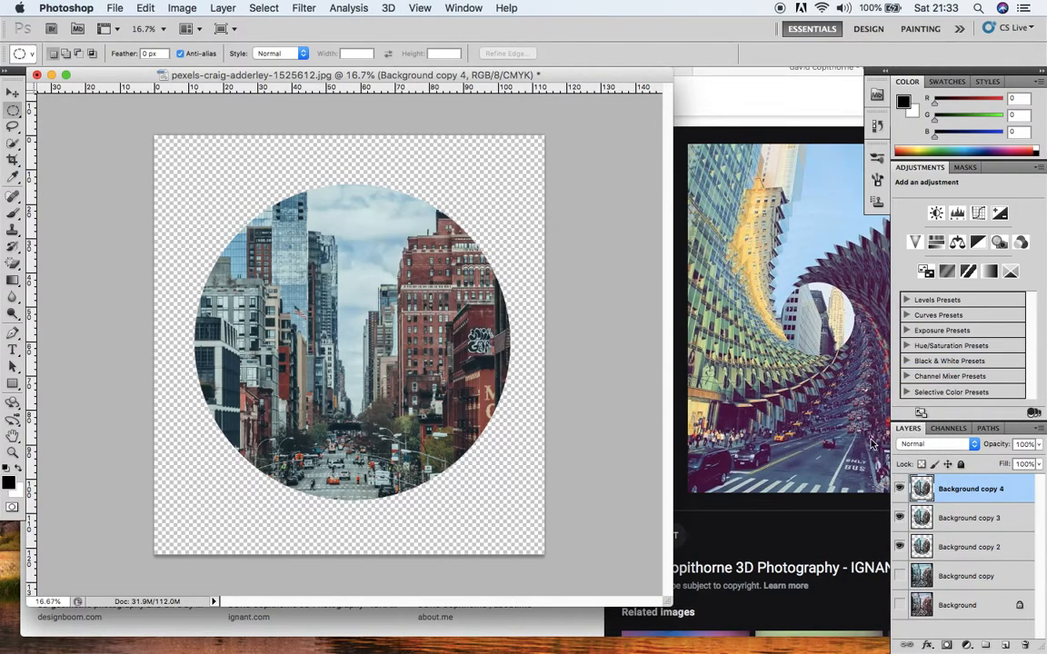
pyautogui.rightClick(942, 494)
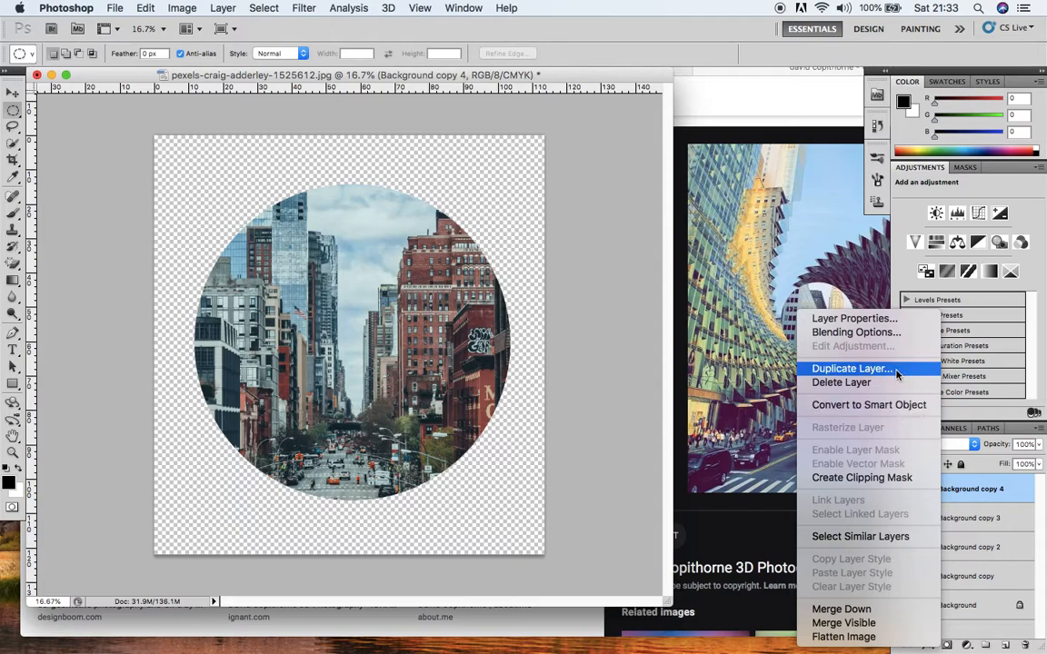
pyautogui.click(846, 368)
pyautogui.click(658, 255)
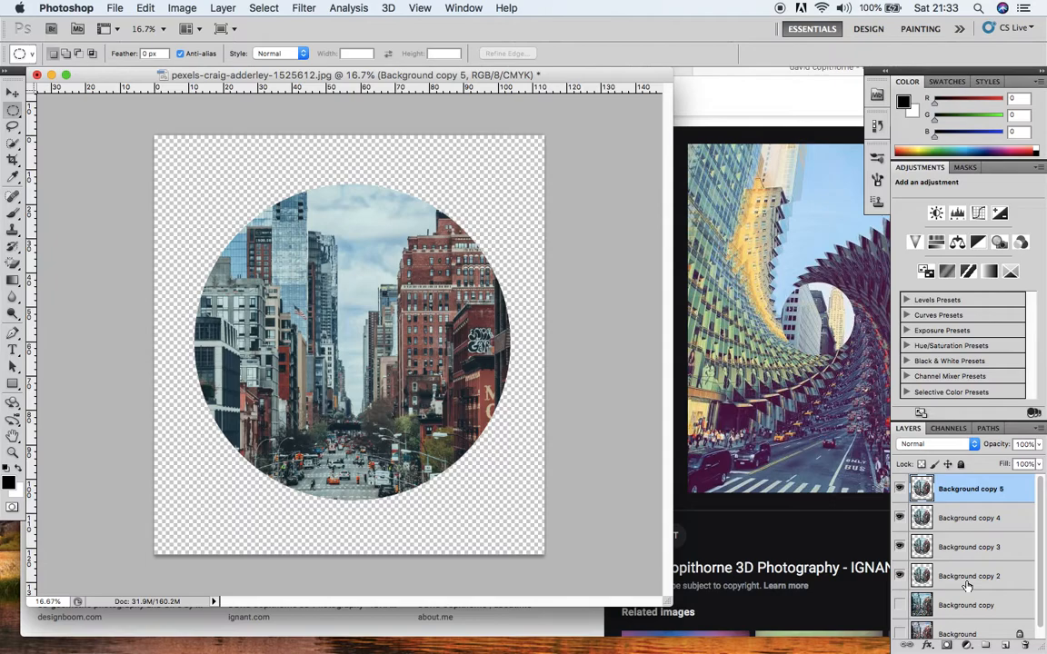
# - Rename Background copy 2 to Circle 1
pyautogui.doubleClick(963, 576)
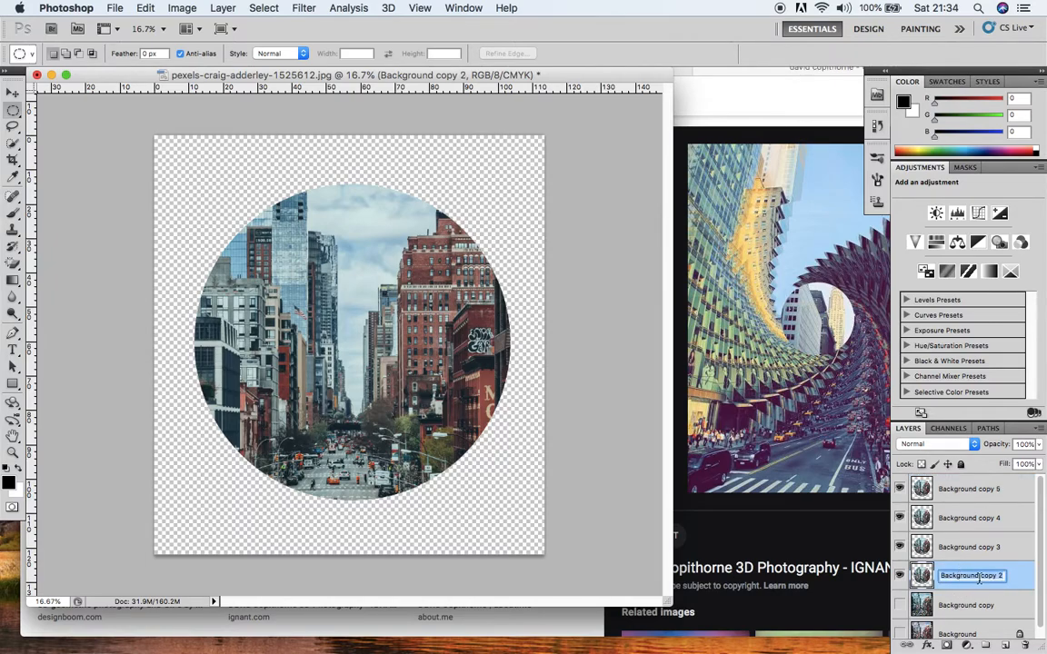
pyautogui.write('Circle')
pyautogui.write(' 1')
pyautogui.press('Return')
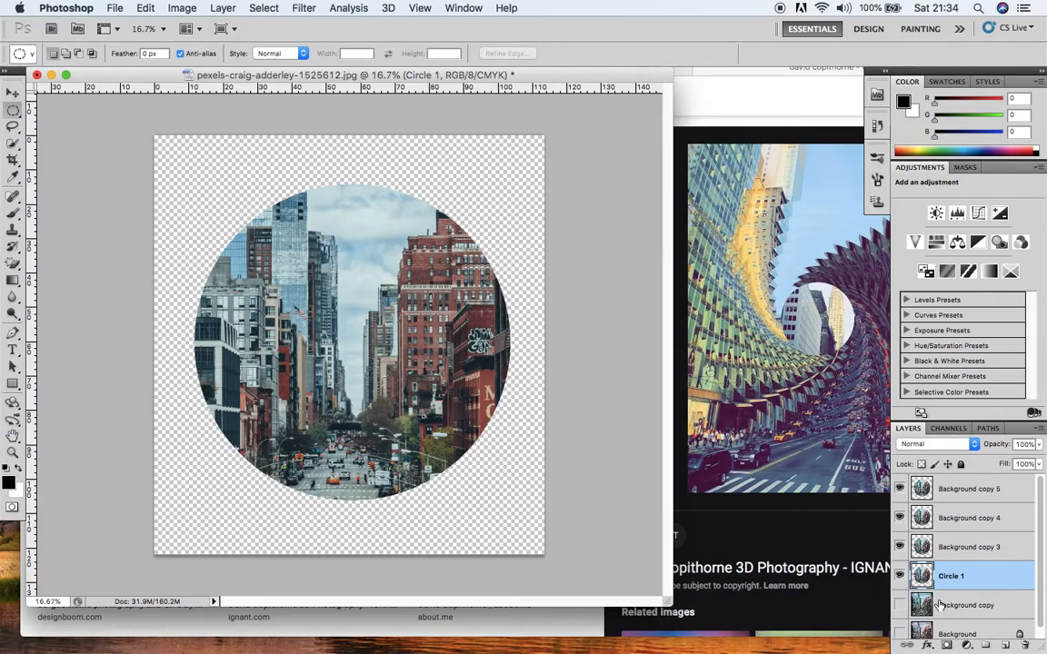
# - Free Transform Background copy 3, shrinking its circle to roughly 91-96%
pyautogui.click(969, 549)
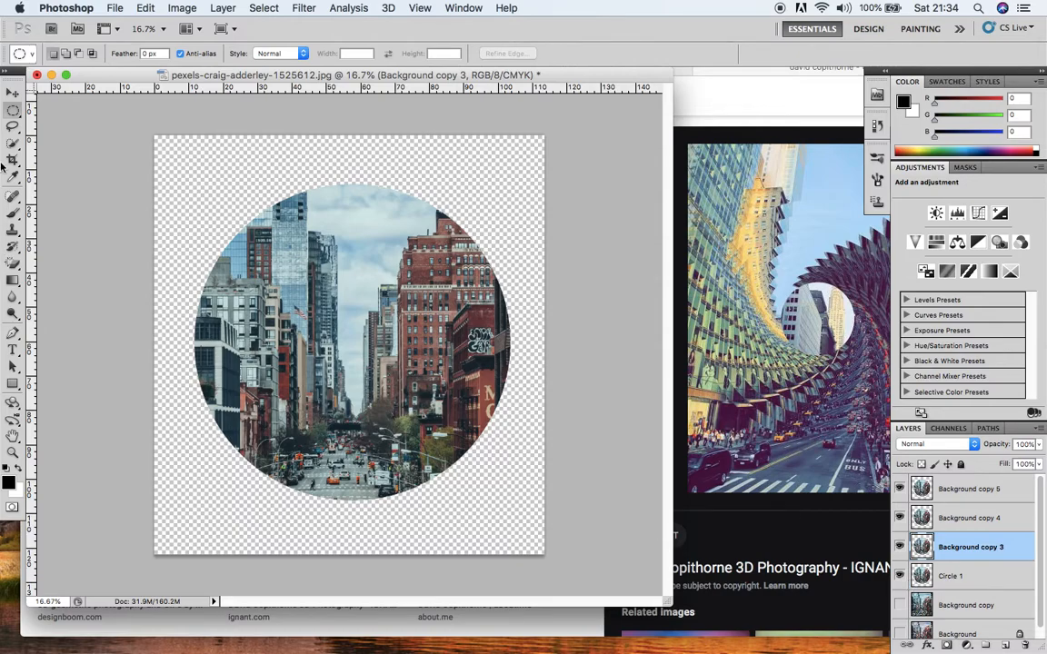
pyautogui.click(146, 8)
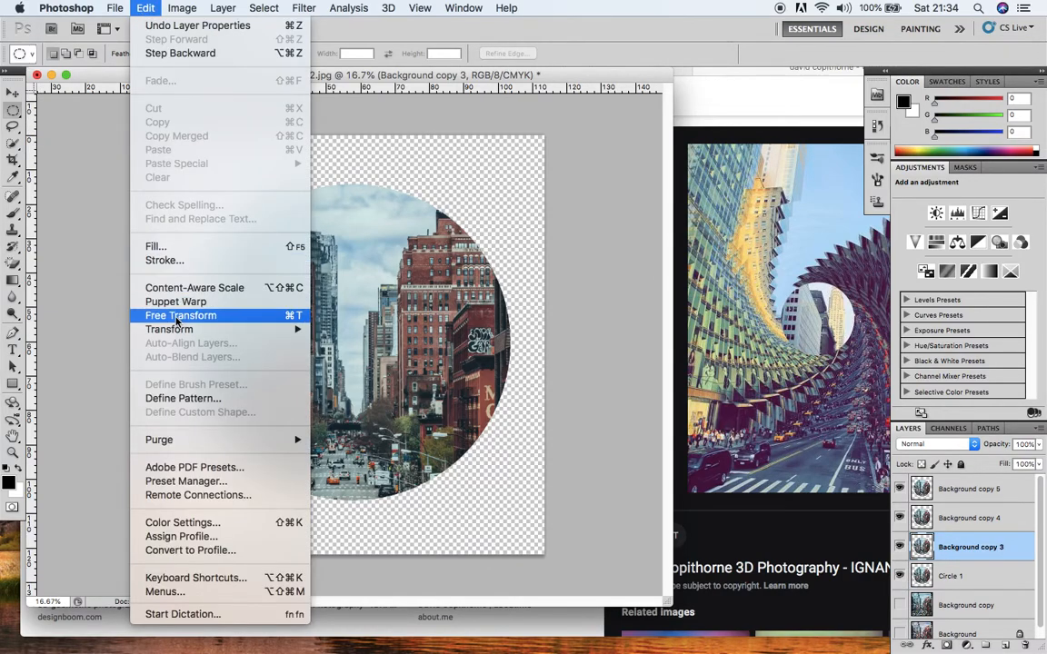
pyautogui.click(295, 324)
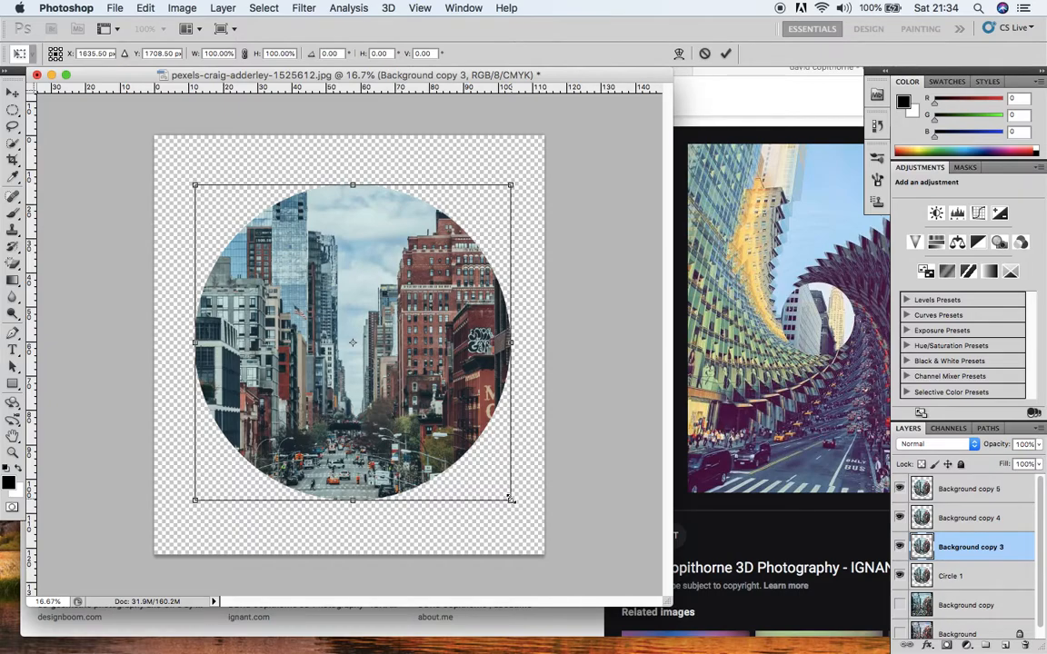
pyautogui.moveTo(511, 499); pyautogui.dragTo(480, 470)
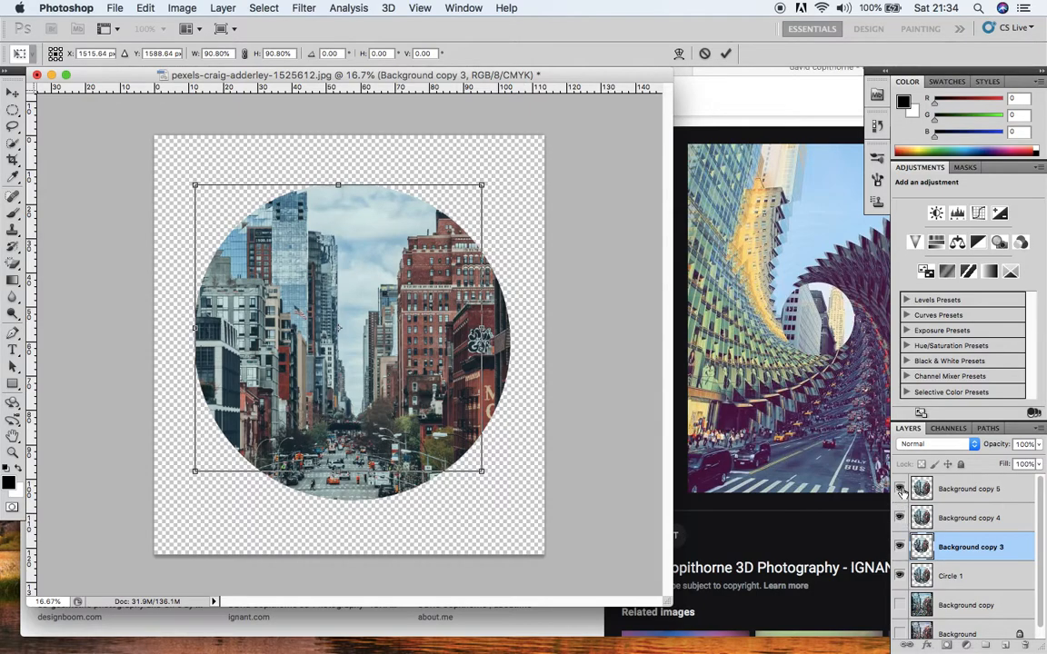
# - Commit the shrink of Background copy 3 and hide Background copies 4 and 5
pyautogui.press('Return')
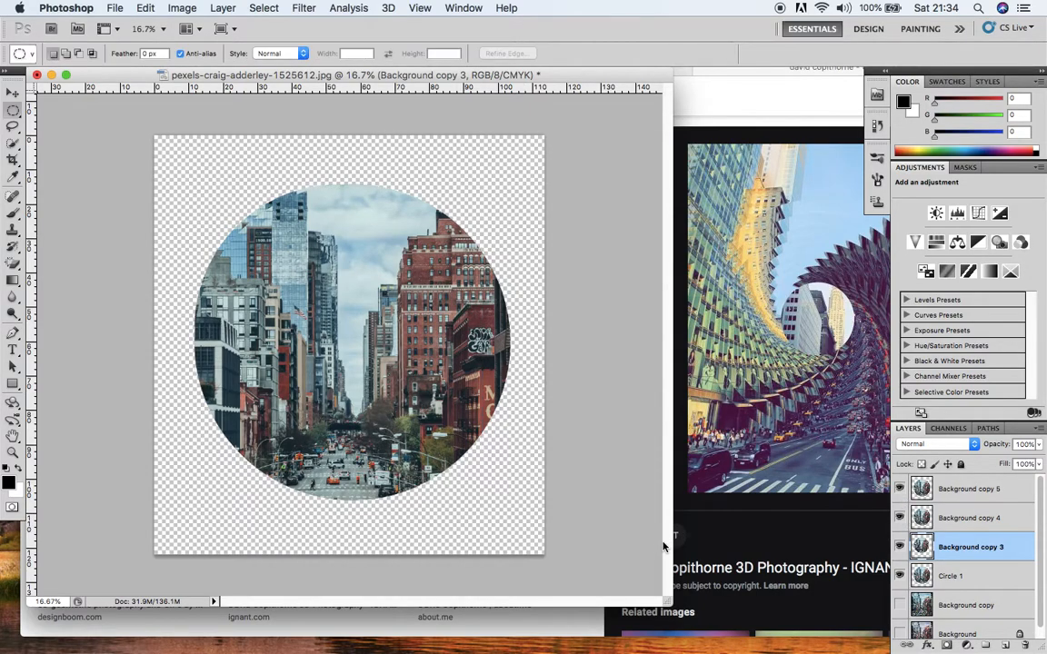
pyautogui.click(900, 489)
pyautogui.click(900, 518)
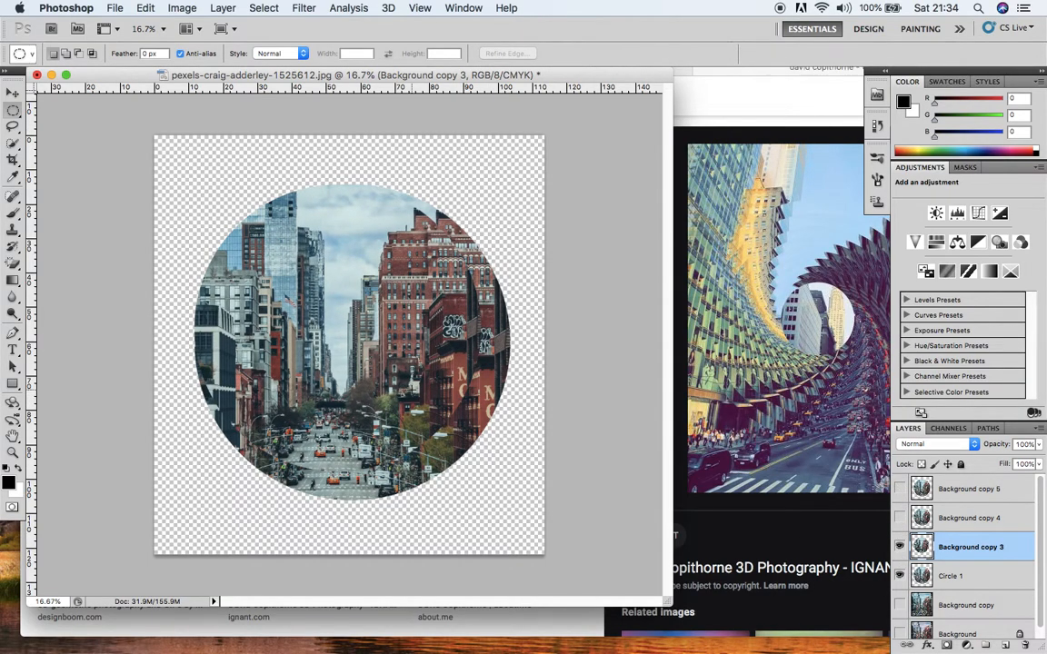
# - Re-transform Background copy 3, compare sizes via undo, nudge it to centre over Circle 1, and commit
pyautogui.press('super+t')
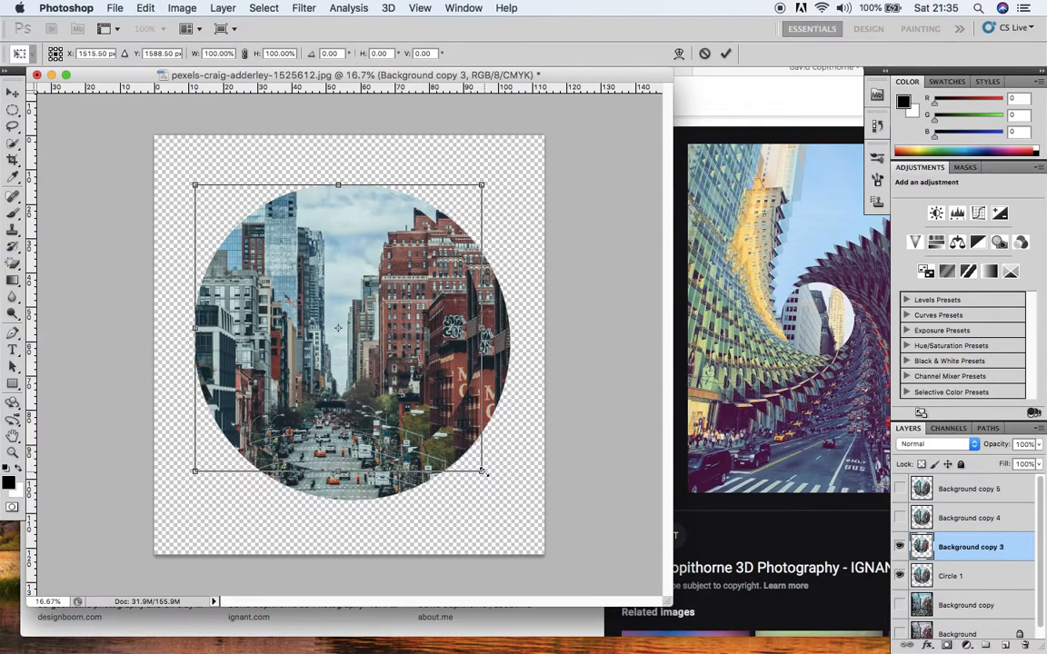
pyautogui.moveTo(483, 473)
pyautogui.mouseDown()
pyautogui.moveTo(513, 501)
pyautogui.moveTo(481, 470)
pyautogui.mouseUp()
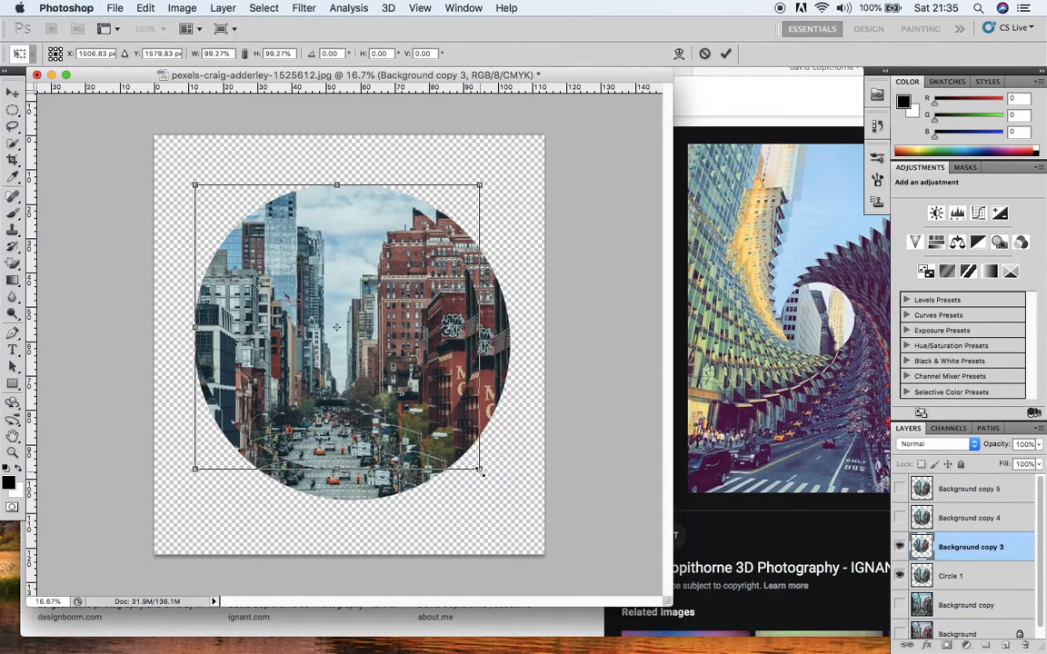
pyautogui.press('Return')
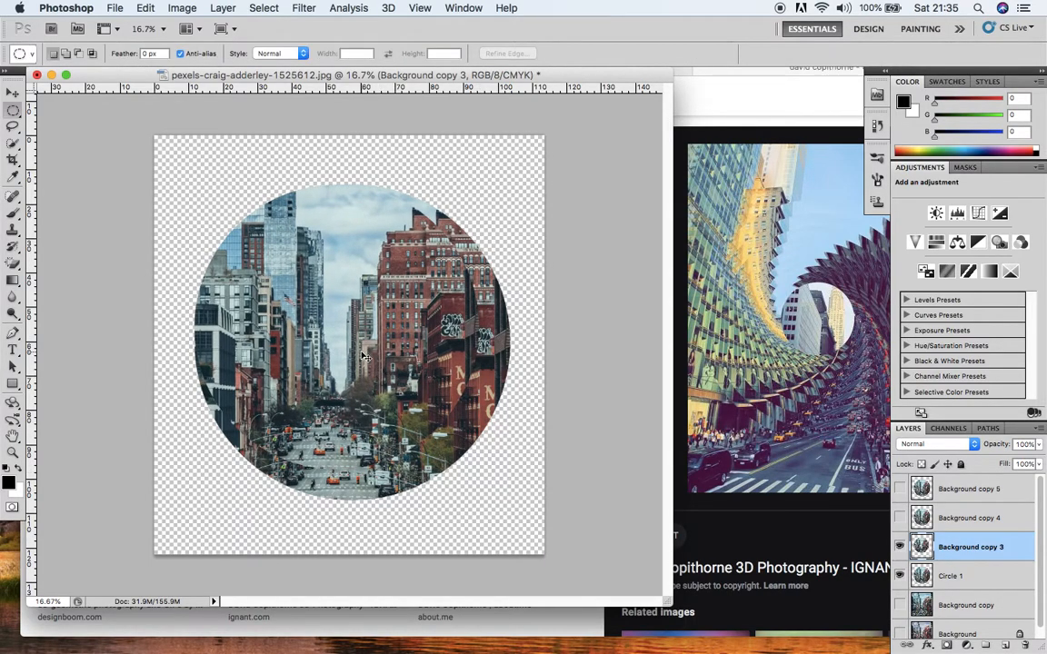
pyautogui.hotkey('ctrl', 't')
pyautogui.hotkey('ctrl', 'z')
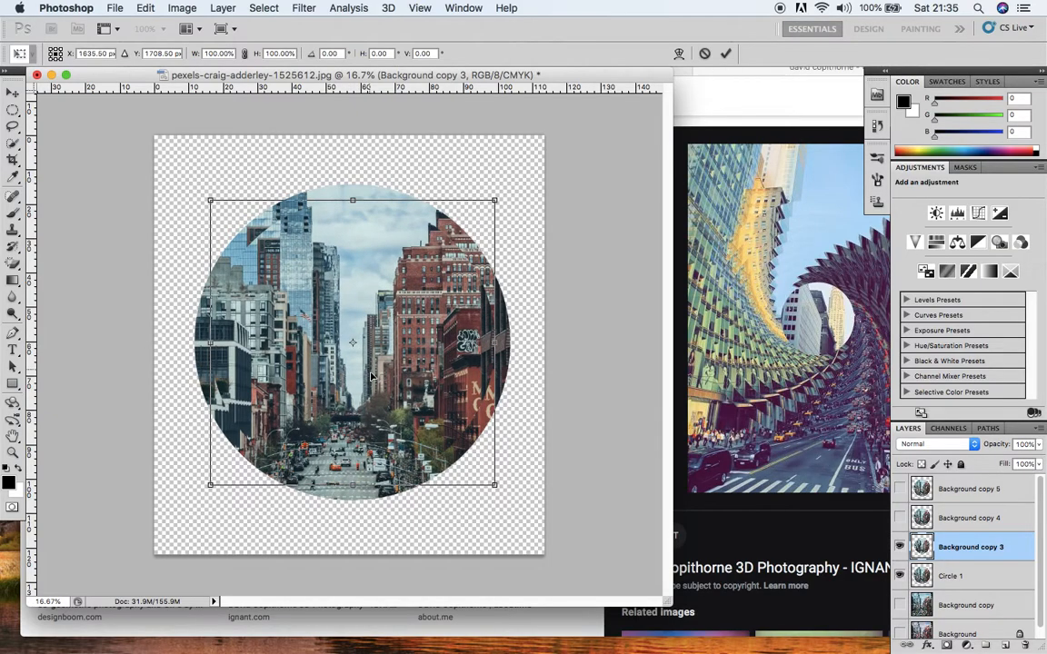
pyautogui.hotkey('ctrl', 'z')
pyautogui.hotkey('ctrl', 'z')
pyautogui.hotkey('ctrl', 'z')
pyautogui.hotkey('ctrl', 'z')
pyautogui.hotkey('ctrl', 'z')
pyautogui.hotkey('ctrl', 'z')
pyautogui.hotkey('ctrl', 'z')
pyautogui.hotkey('ctrl', 'z')
pyautogui.hotkey('ctrl', 'z')
pyautogui.hotkey('ctrl', 'z')
pyautogui.hotkey('ctrl', 'z')
pyautogui.hotkey('ctrl', 'z')
pyautogui.hotkey('ctrl', 'z')
pyautogui.hotkey('ctrl', 'z')
pyautogui.hotkey('ctrl', 'z')
pyautogui.hotkey('ctrl', 'z')
pyautogui.hotkey('ctrl', 'z')
pyautogui.hotkey('ctrl', 'z')
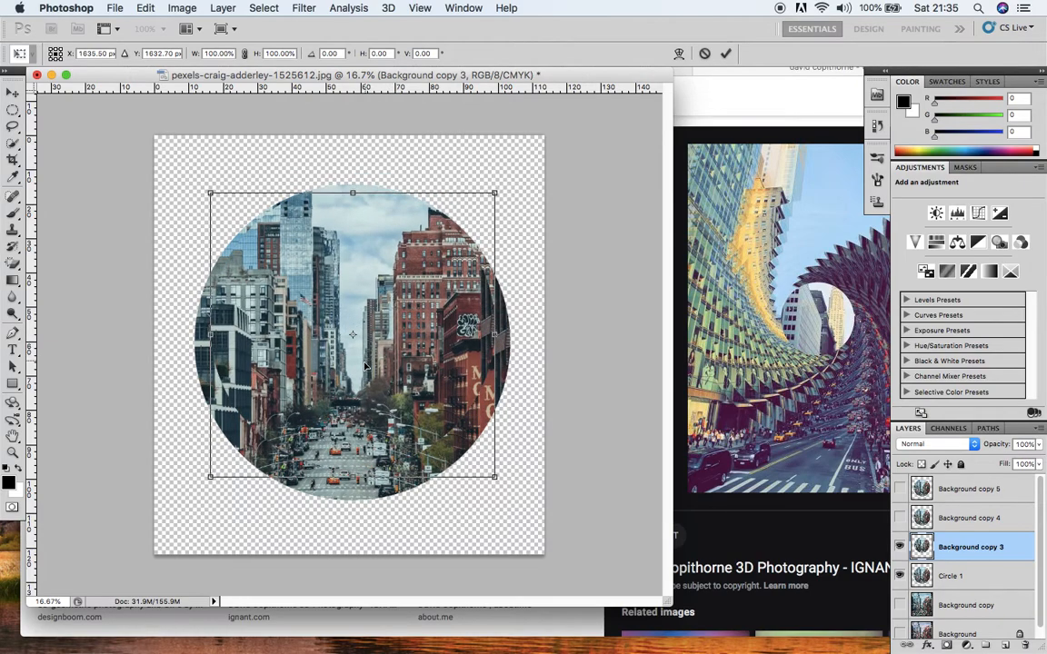
pyautogui.moveTo(364, 365)
pyautogui.mouseDown()
pyautogui.moveTo(335, 364)
pyautogui.moveTo(369, 367)
pyautogui.mouseUp()
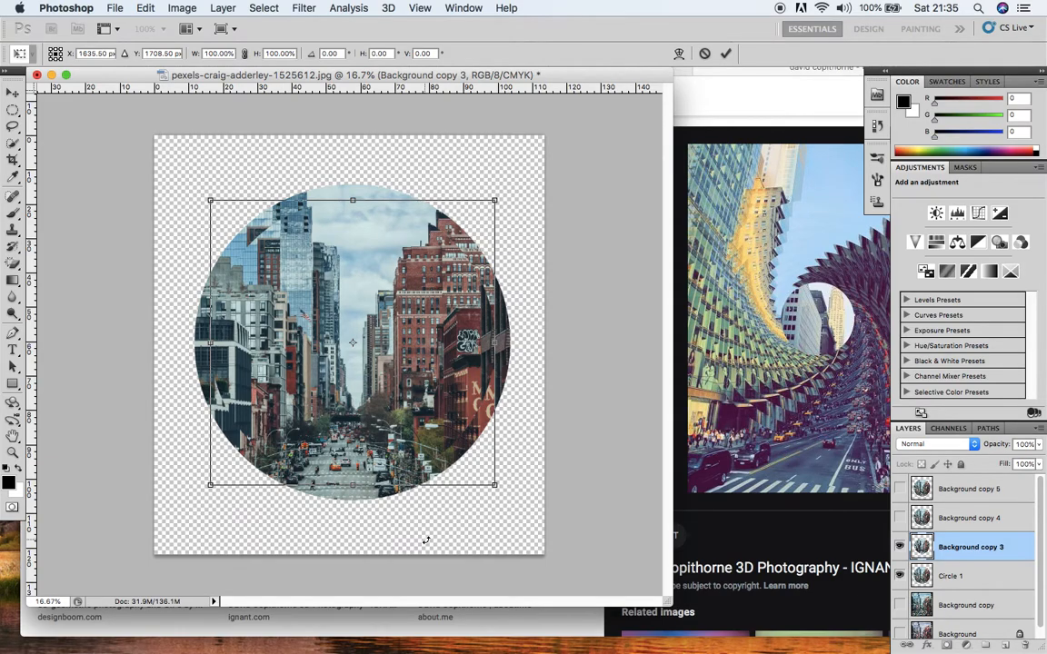
pyautogui.press('Return')
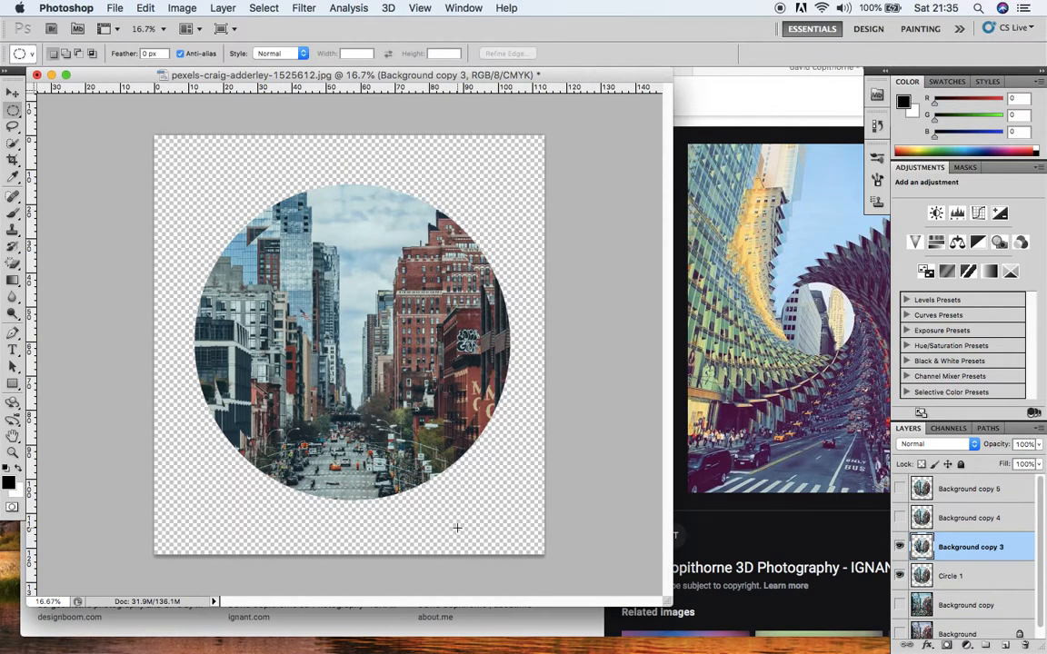
# - Show Background copy 4 and shrink its circle to about 83% with Free Transform
pyautogui.click(900, 518)
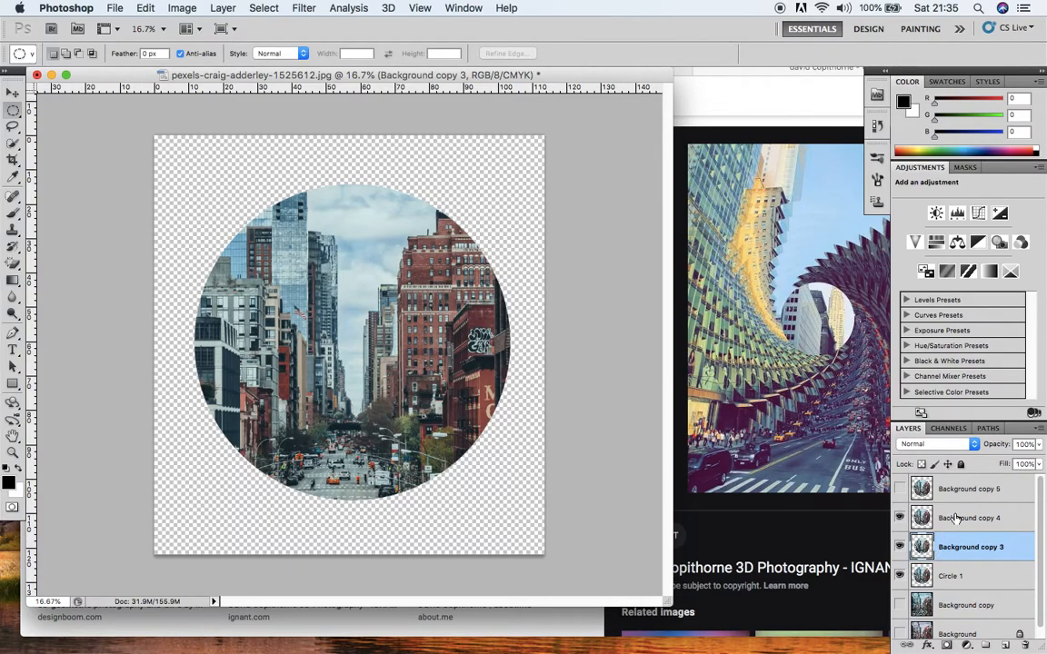
pyautogui.click(956, 519)
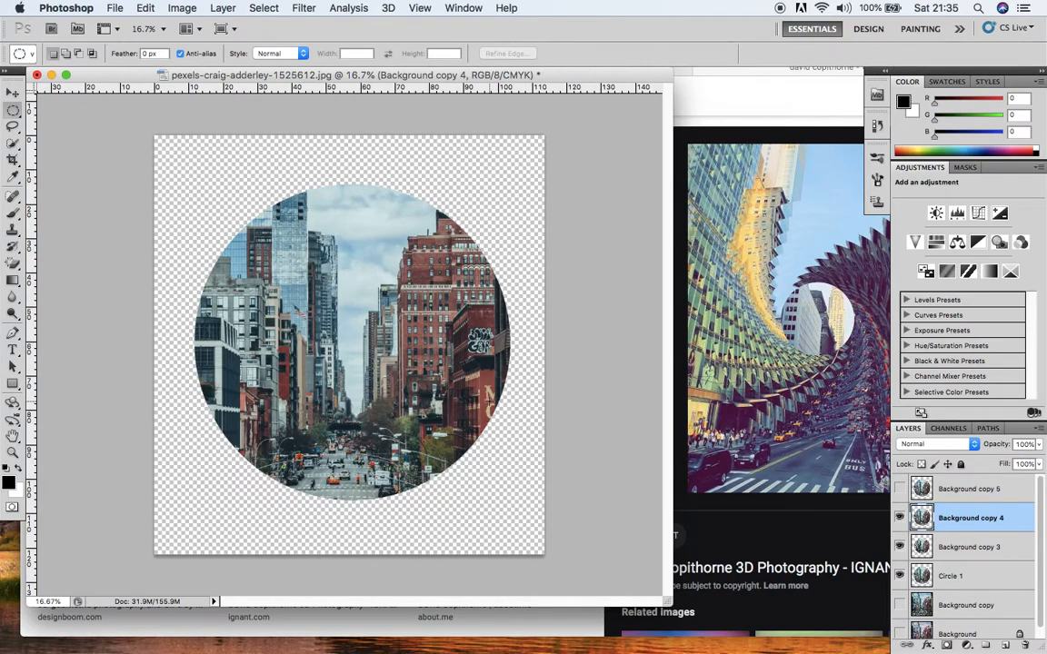
pyautogui.hotkey('ctrl', 't')
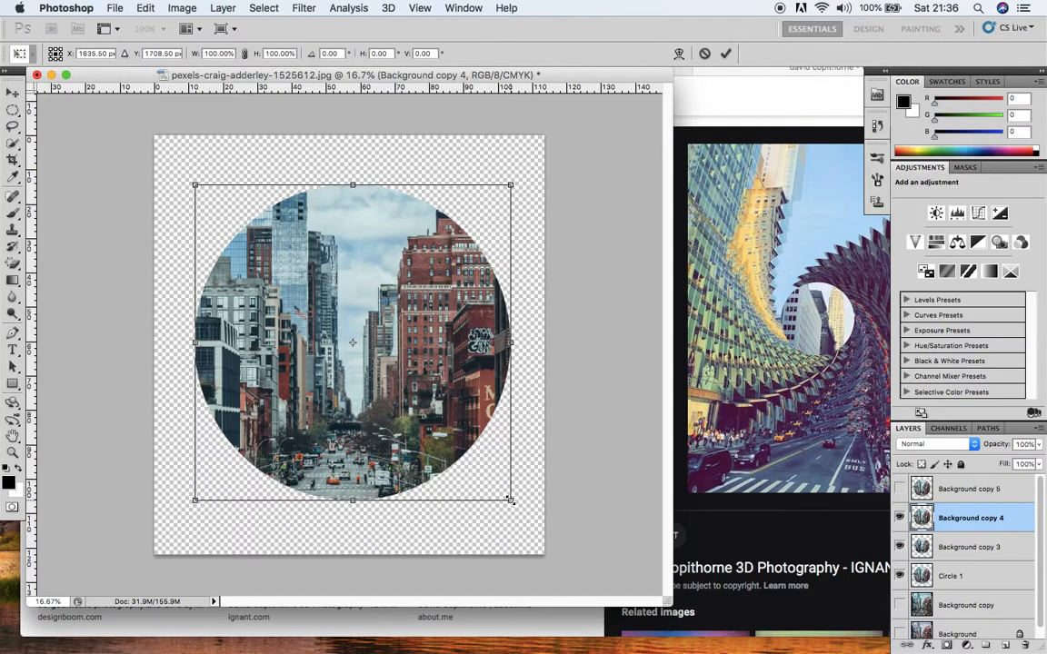
pyautogui.moveTo(510, 499); pyautogui.dragTo(455, 445)
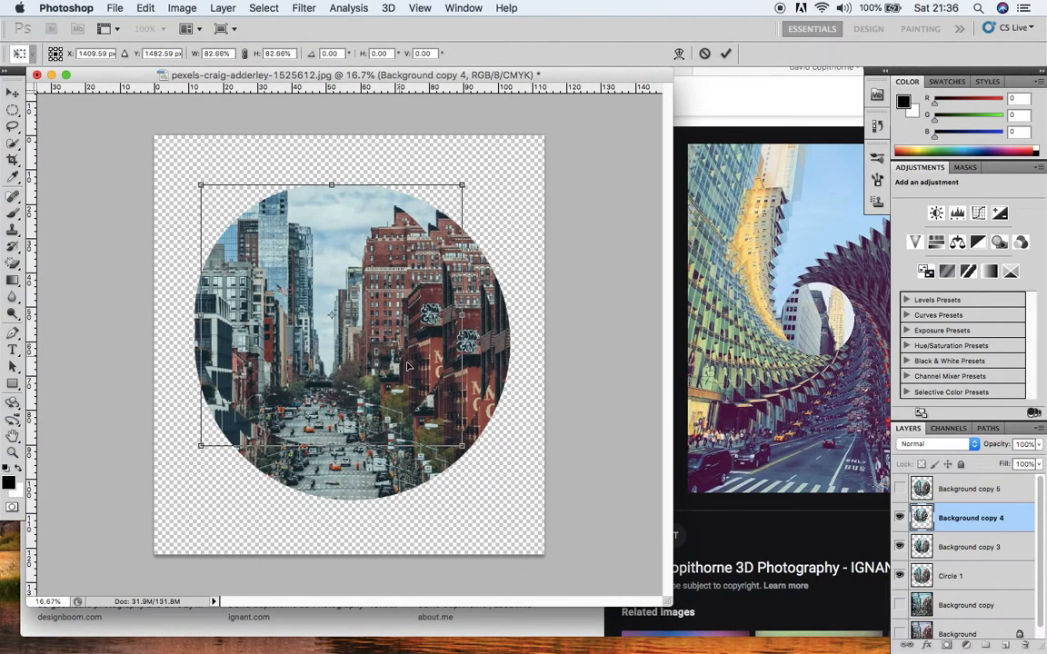
# - Refine Background copy 4 to about 81% and centre it over the circles below
pyautogui.moveTo(393, 356); pyautogui.dragTo(421, 382)
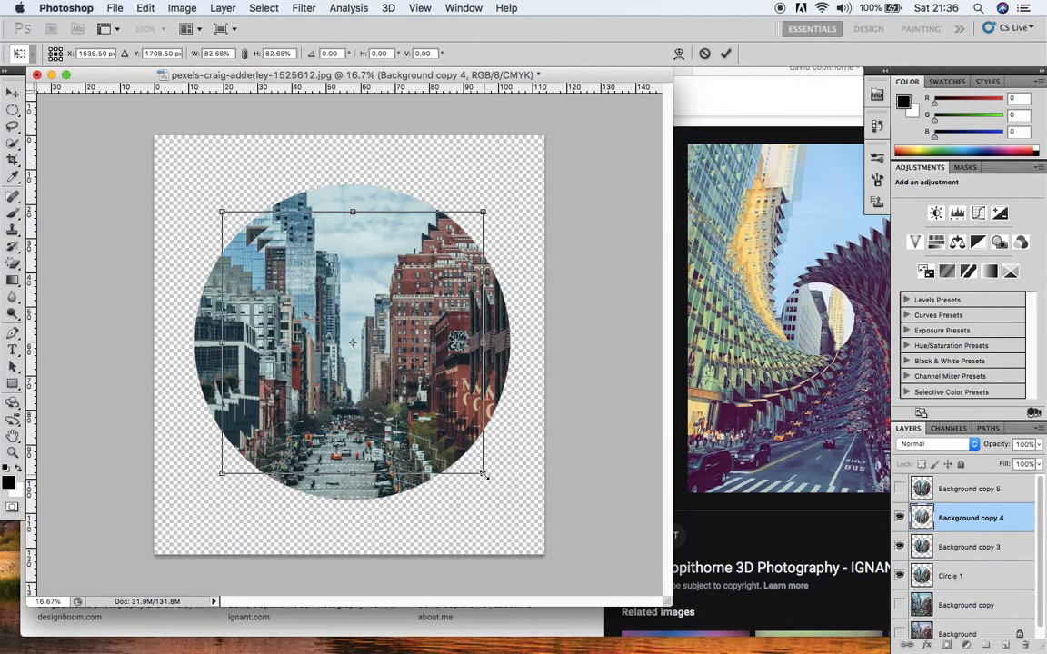
pyautogui.moveTo(483, 475); pyautogui.dragTo(477, 469)
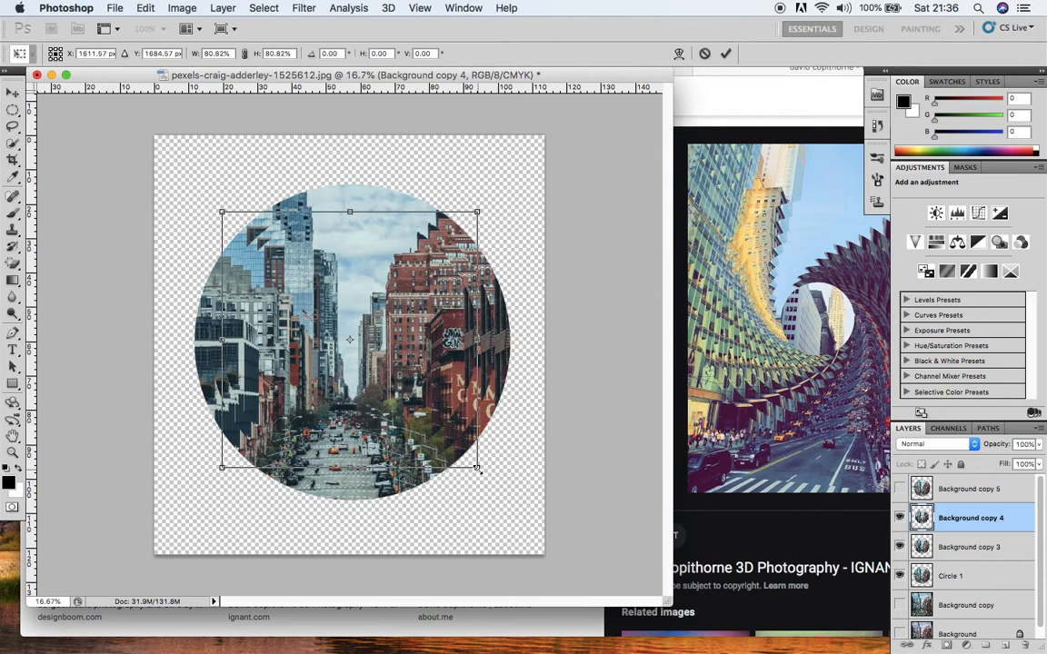
pyautogui.moveTo(364, 321); pyautogui.dragTo(368, 325)
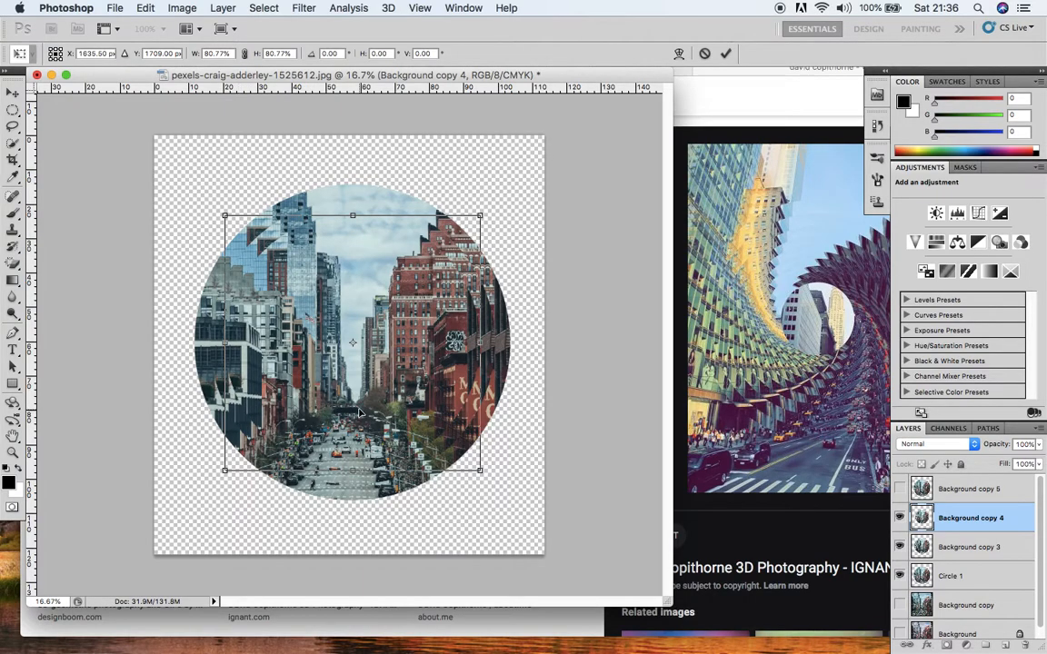
pyautogui.moveTo(406, 383)
pyautogui.mouseDown()
pyautogui.moveTo(394, 382)
pyautogui.moveTo(403, 380)
pyautogui.mouseUp()
# - Commit Background copy 4's transform, show Background copy 5 and start transforming it
pyautogui.press('Return')
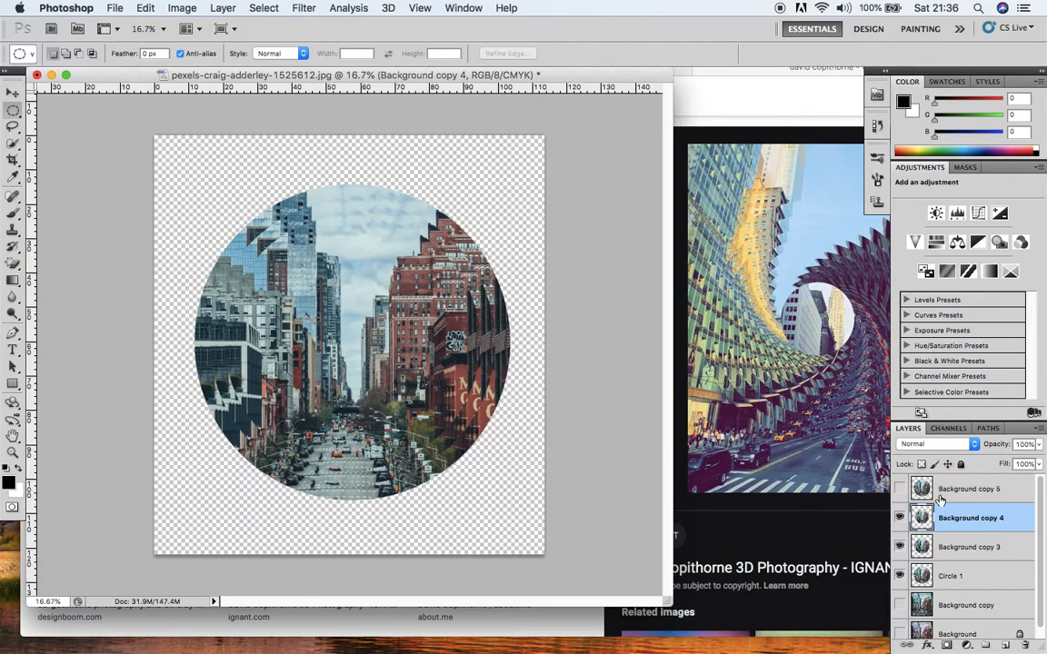
pyautogui.click(899, 489)
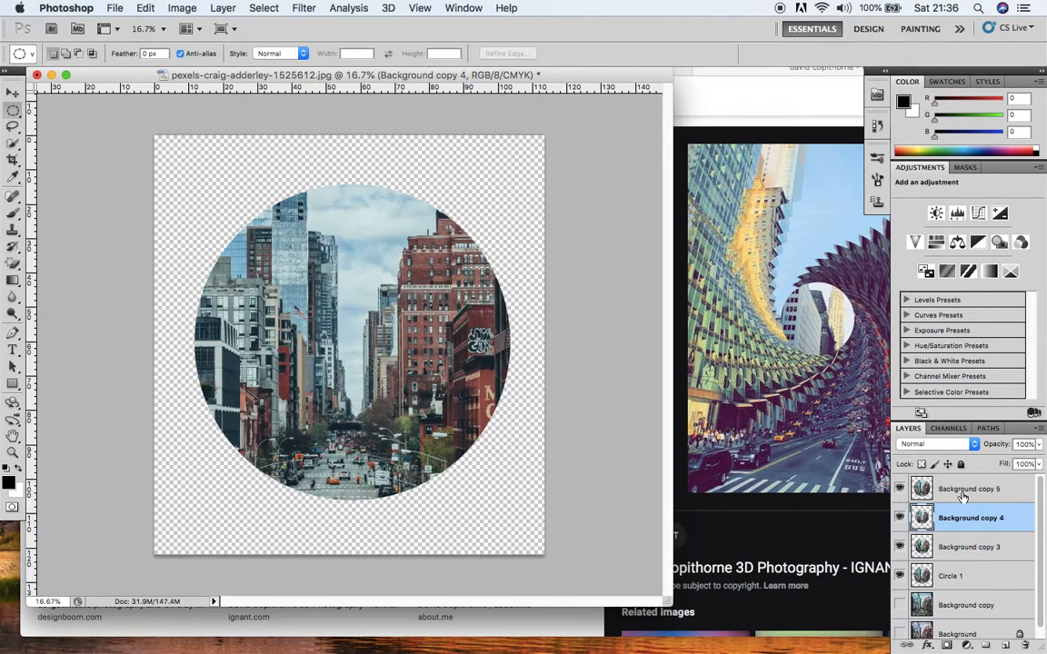
pyautogui.click(963, 491)
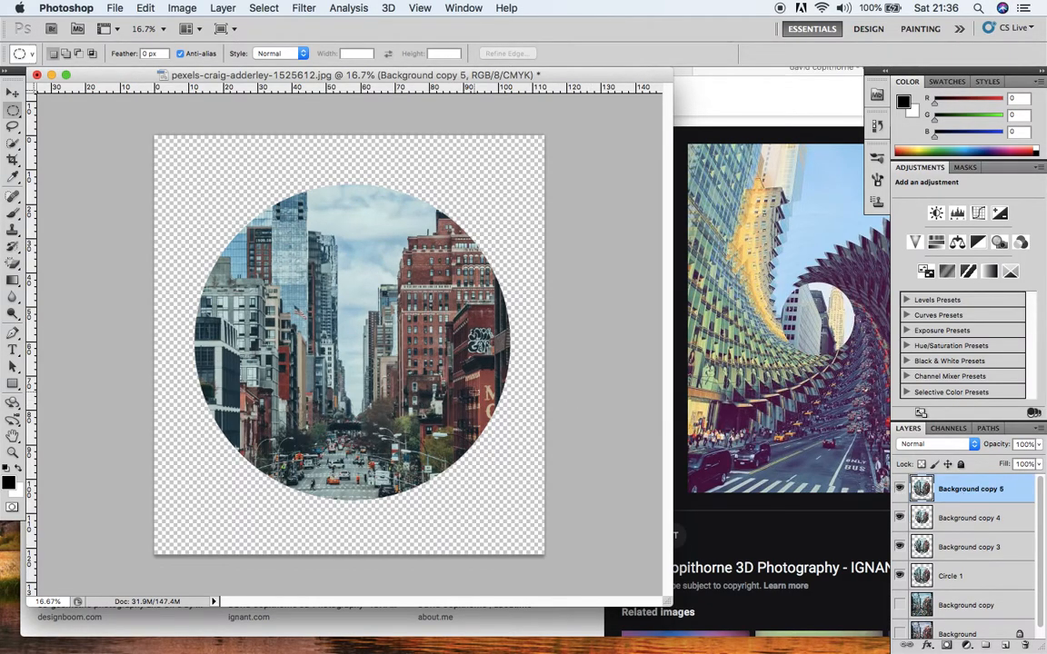
pyautogui.press('super+t')
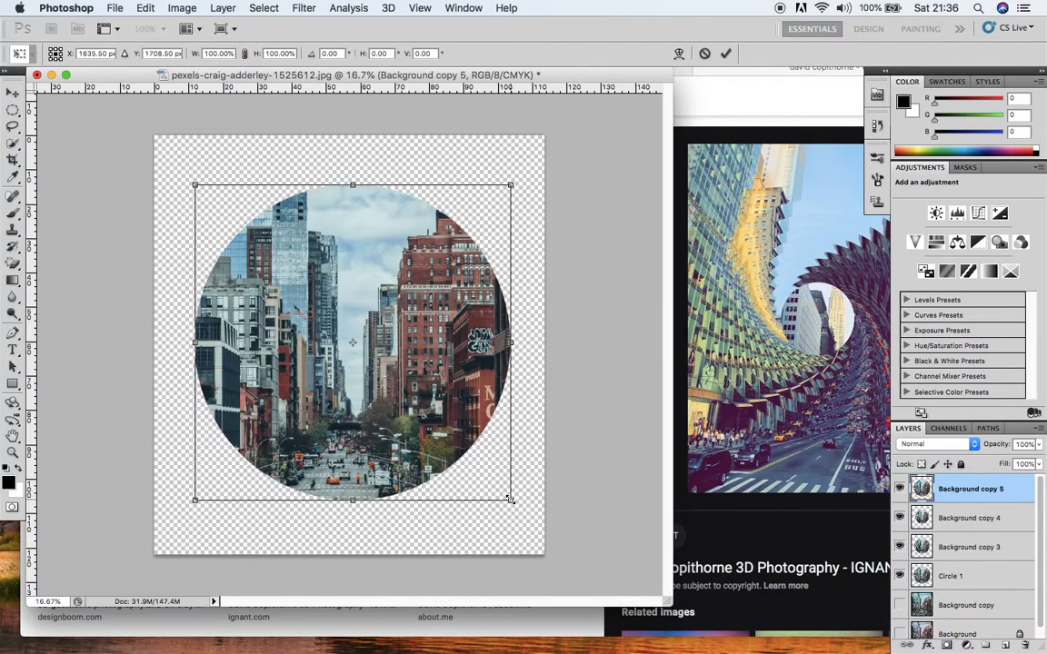
# - Shrink Background copy 5 to about 64%, centre it as the innermost circle, and commit
pyautogui.moveTo(510, 499); pyautogui.dragTo(397, 385)
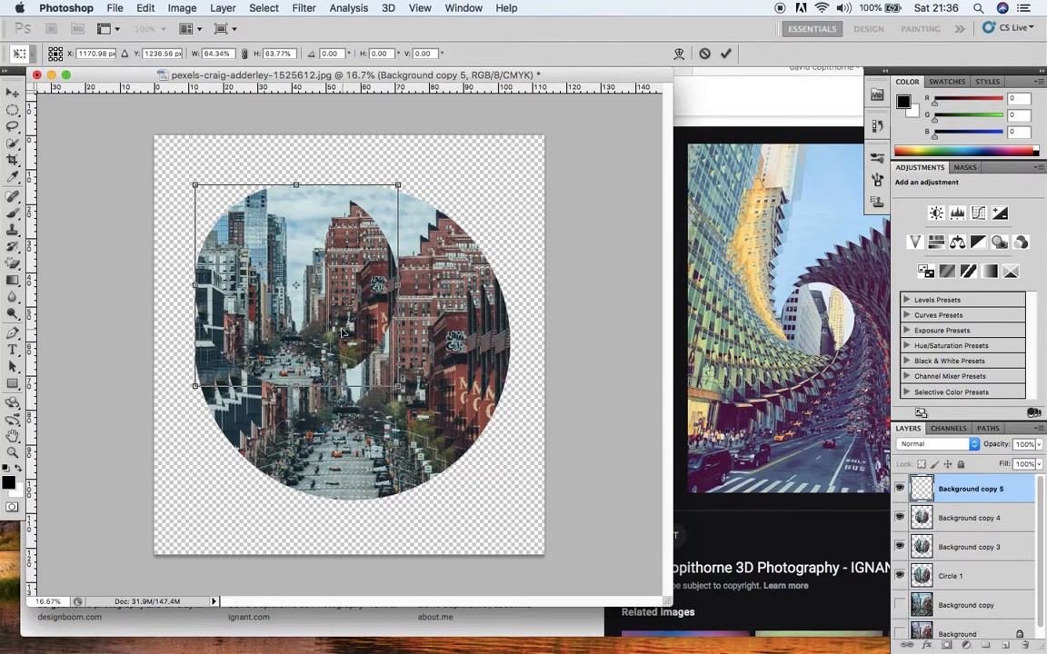
pyautogui.moveTo(343, 333); pyautogui.dragTo(392, 380)
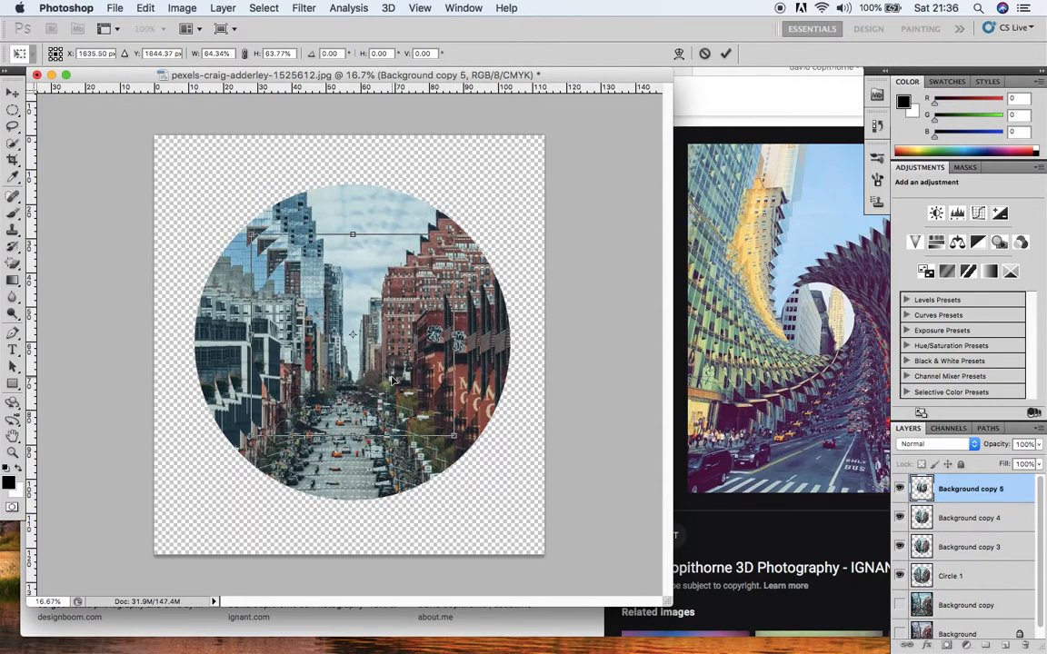
pyautogui.moveTo(390, 381); pyautogui.dragTo(391, 380)
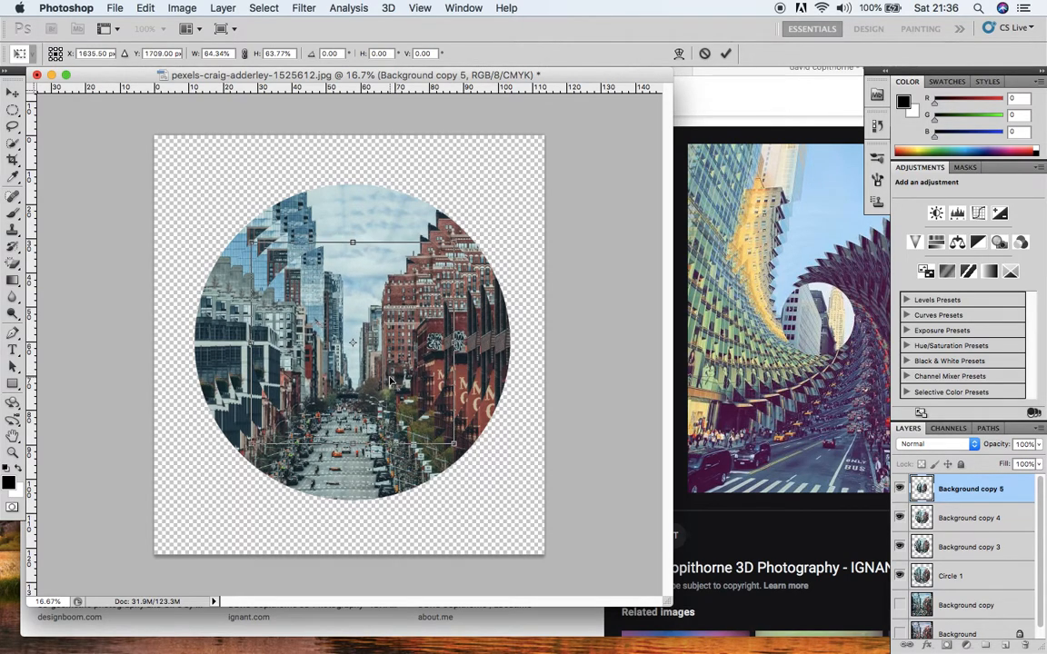
pyautogui.press('Return')
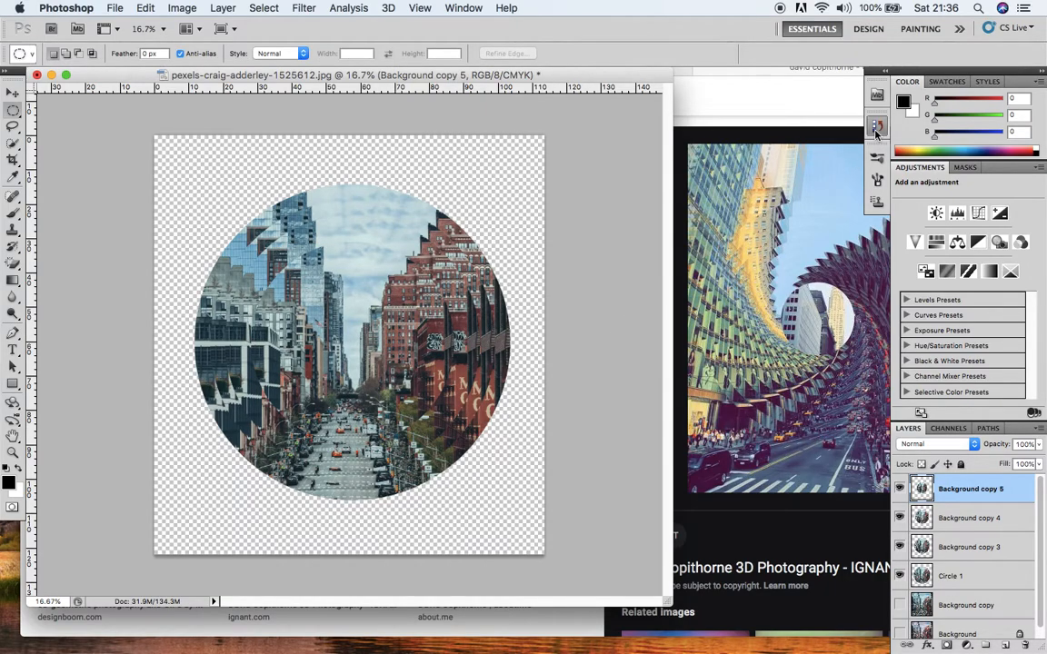
# - Step back one History state to undo the last resize of Background copy 5
pyautogui.click(877, 125)
pyautogui.click(767, 429)
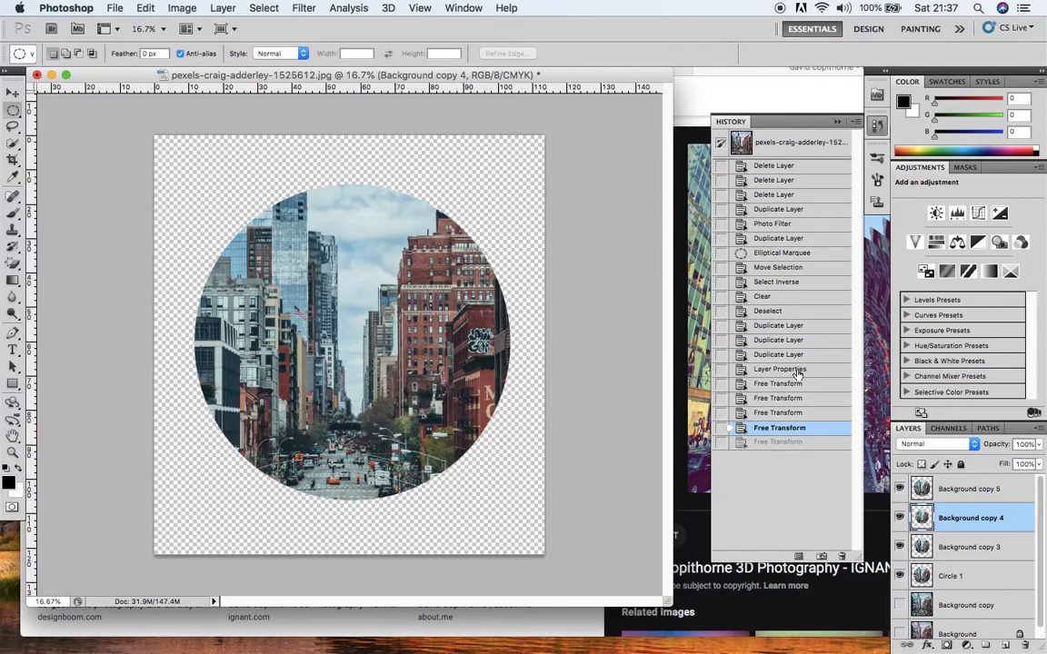
pyautogui.click(838, 123)
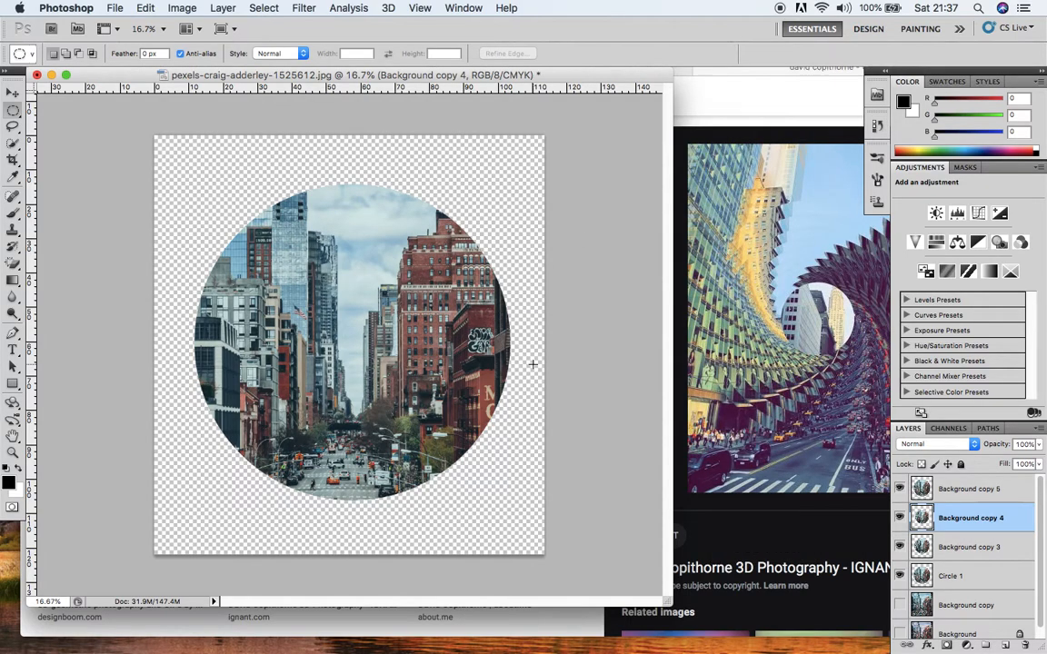
# - Abandon the stray transform, then start shrinking Background copy 5 to about two-thirds size
pyautogui.hotkey('ctrl', 't')
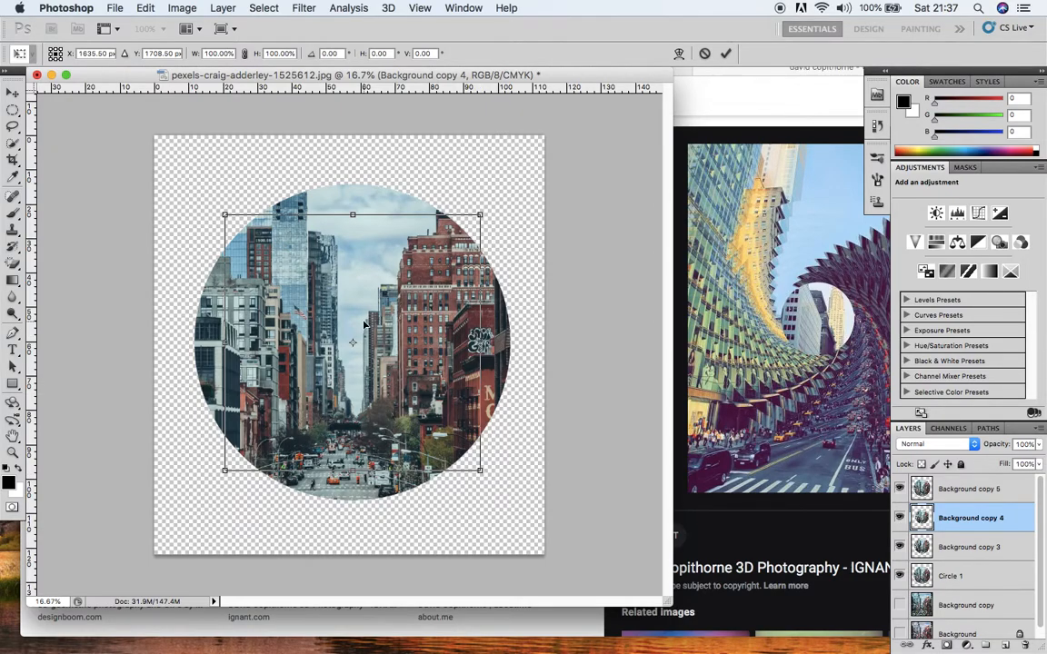
pyautogui.press('Return')
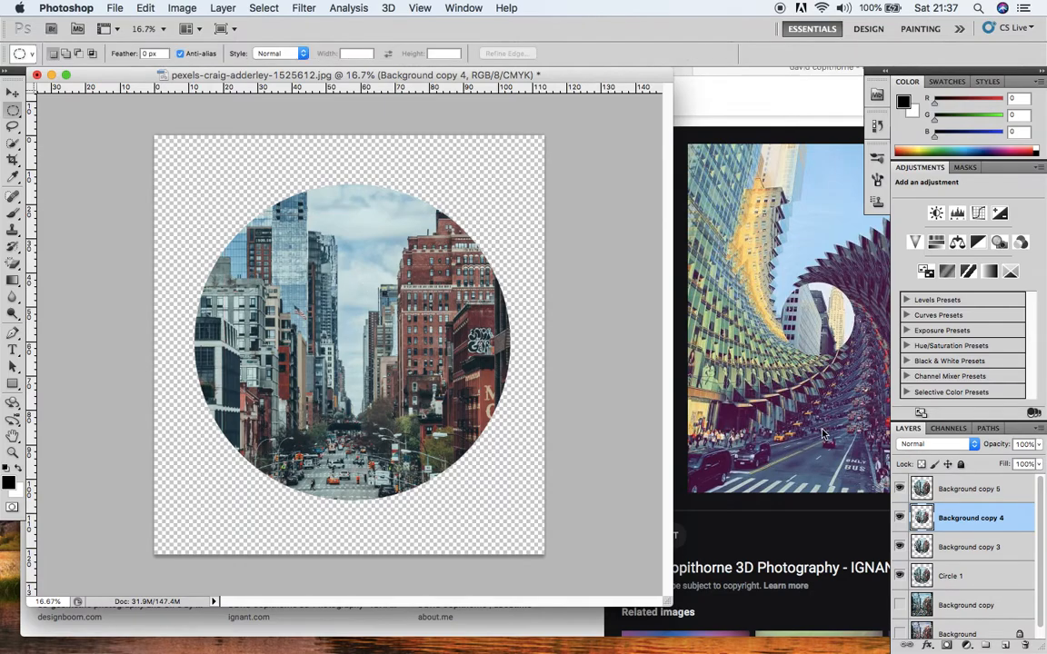
pyautogui.click(1009, 490)
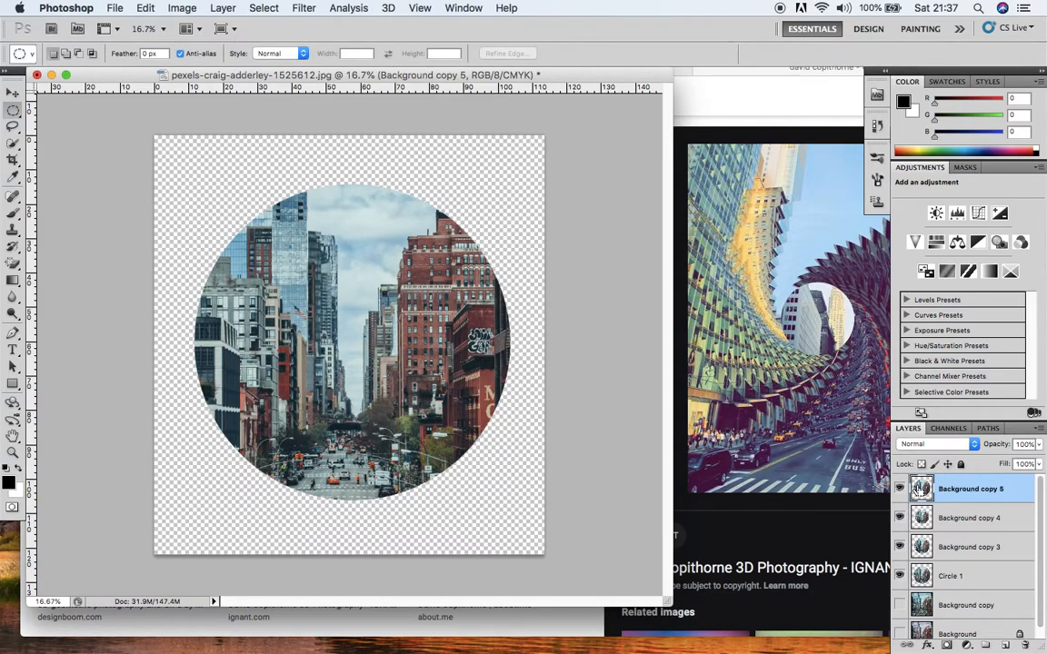
pyautogui.hotkey('ctrl', 't')
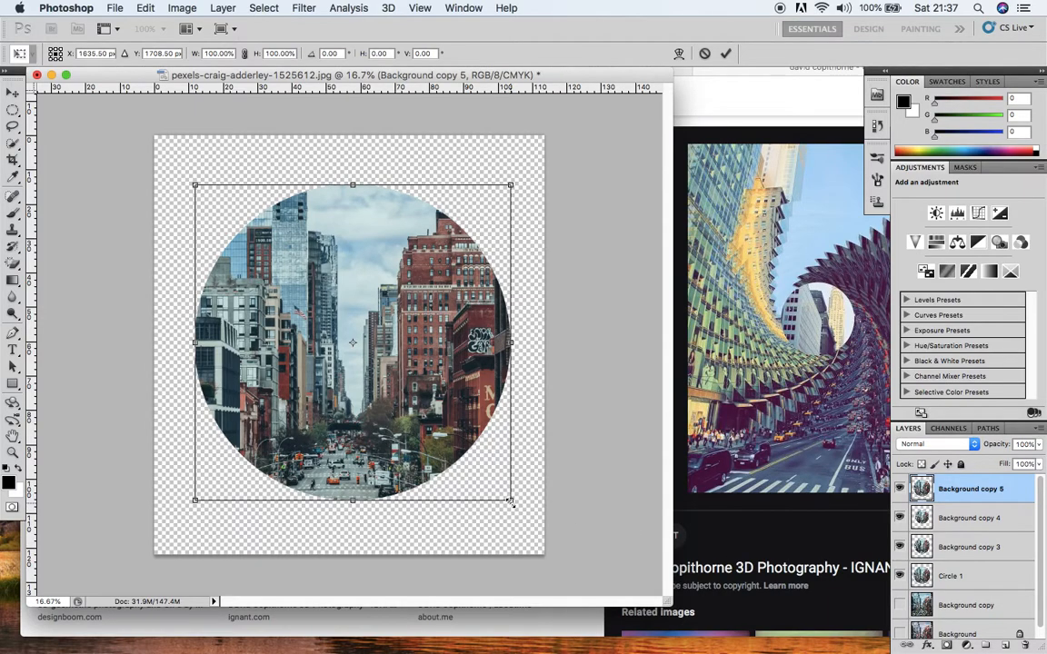
pyautogui.moveTo(510, 501); pyautogui.dragTo(406, 396)
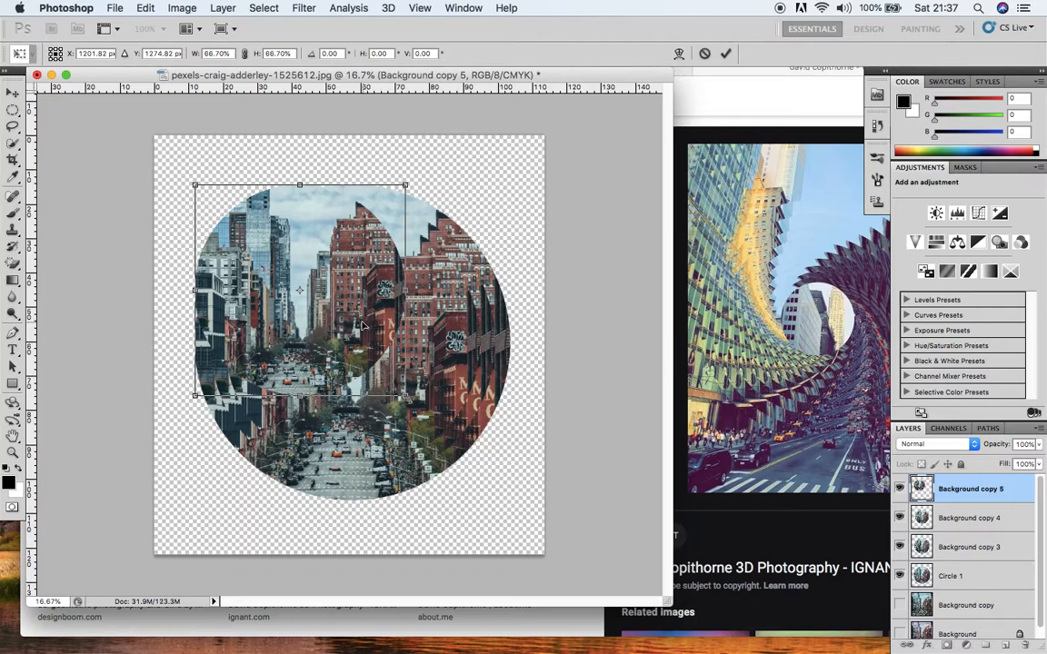
# - Adjust Background copy 5 to about 69%, recentred over the circles, and commit it
pyautogui.moveTo(373, 326)
pyautogui.mouseDown()
pyautogui.moveTo(413, 376)
pyautogui.moveTo(407, 382)
pyautogui.mouseUp()
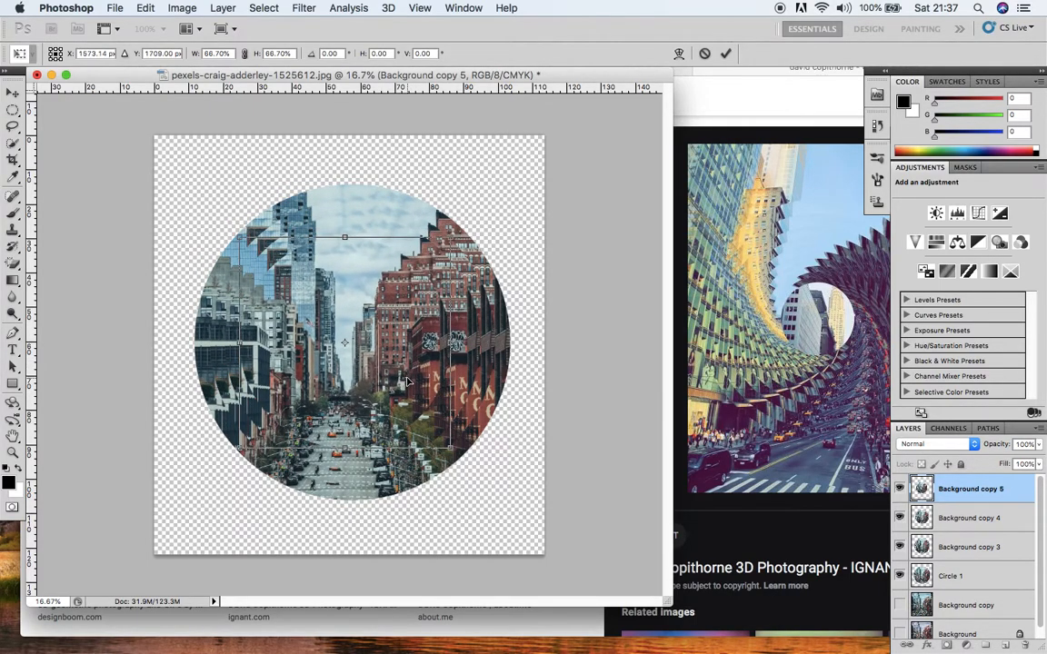
pyautogui.moveTo(406, 381); pyautogui.dragTo(416, 379)
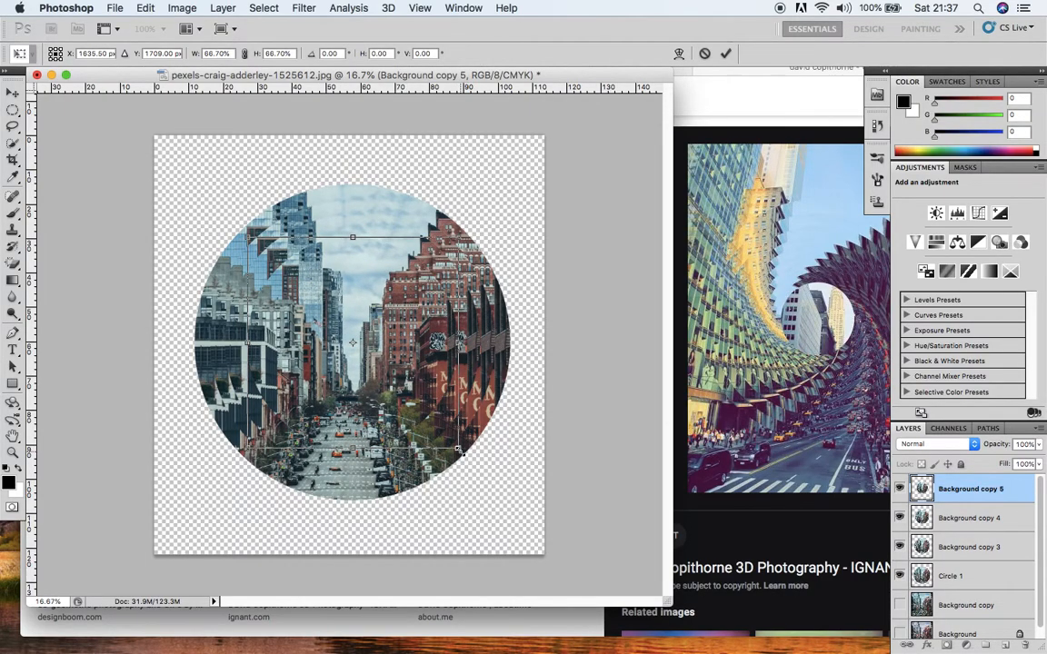
pyautogui.moveTo(461, 452); pyautogui.dragTo(468, 459)
pyautogui.hotkey('ctrl', 'z')
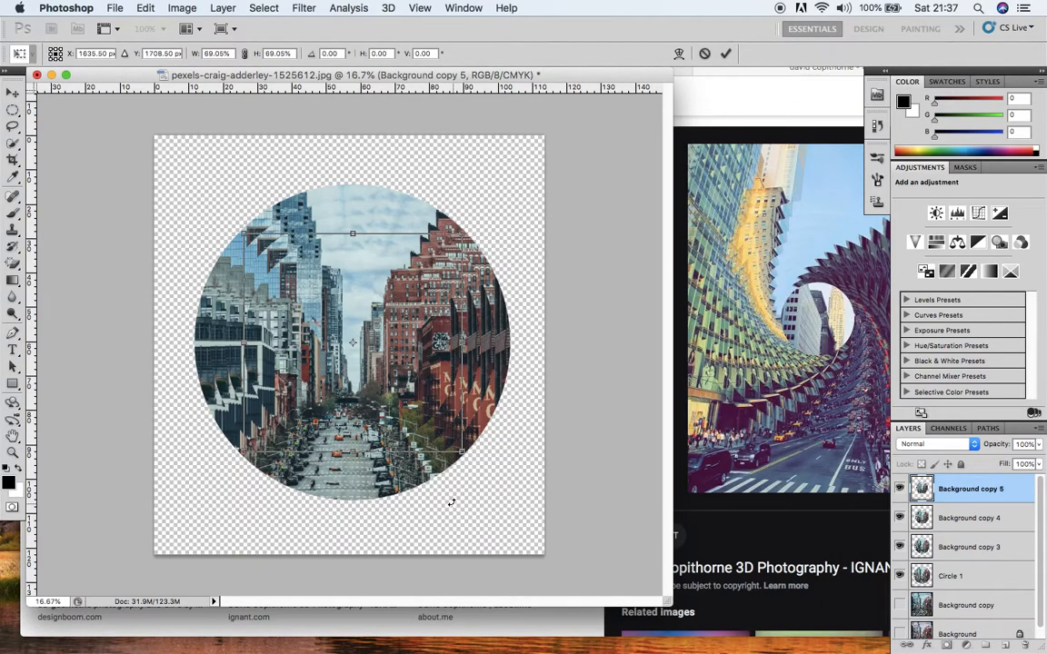
pyautogui.press('Return')
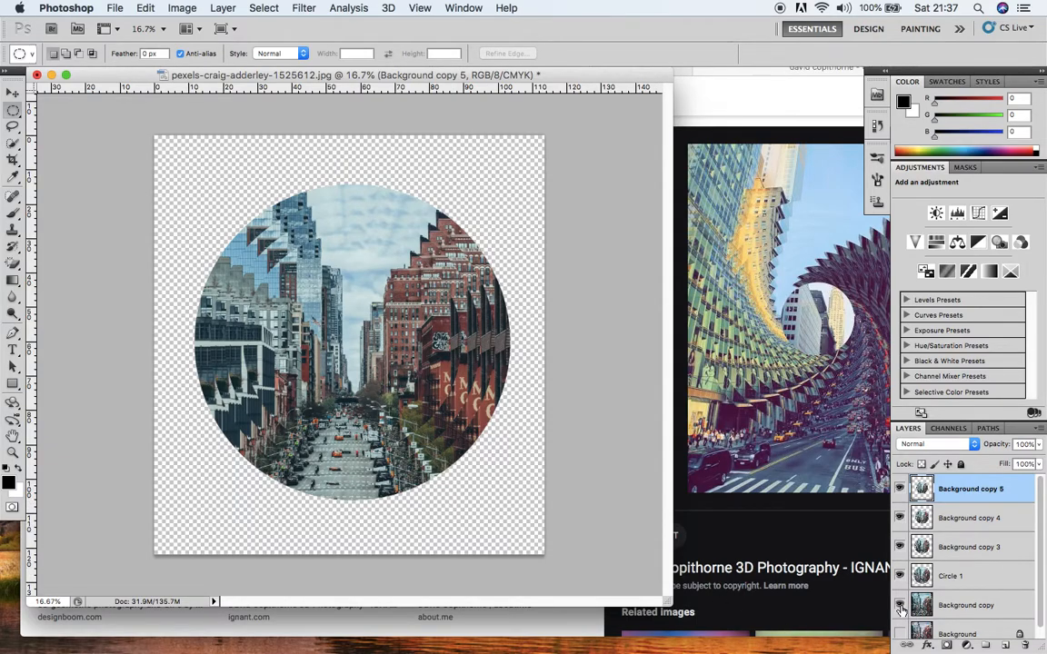
pyautogui.click(900, 605)
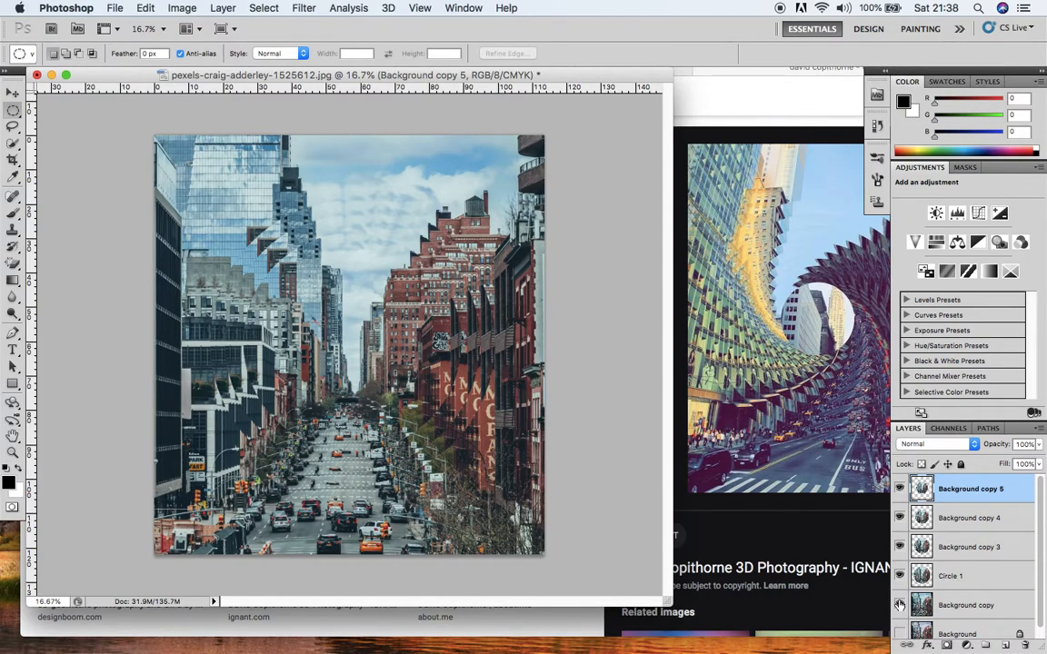
pyautogui.click(899, 606)
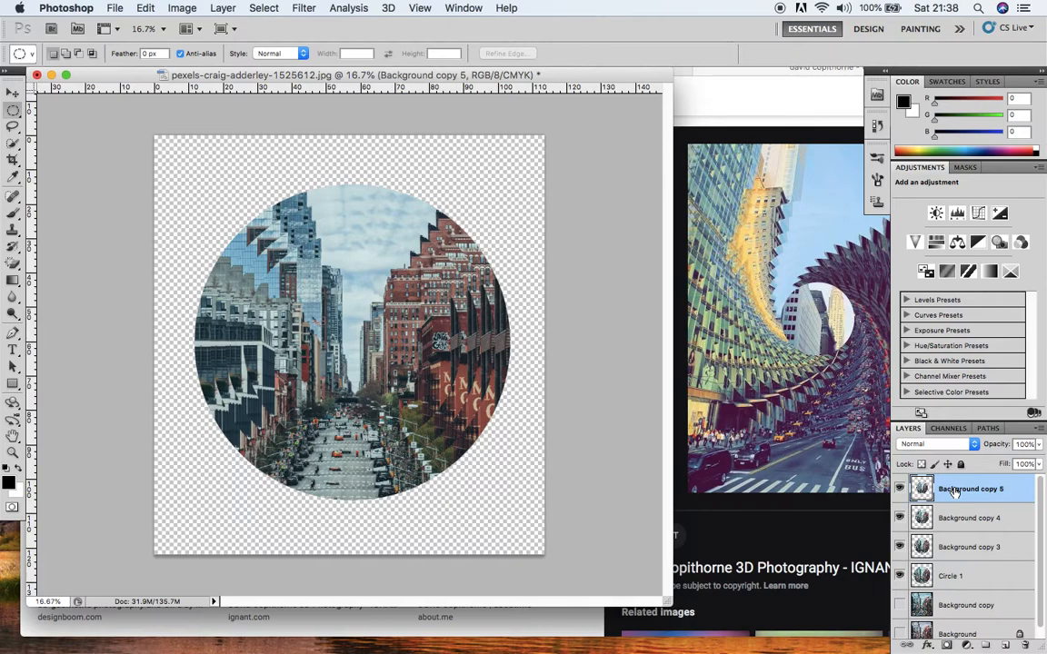
# - Duplicate Background copy 5 as copy 6, shrink it to about 86% and recentre it
pyautogui.rightClick(955, 492)
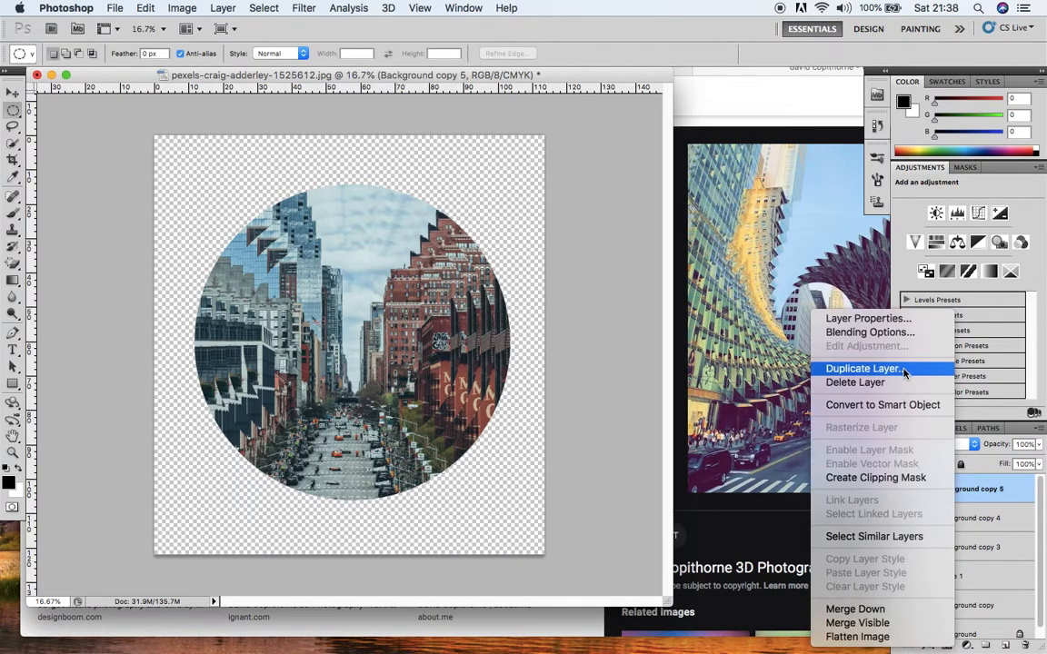
pyautogui.click(904, 370)
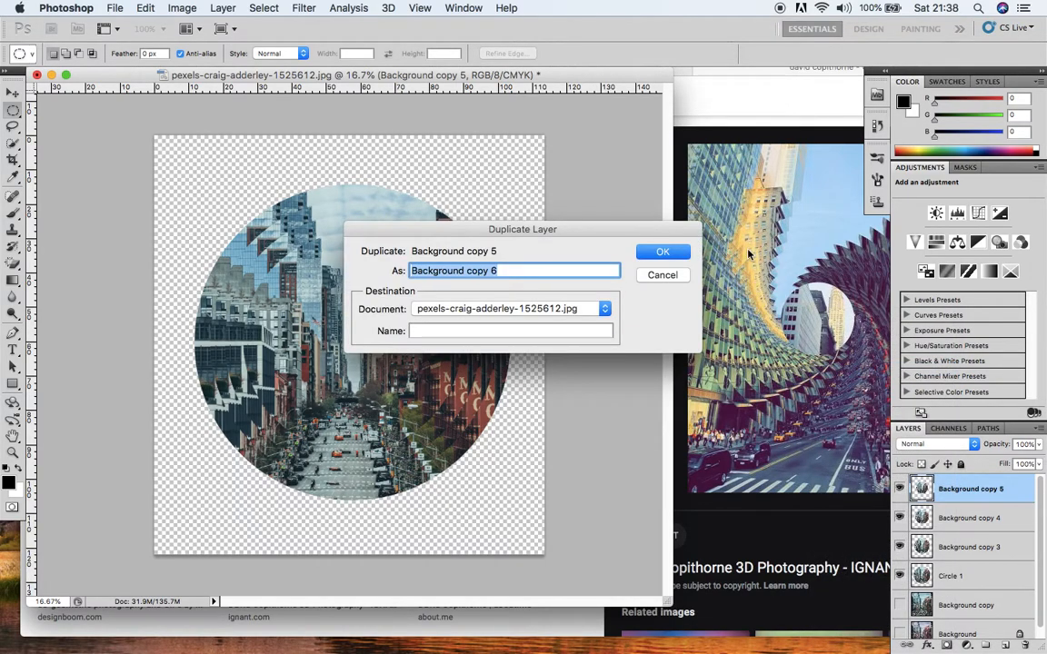
pyautogui.click(671, 251)
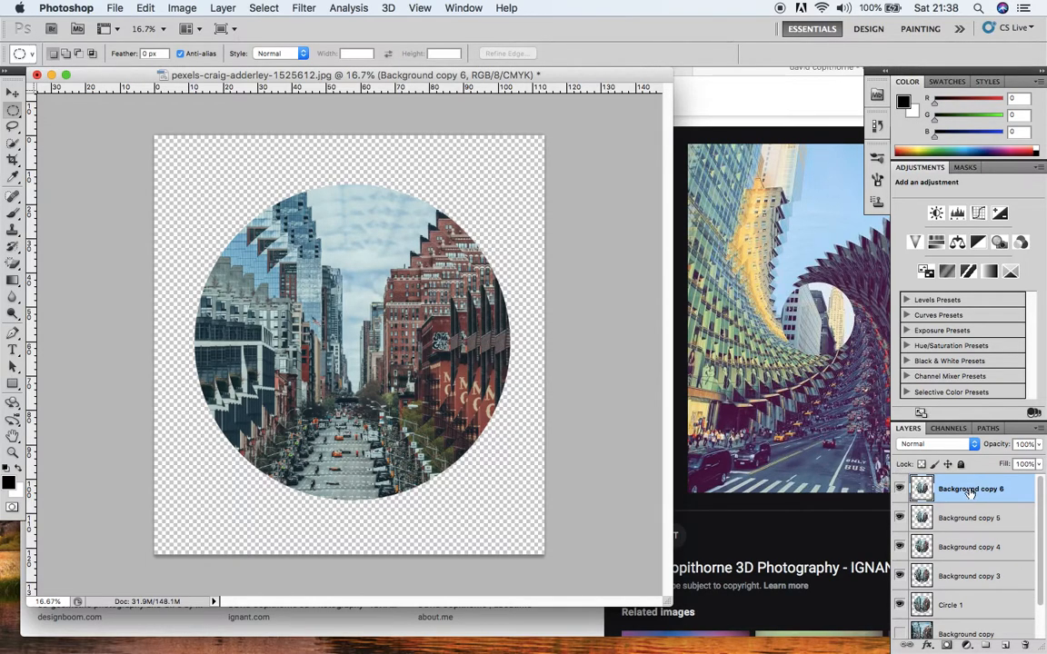
pyautogui.press('super+t')
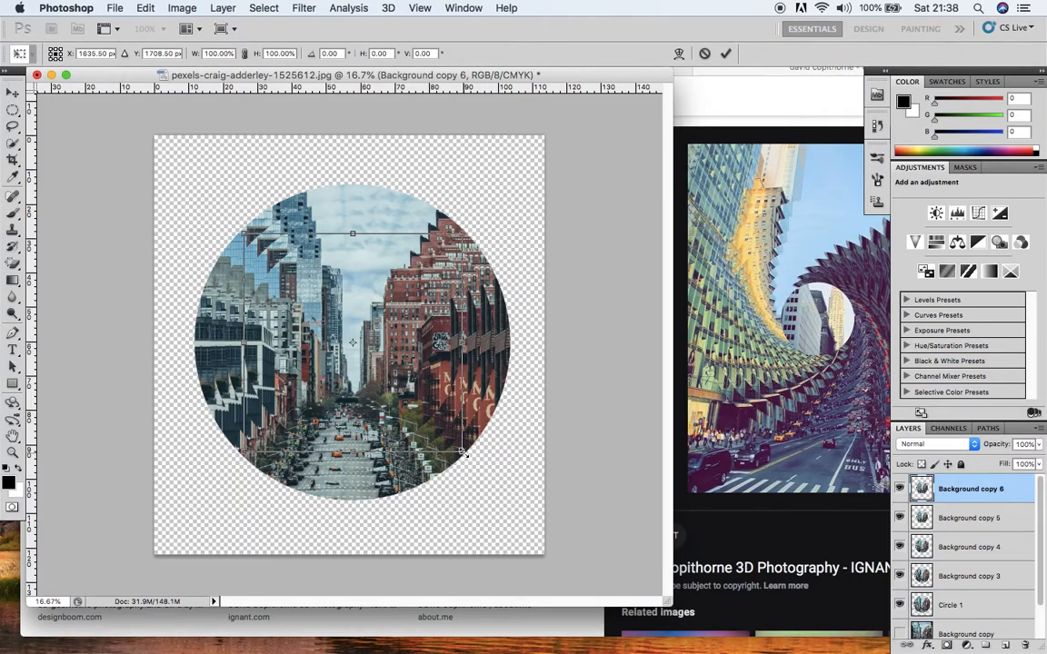
pyautogui.moveTo(462, 451); pyautogui.dragTo(432, 423)
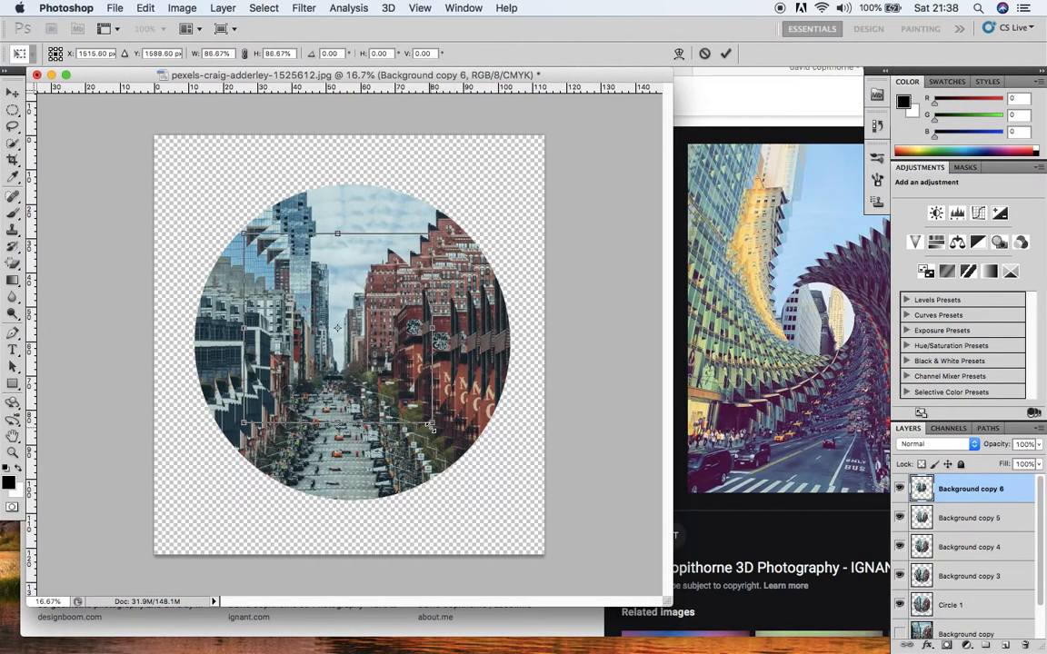
pyautogui.moveTo(380, 370); pyautogui.dragTo(396, 384)
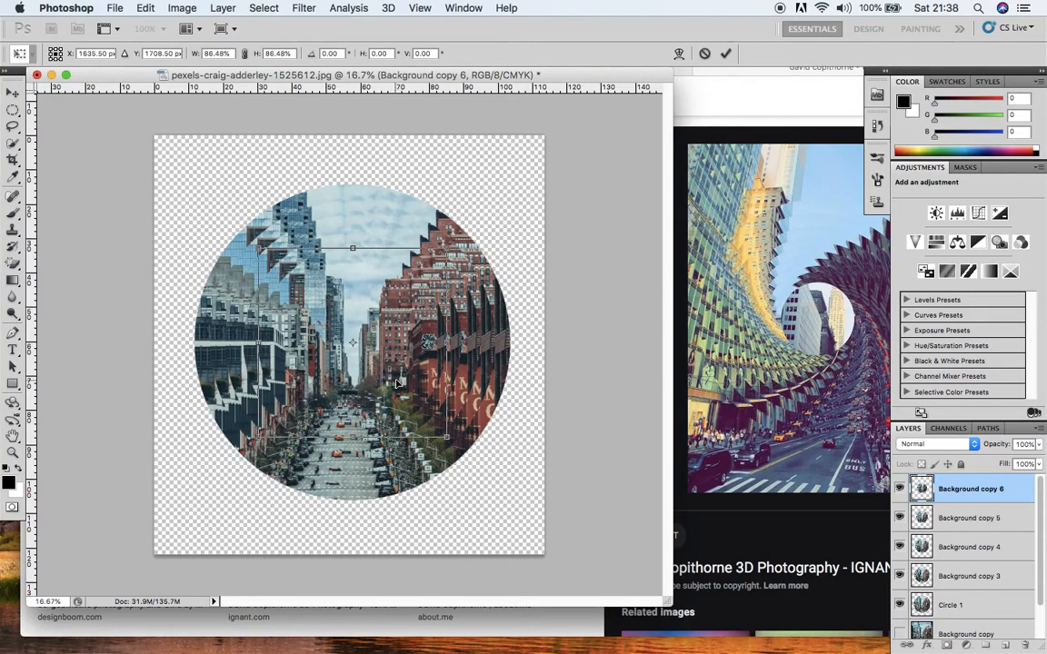
pyautogui.press('Return')
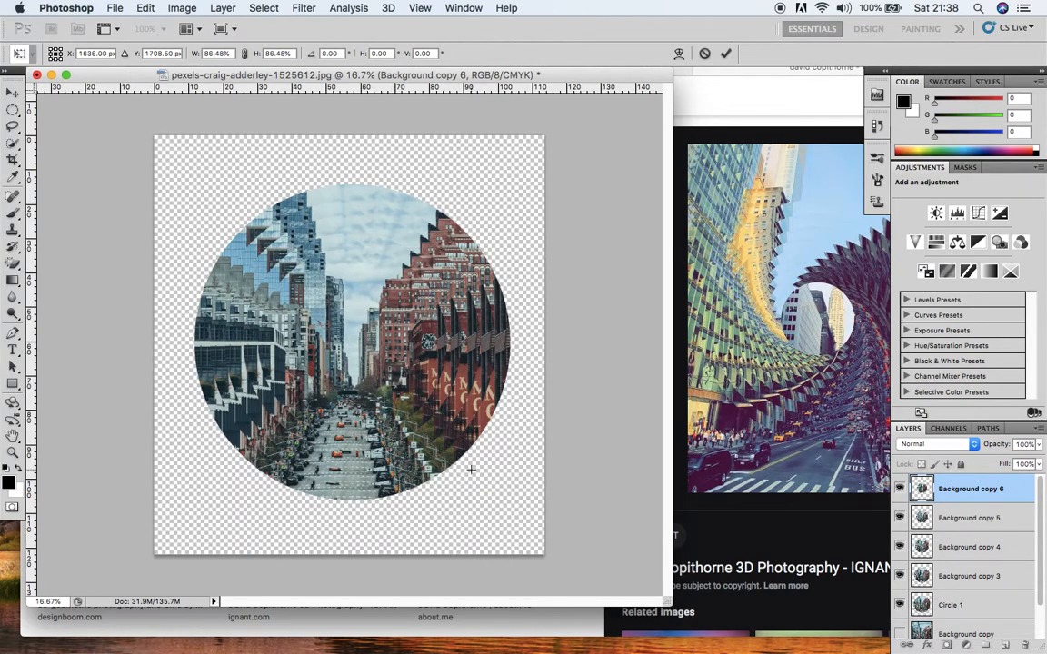
# - Duplicate copy 6 as Background copy 7, shrink it to about 85% and recentre it
pyautogui.rightClick(998, 507)
pyautogui.click(927, 369)
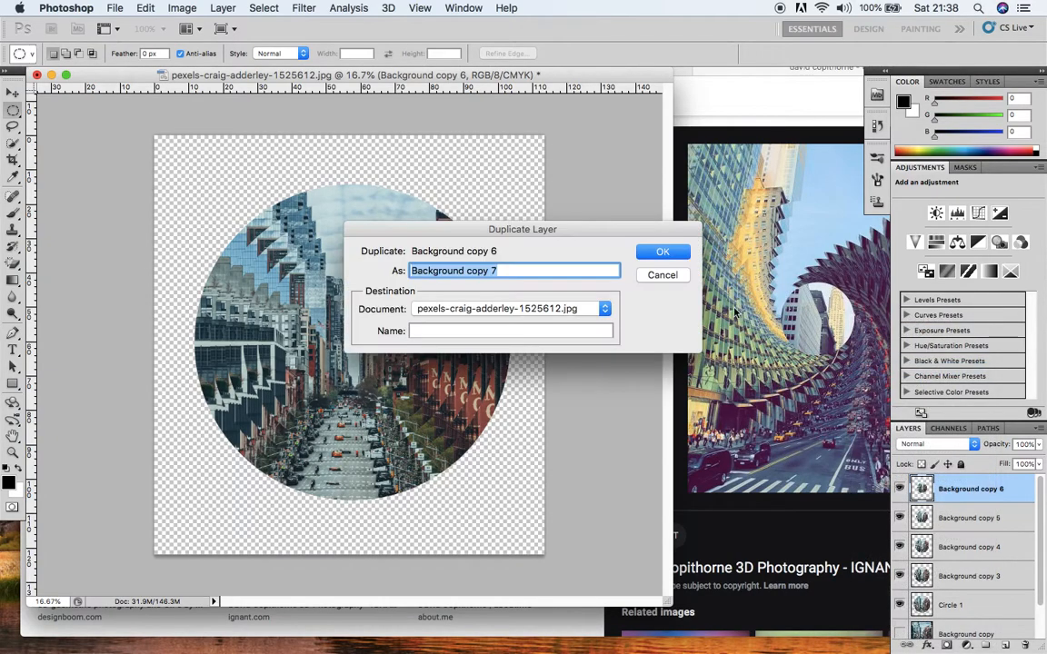
pyautogui.click(666, 250)
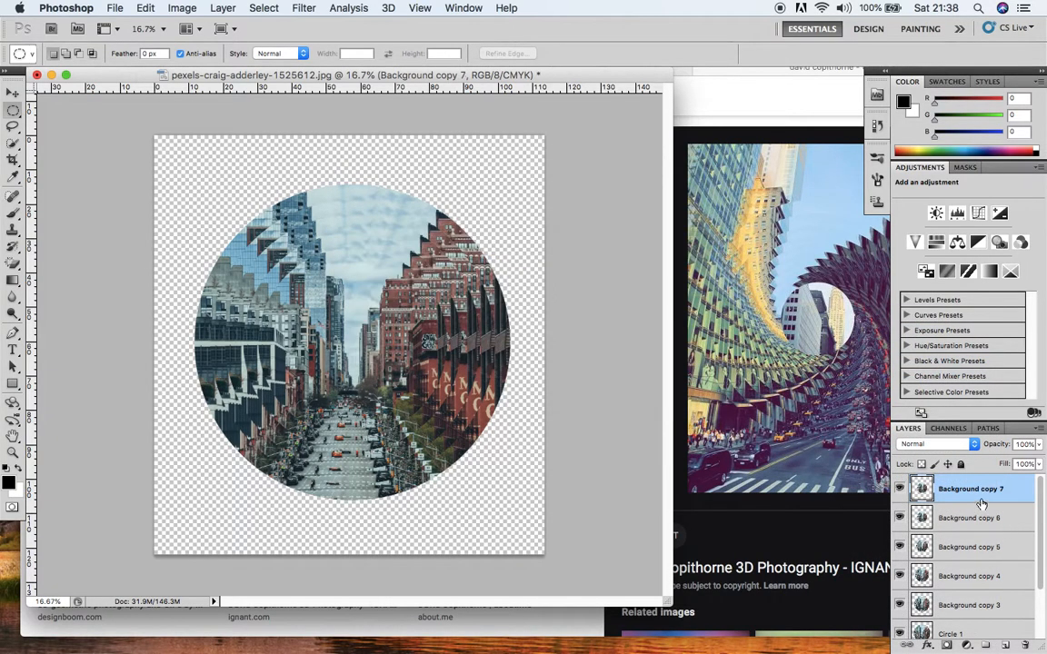
pyautogui.press('super+t')
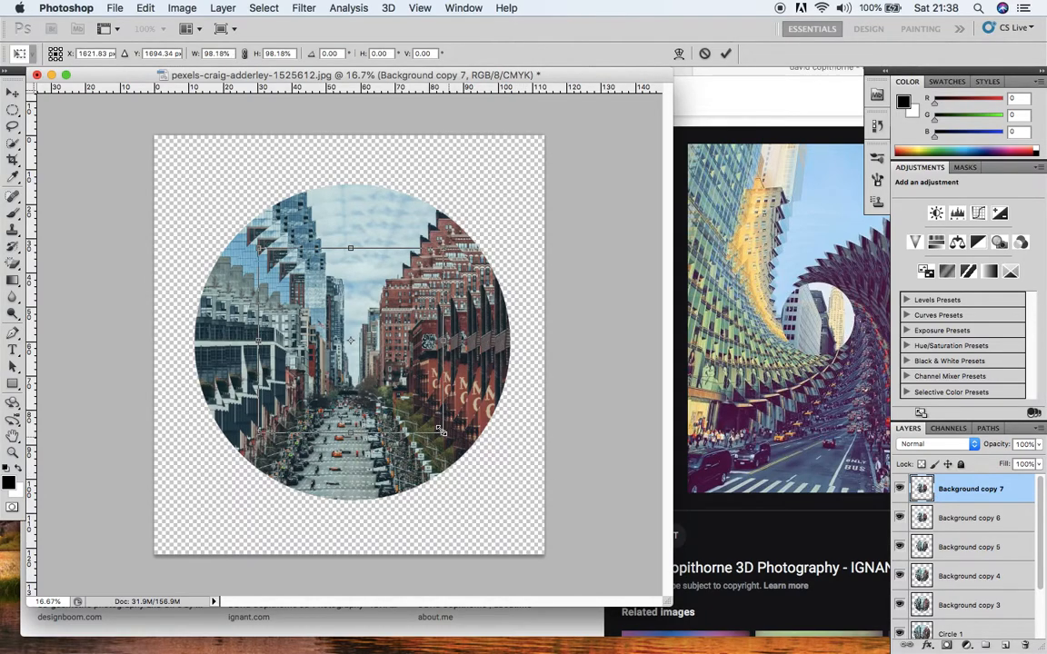
pyautogui.moveTo(447, 437); pyautogui.dragTo(417, 407)
pyautogui.moveTo(368, 365); pyautogui.dragTo(377, 378)
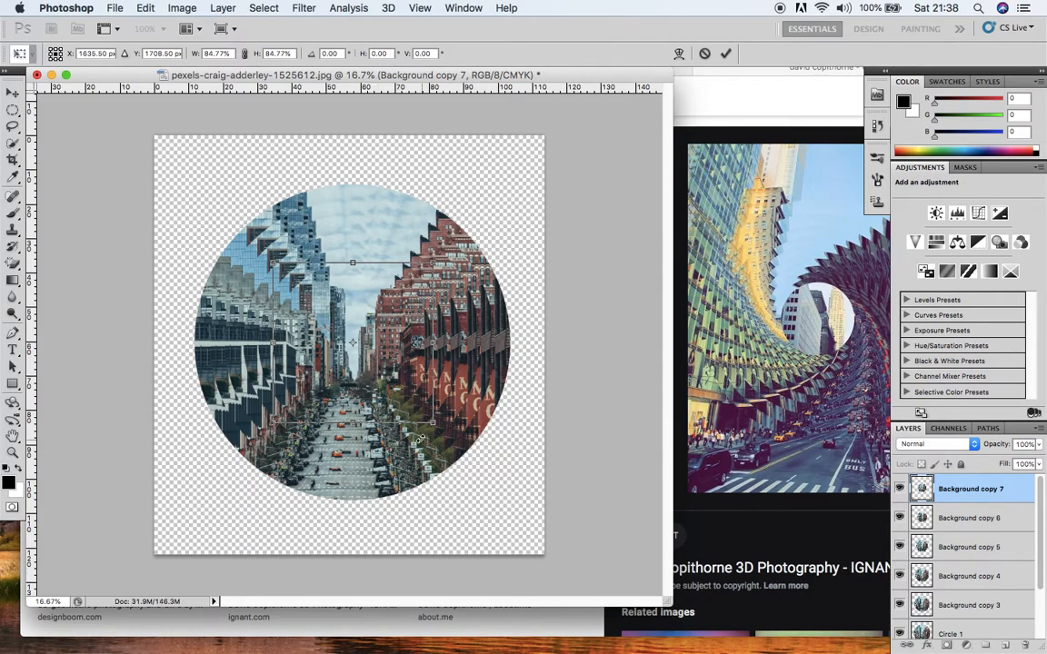
pyautogui.press('Return')
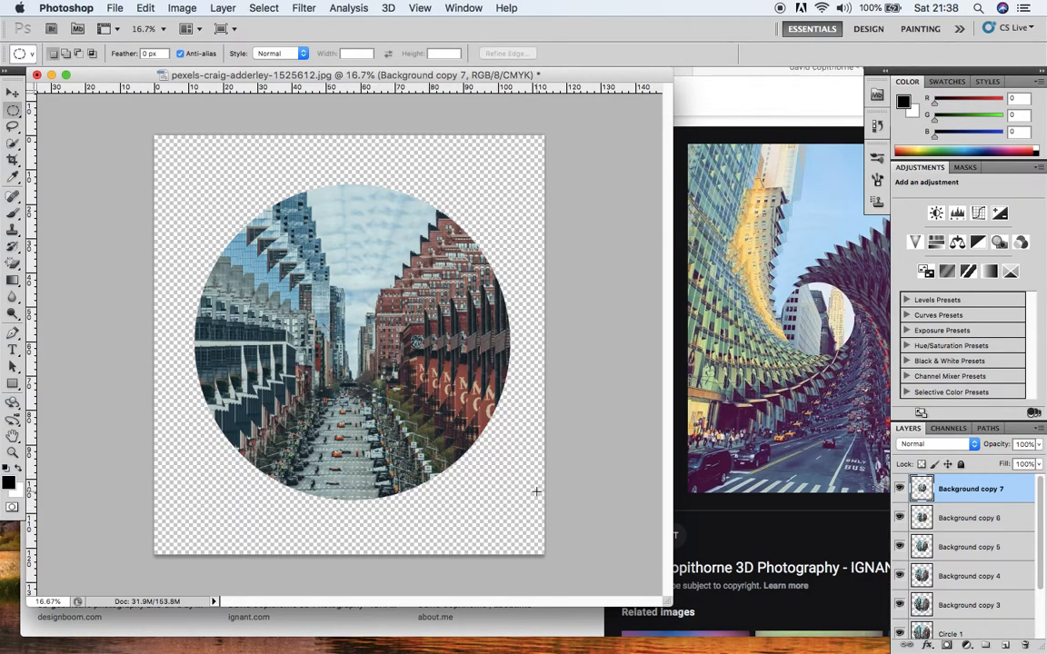
pyautogui.scroll(-1, 1043, 533)
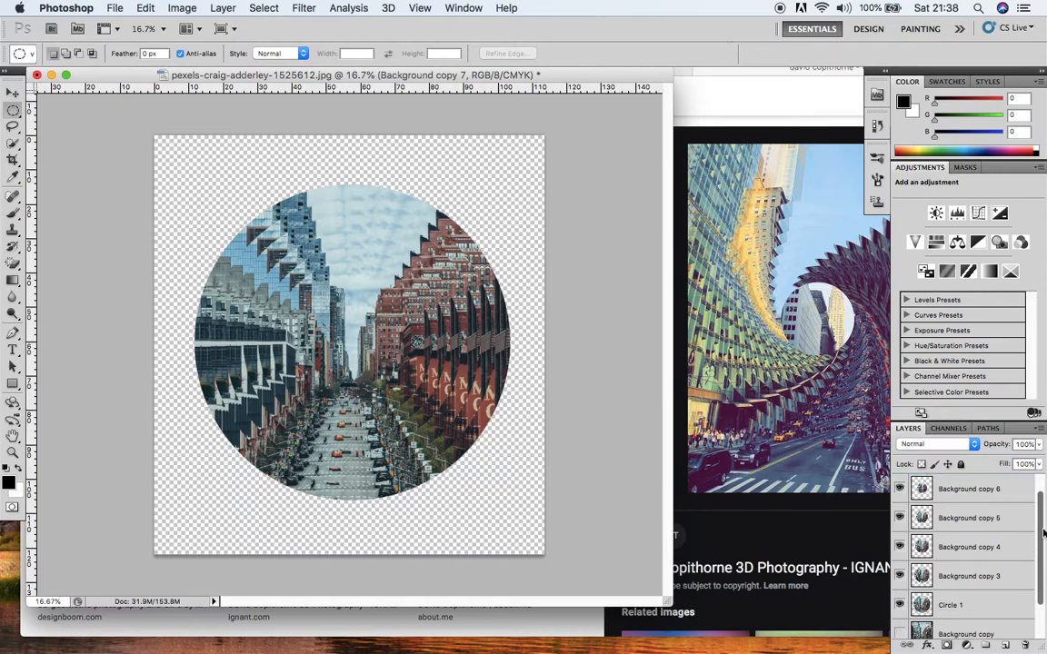
pyautogui.moveTo(1044, 532); pyautogui.dragTo(1044, 555)
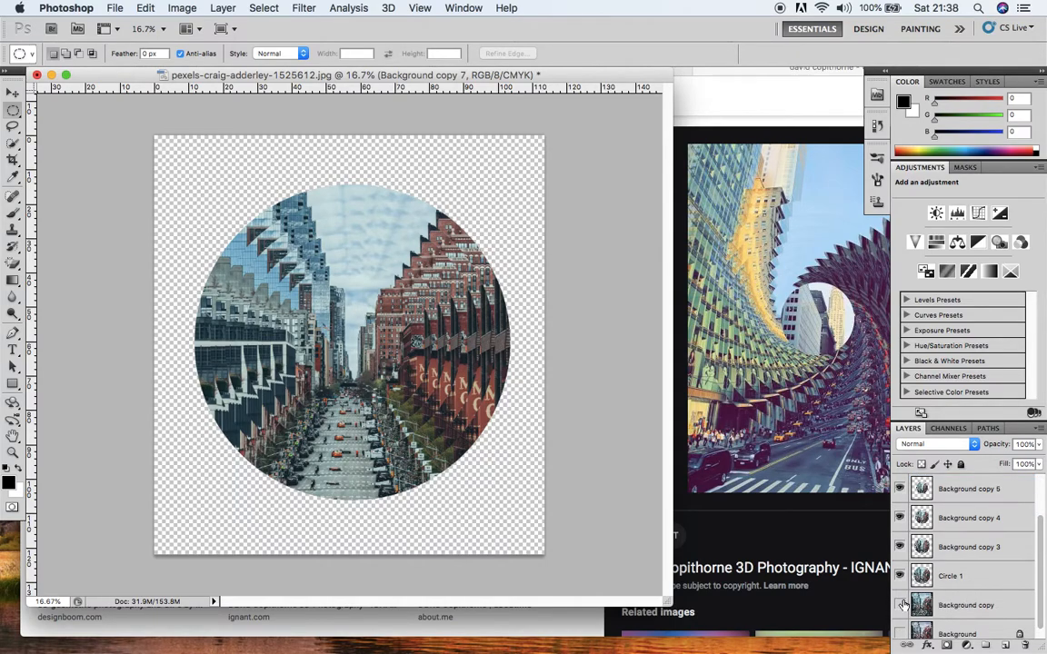
# - Show the full Background copy photo layer again and select Circle 1
pyautogui.click(900, 605)
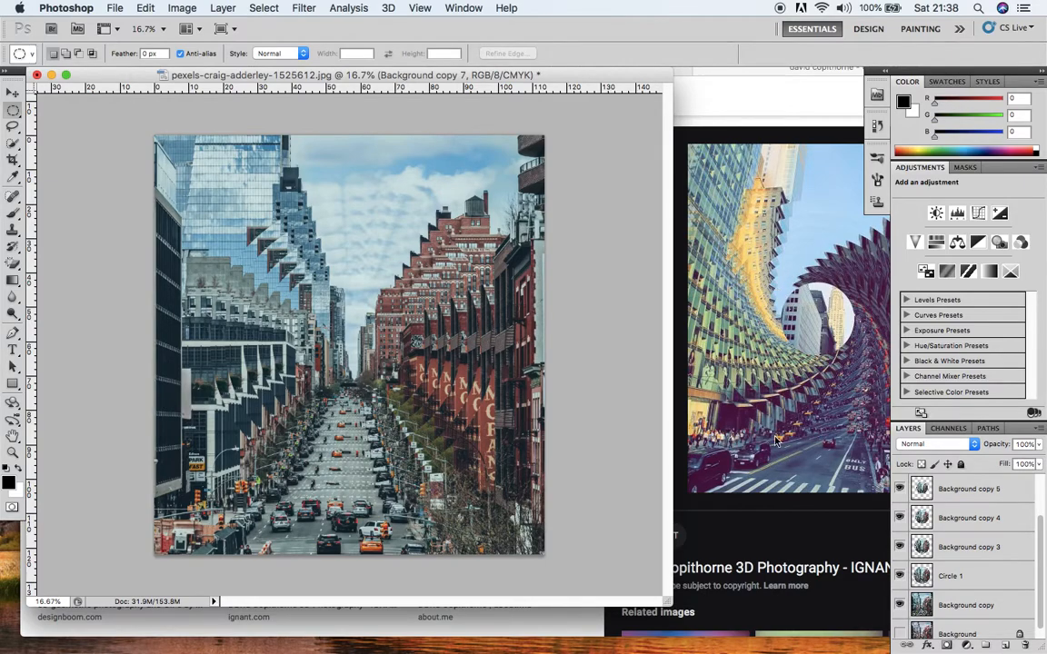
pyautogui.click(969, 575)
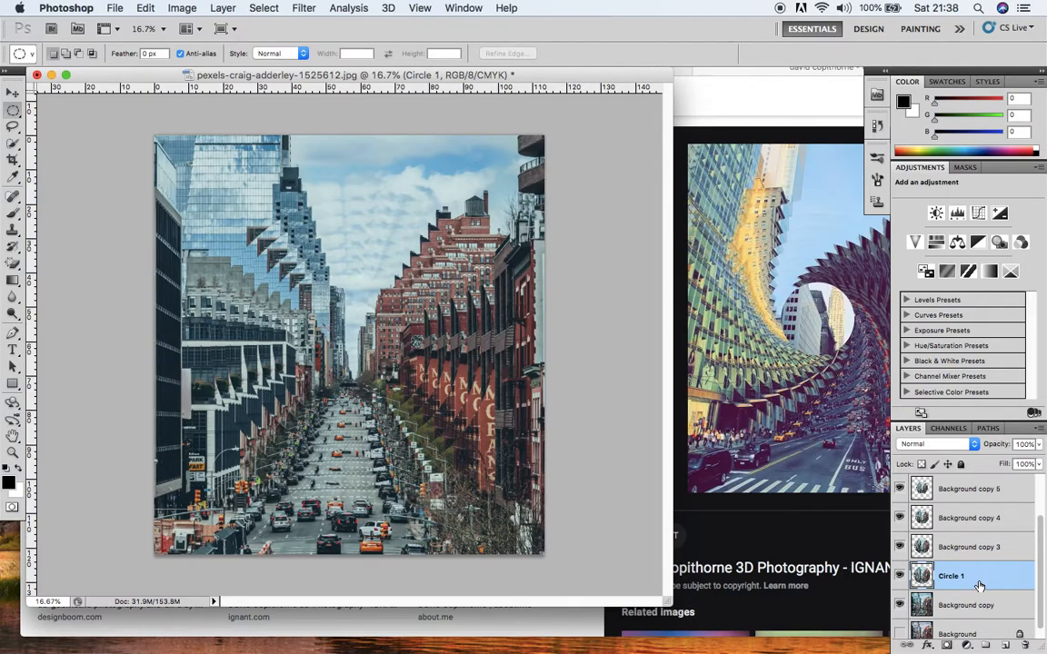
# - Rotate Circle 1 about 7 degrees counter-clockwise and apply it
pyautogui.hotkey('ctrl', 't')
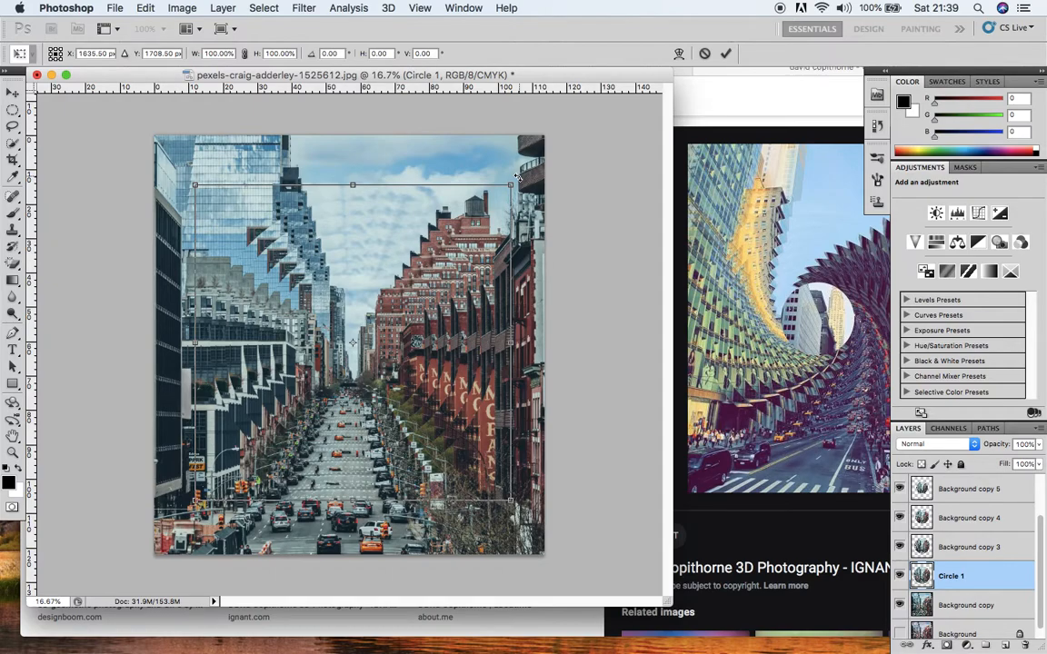
pyautogui.moveTo(517, 176); pyautogui.dragTo(501, 153)
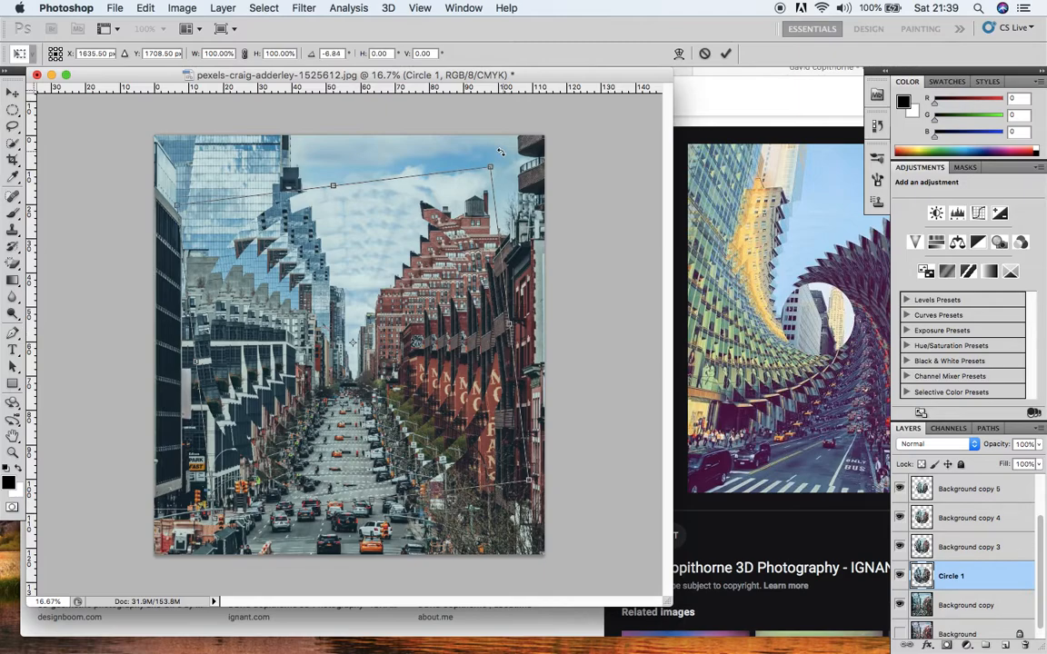
pyautogui.moveTo(501, 153); pyautogui.dragTo(500, 152)
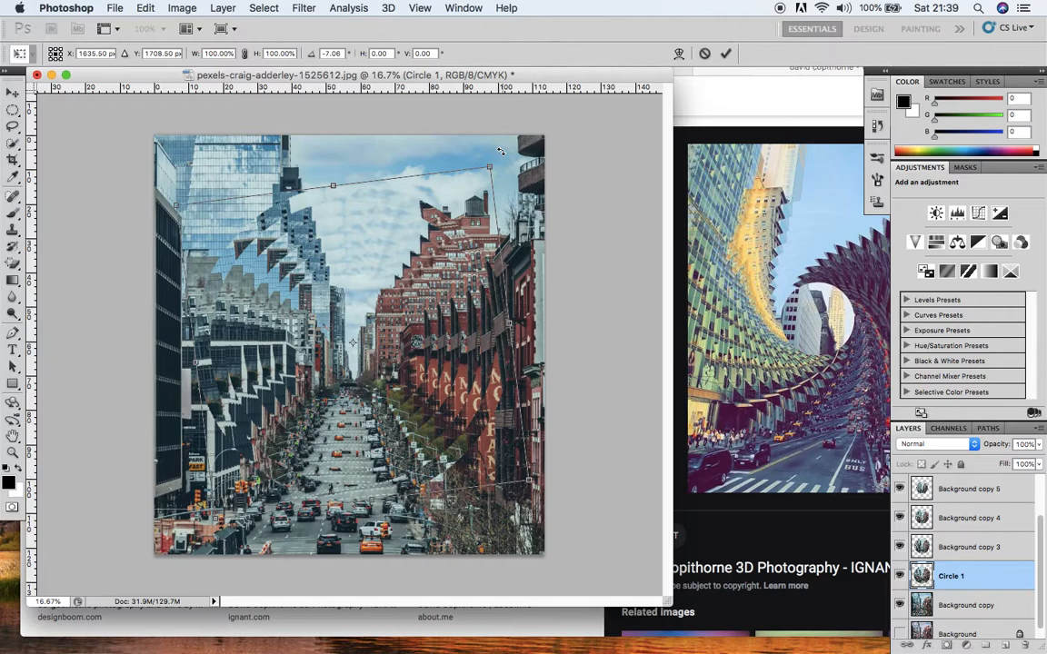
pyautogui.press('Return')
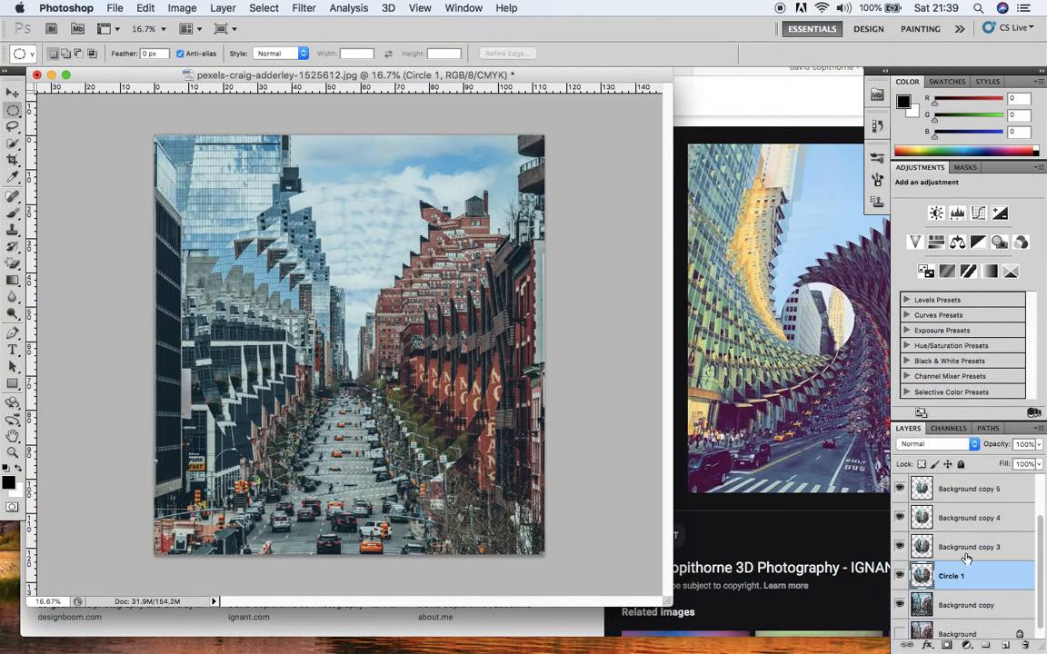
# - Stretch Background copy 3 slightly by mistake, then undo it via the History panel
pyautogui.click(971, 557)
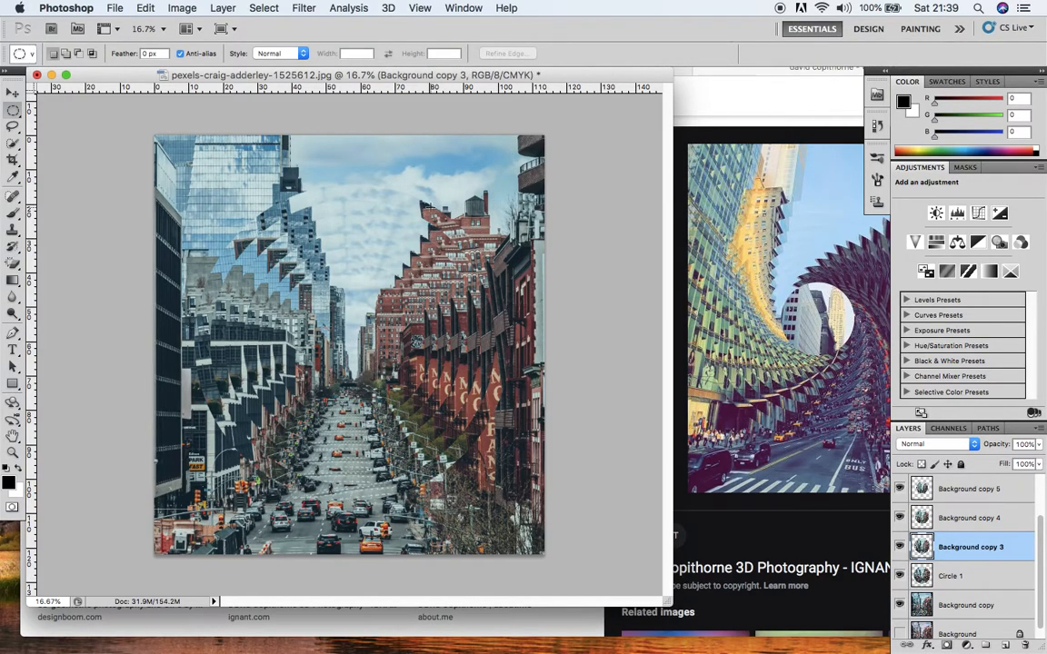
pyautogui.hotkey('ctrl', 't')
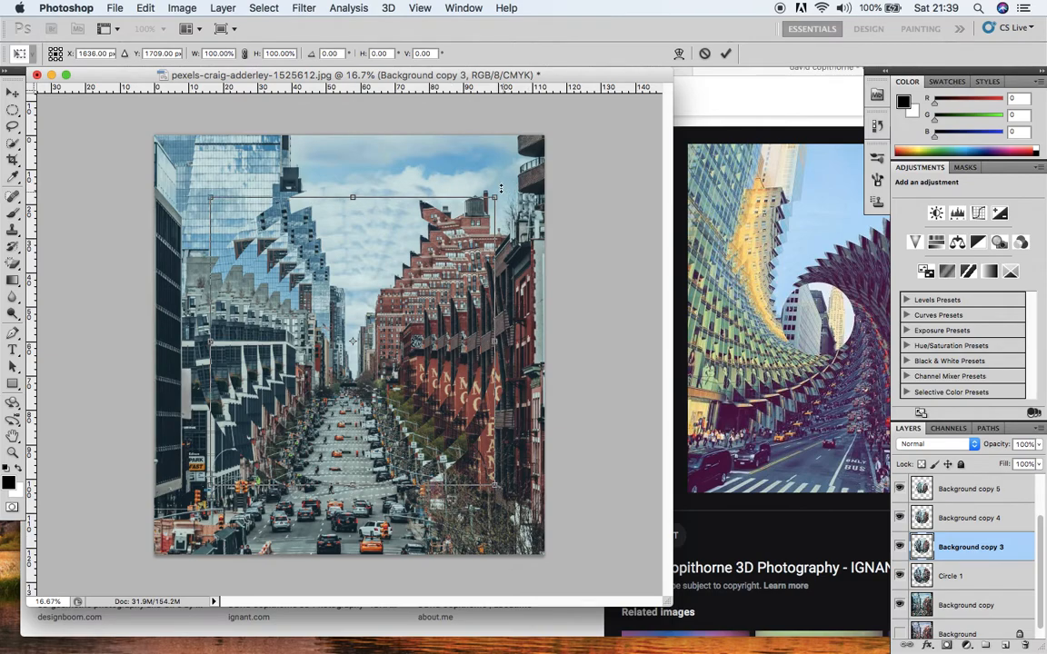
pyautogui.moveTo(501, 188); pyautogui.dragTo(485, 192)
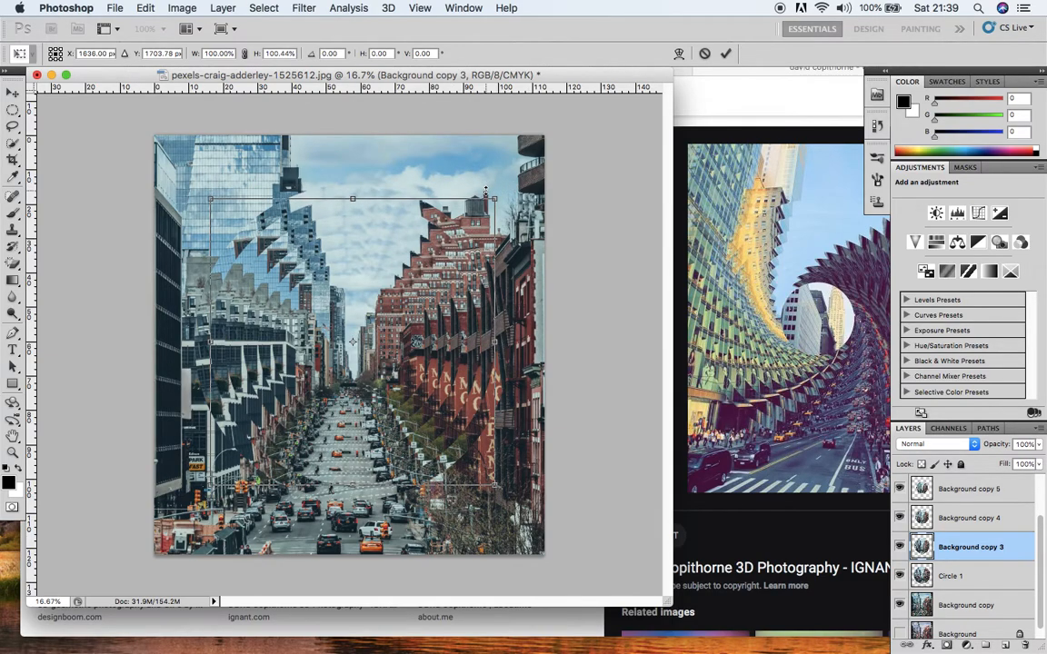
pyautogui.click(877, 125)
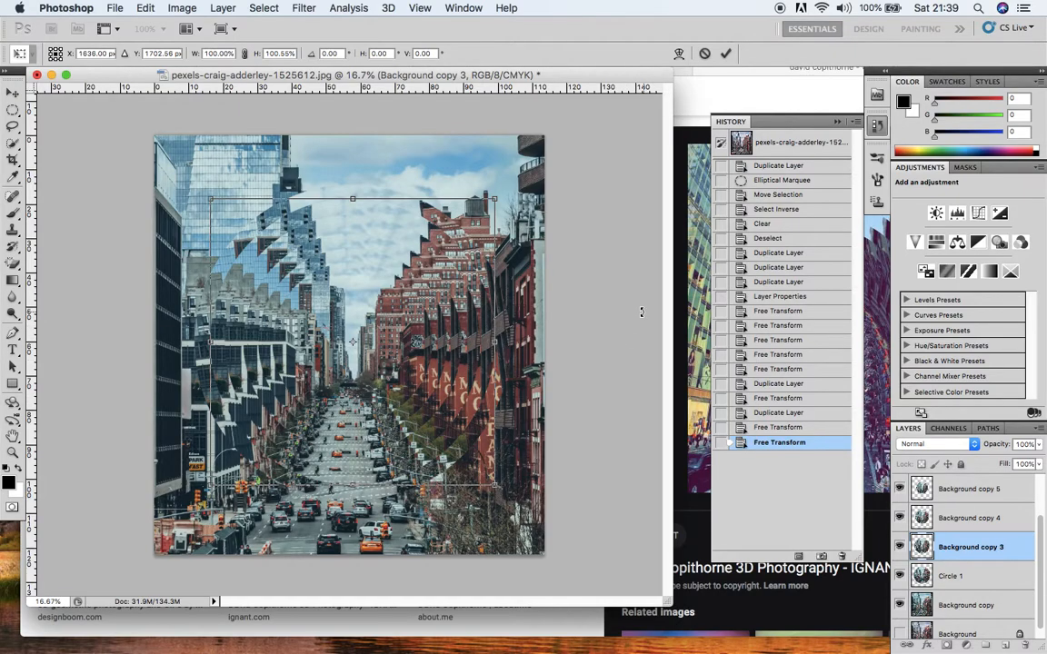
pyautogui.press('Return')
pyautogui.click(795, 431)
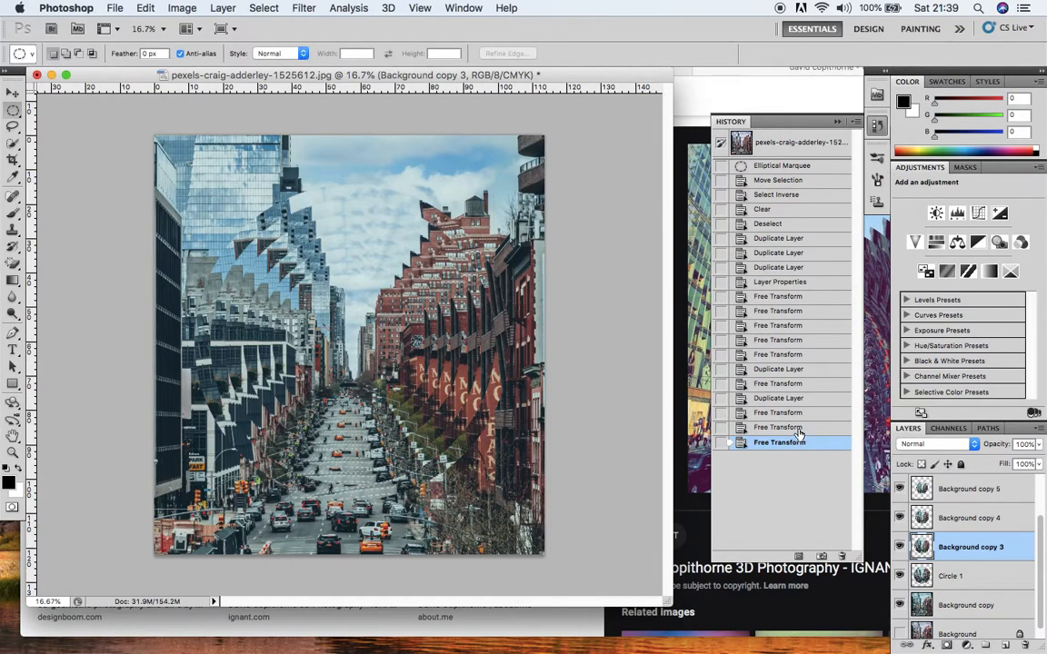
pyautogui.click(837, 124)
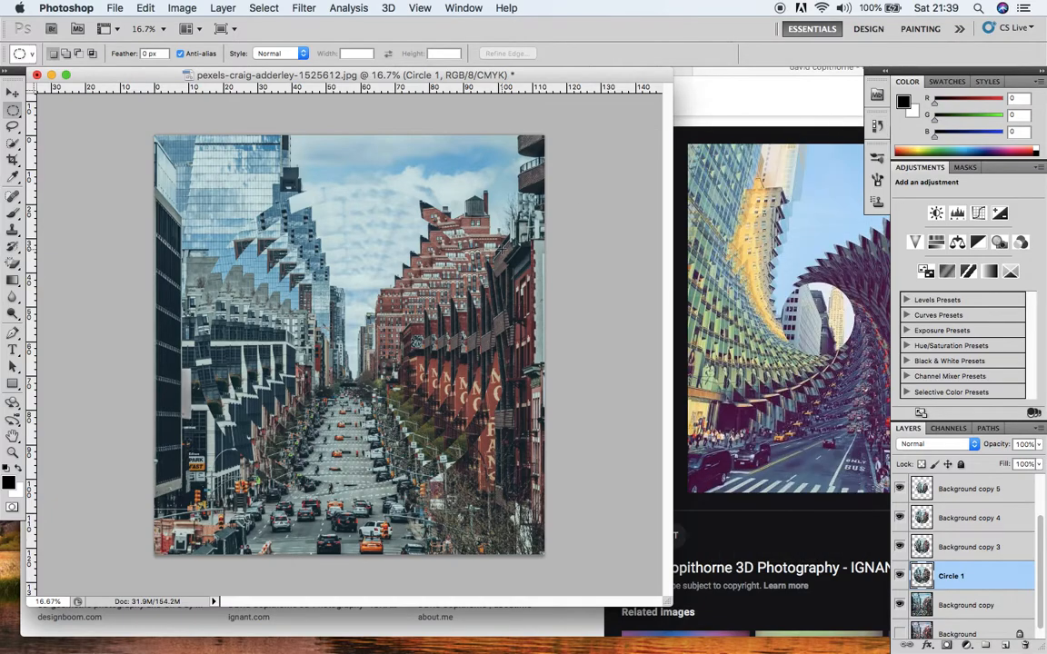
# - Rotate Circle 1 back slightly clockwise to fine-tune its tilt
pyautogui.hotkey('ctrl', 't')
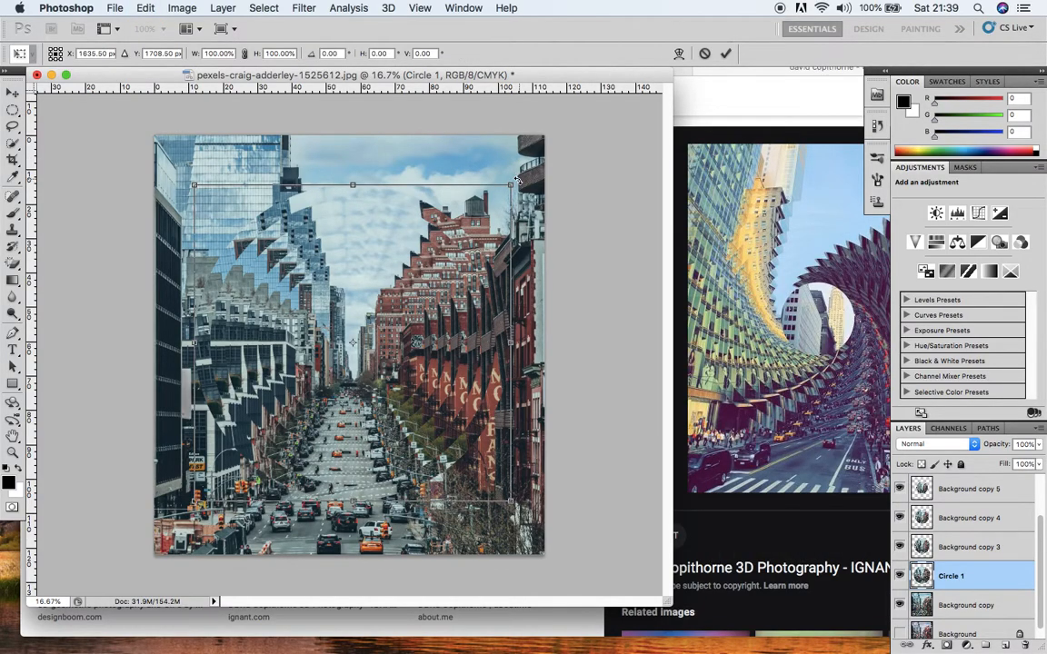
pyautogui.moveTo(517, 180); pyautogui.dragTo(514, 187)
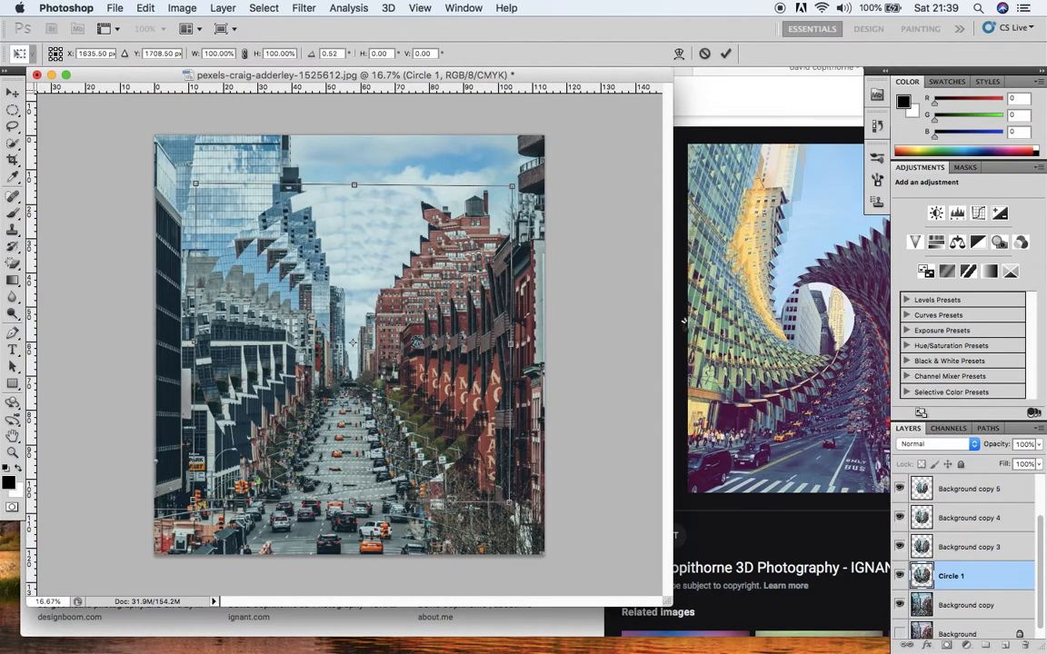
pyautogui.press('Return')
# - Rotate Background copy 3 about 15 degrees counter-clockwise
pyautogui.click(1007, 547)
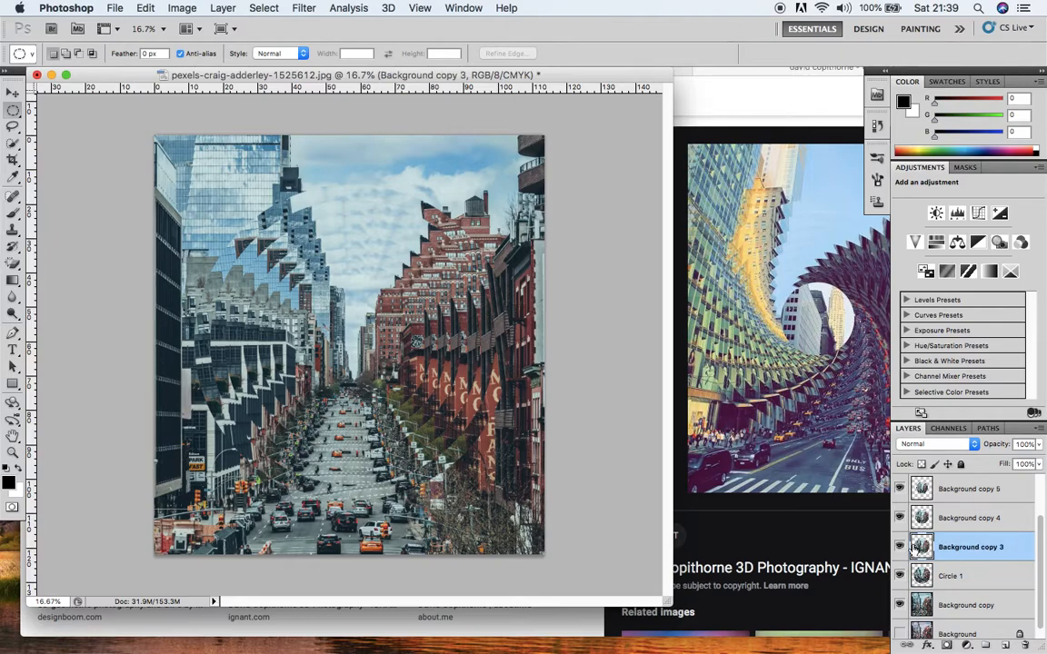
pyautogui.hotkey('ctrl', 't')
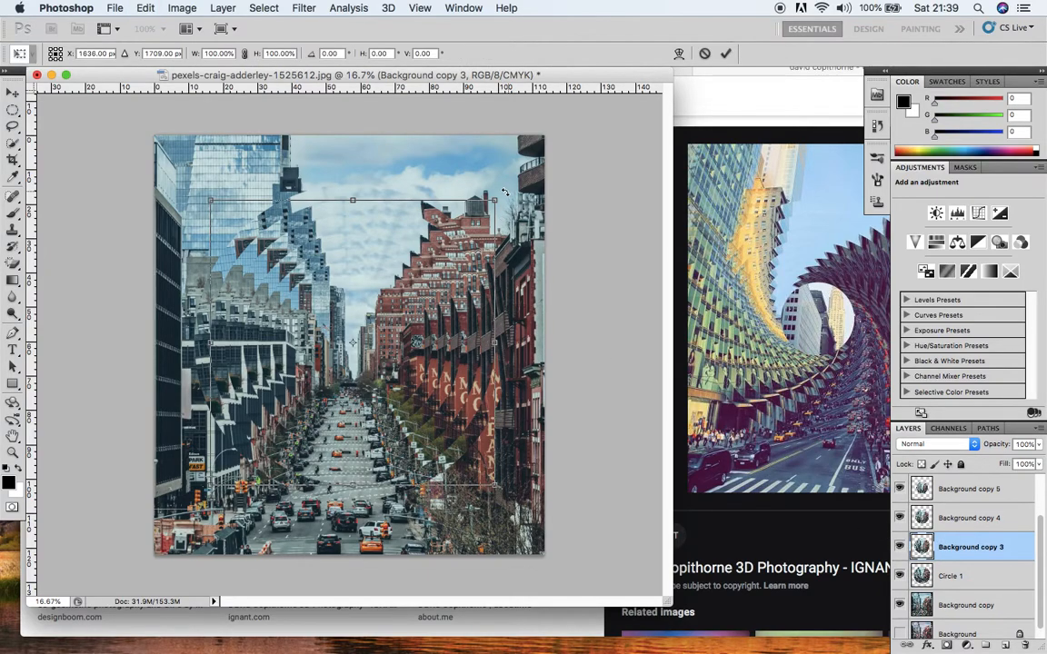
pyautogui.moveTo(503, 191); pyautogui.dragTo(464, 151)
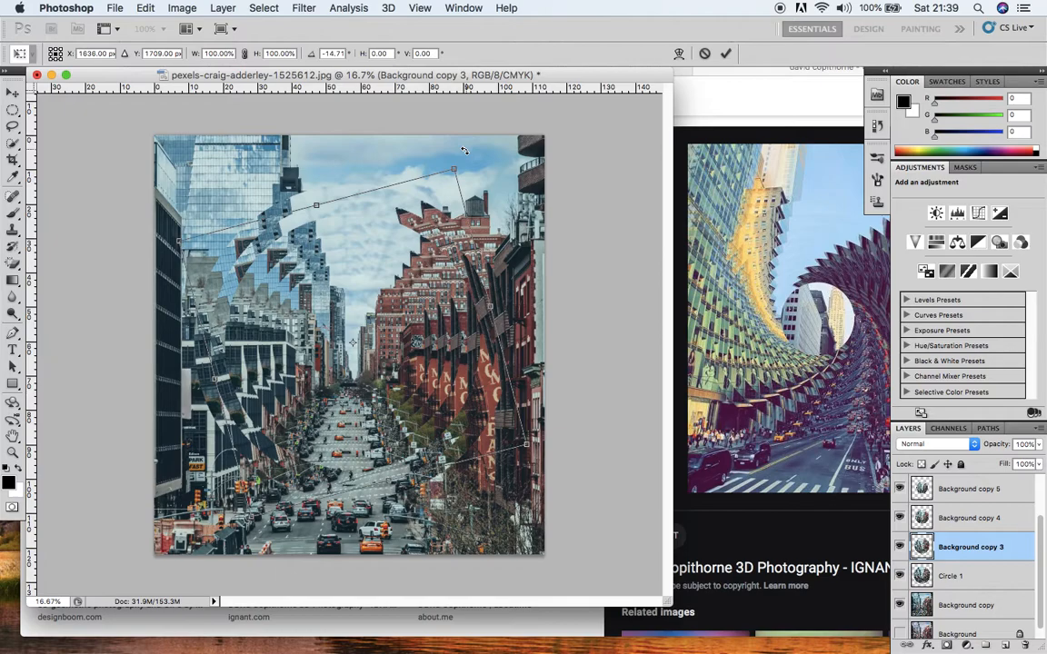
pyautogui.moveTo(464, 151); pyautogui.dragTo(464, 151)
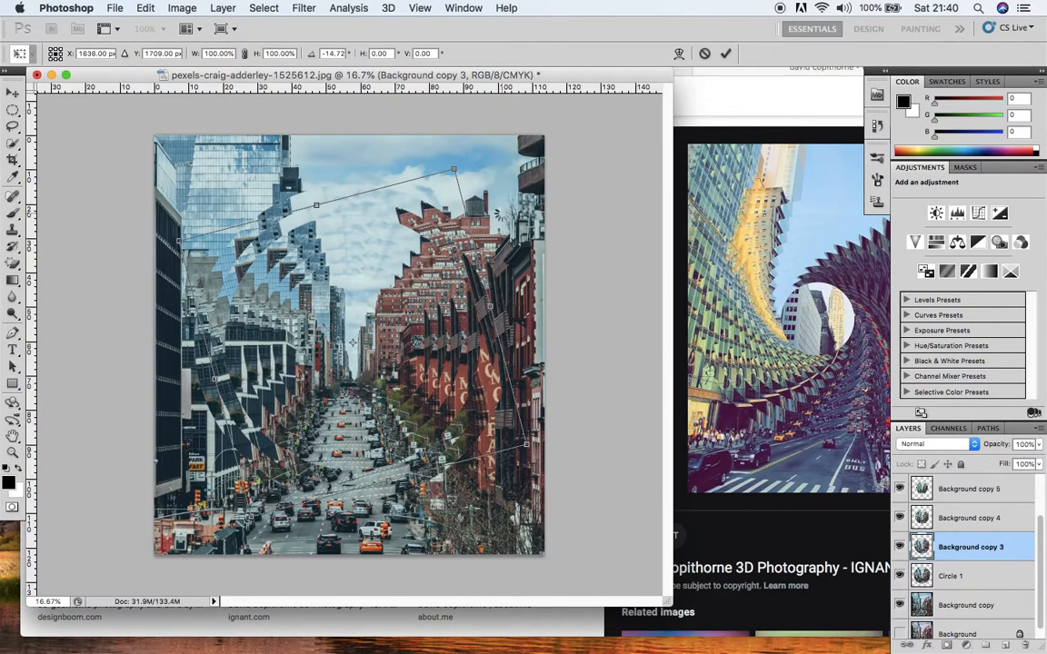
pyautogui.press('Return')
# - Rotate Background copy 4 about 24° and Background copy 5 about 35° counter-clockwise
pyautogui.click(1016, 521)
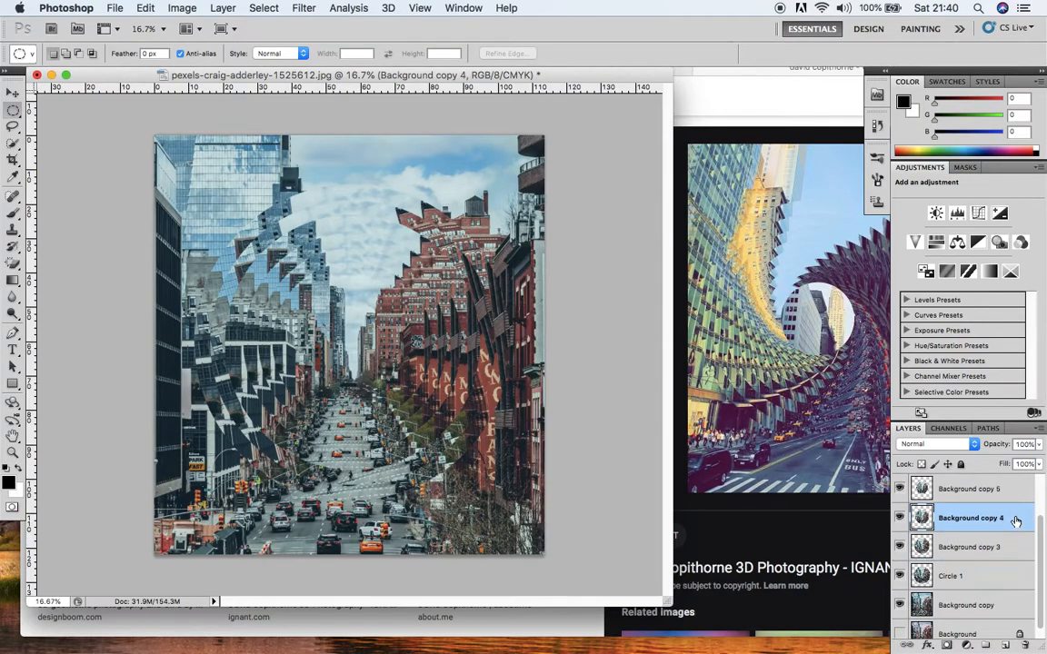
pyautogui.hotkey('ctrl', 't')
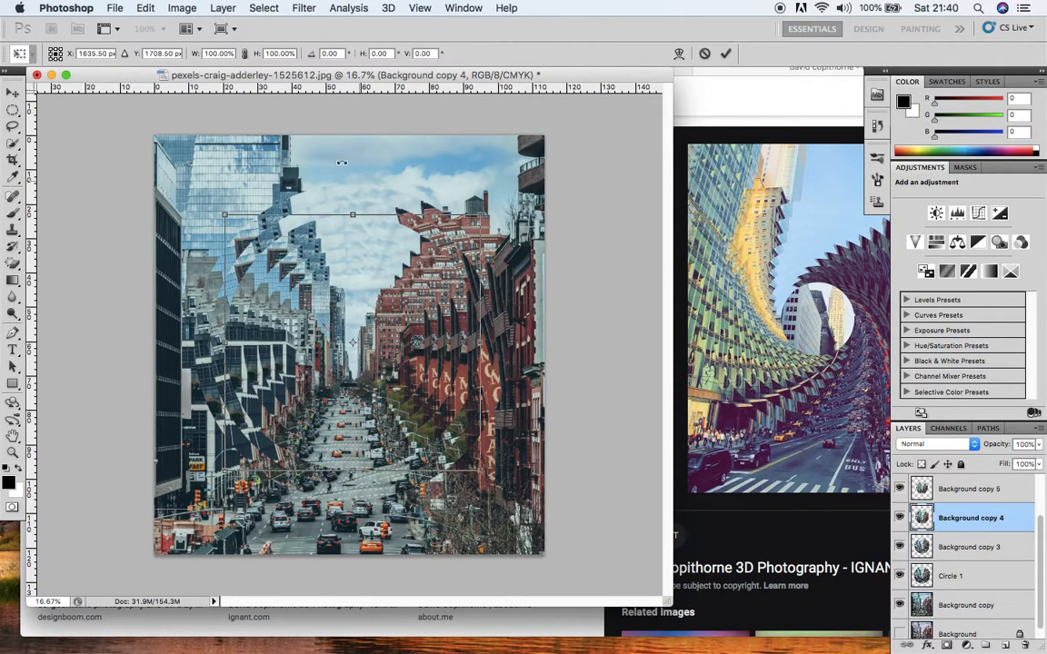
pyautogui.moveTo(488, 210); pyautogui.dragTo(429, 148)
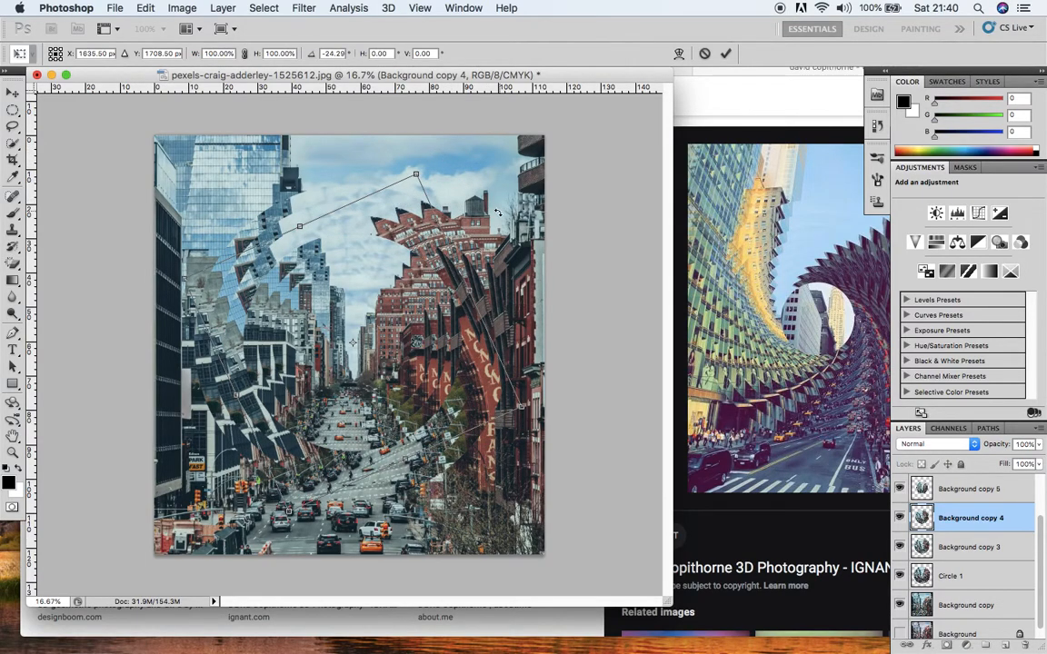
pyautogui.press('Return')
pyautogui.click(1006, 490)
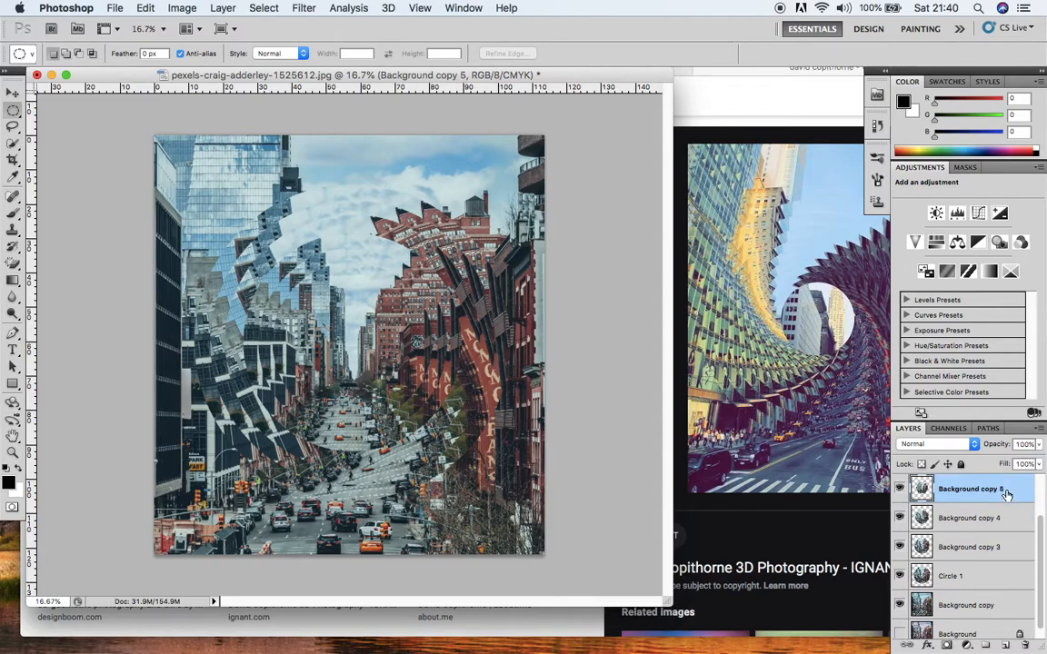
pyautogui.hotkey('ctrl', 't')
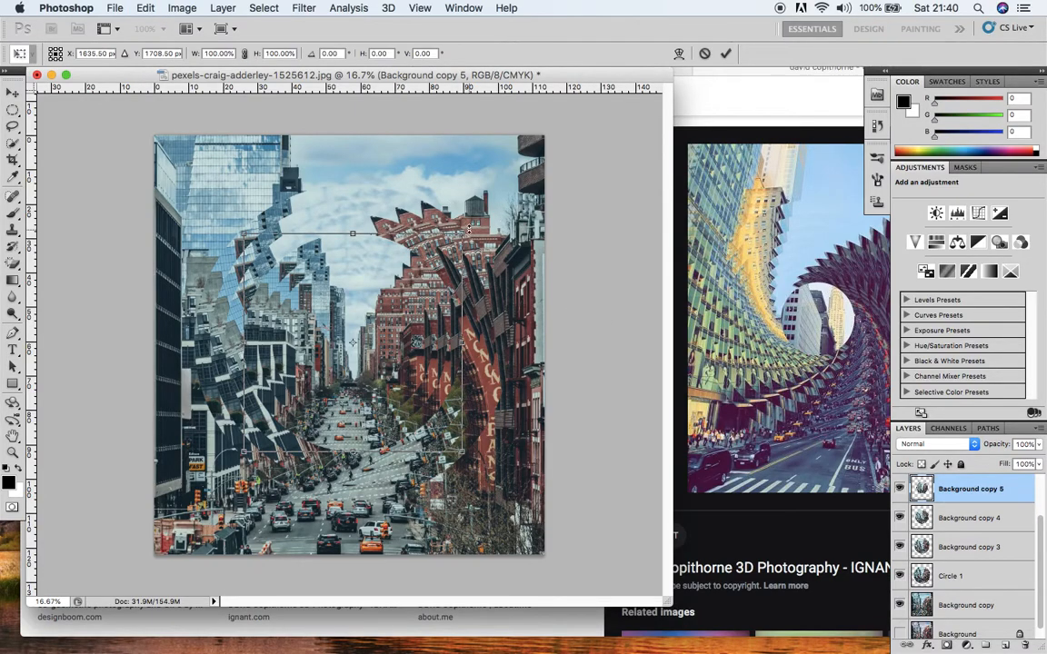
pyautogui.moveTo(470, 226); pyautogui.dragTo(383, 177)
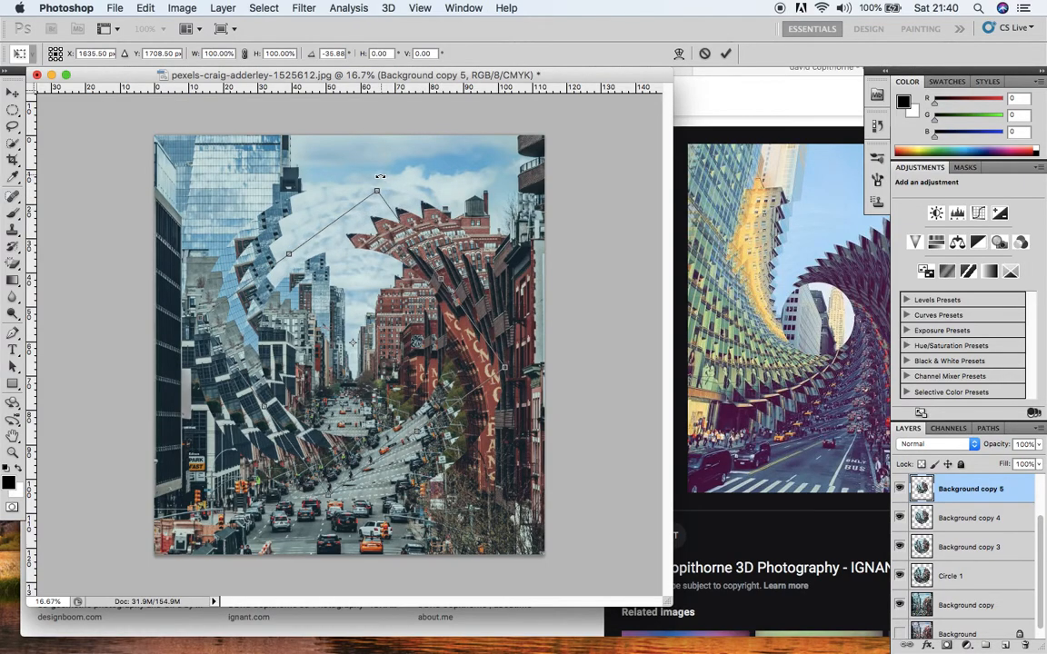
pyautogui.moveTo(380, 176); pyautogui.dragTo(379, 177)
pyautogui.press('Return')
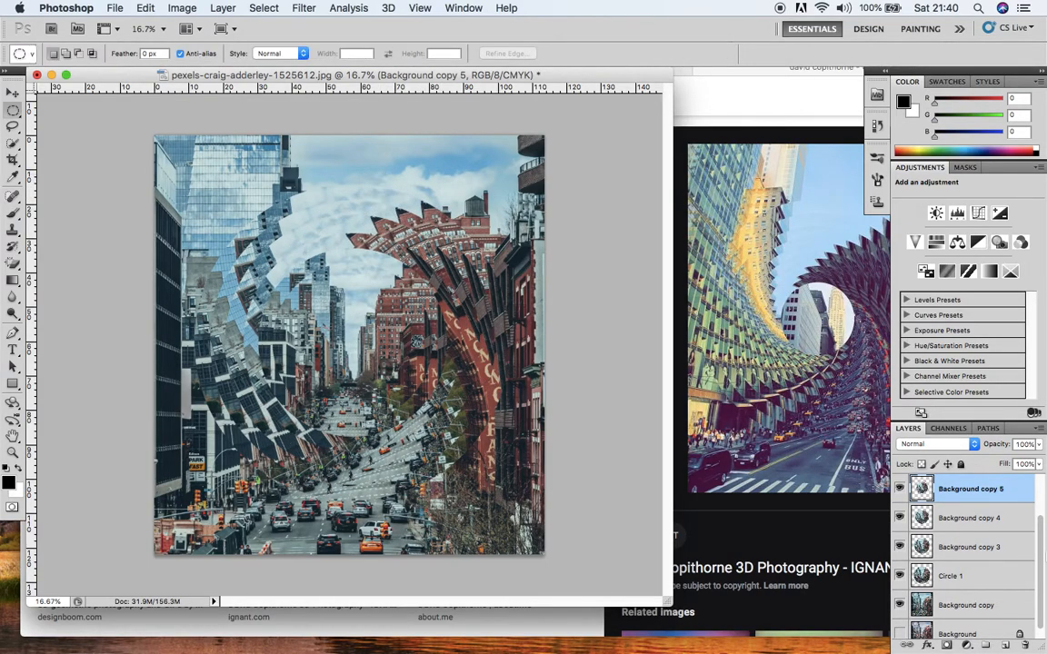
pyautogui.scroll(2, 1043, 497)
# - Rotate Background copy 6 about 44° and Background copy 7 further counter-clockwise
pyautogui.click(1000, 520)
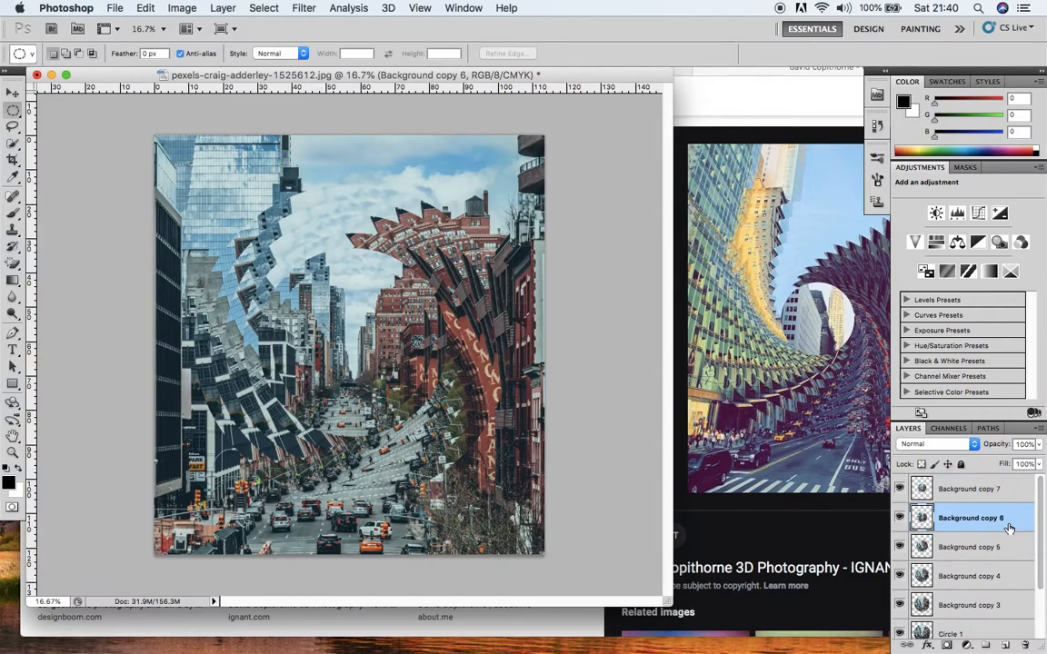
pyautogui.press('super+t')
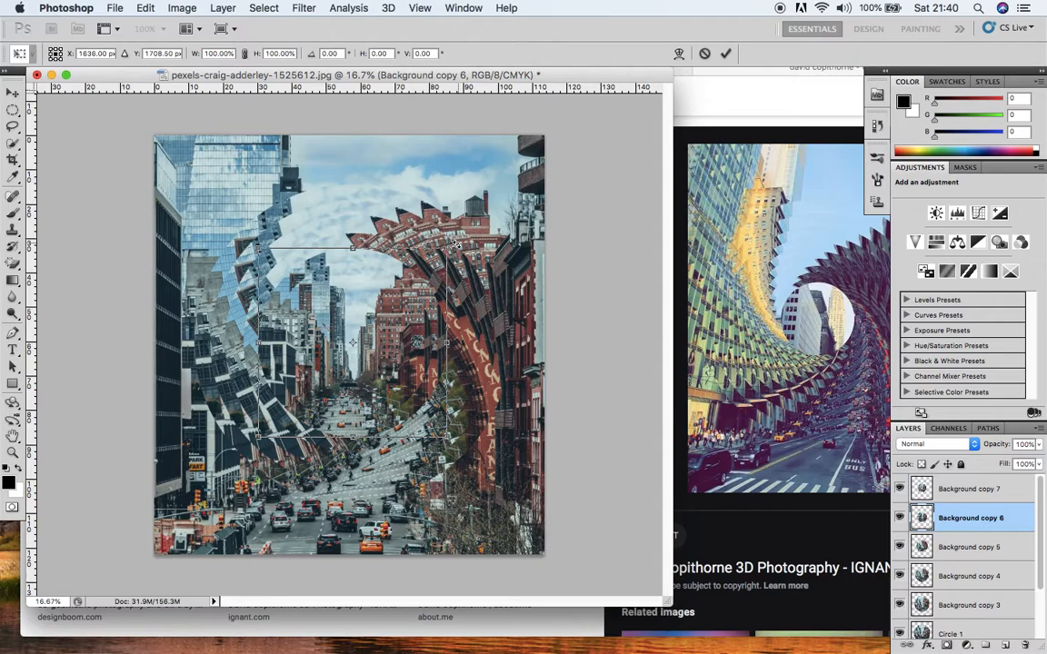
pyautogui.moveTo(456, 245); pyautogui.dragTo(357, 151)
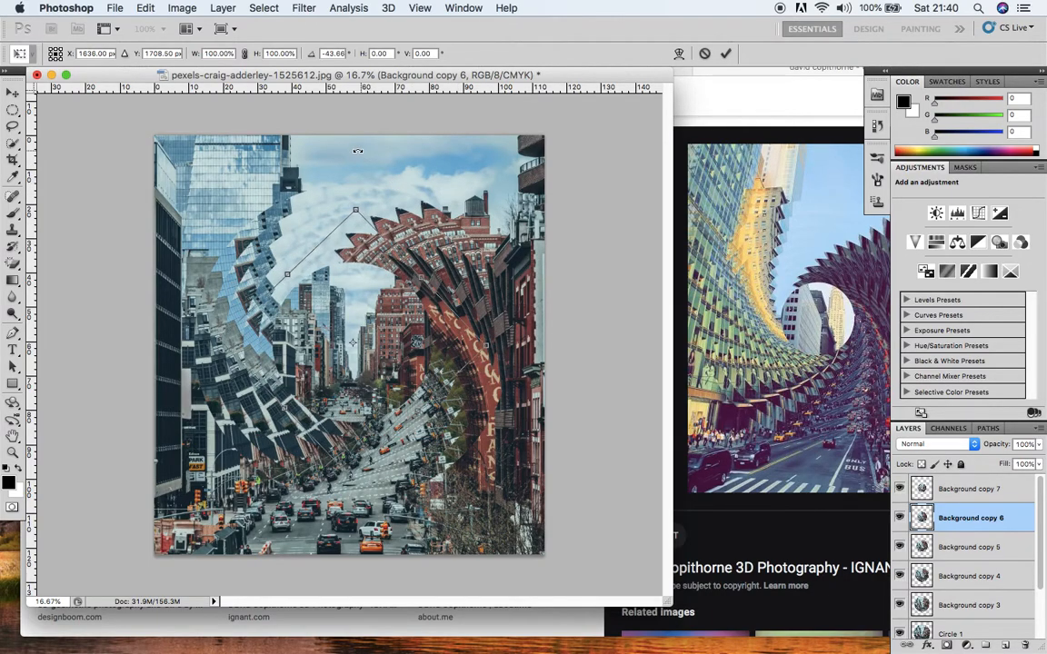
pyautogui.press('Return')
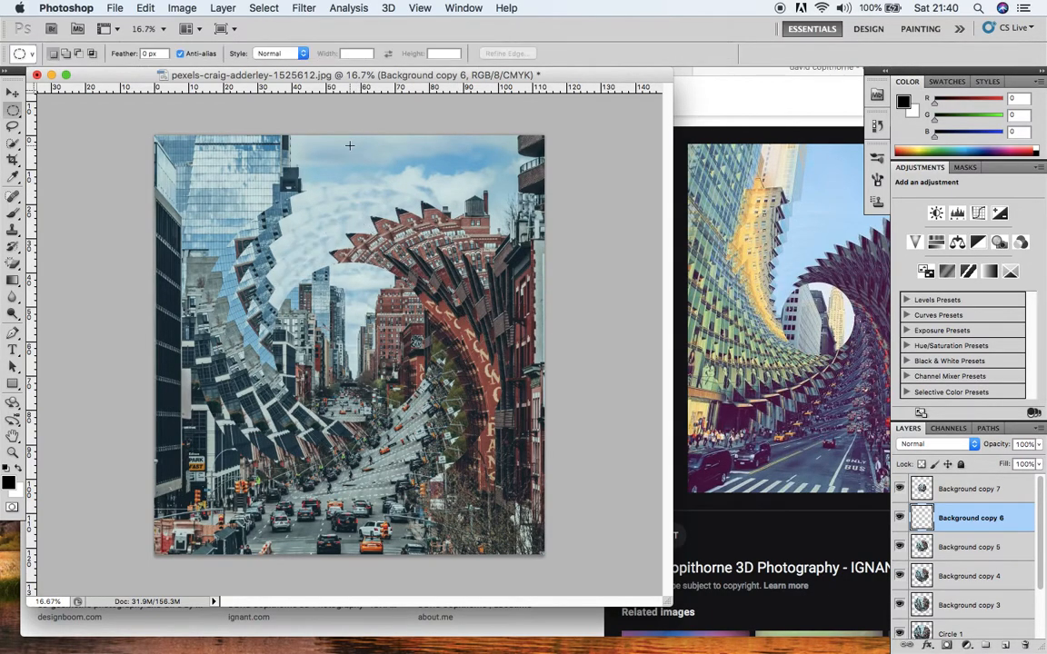
pyautogui.hotkey('alt', ']')
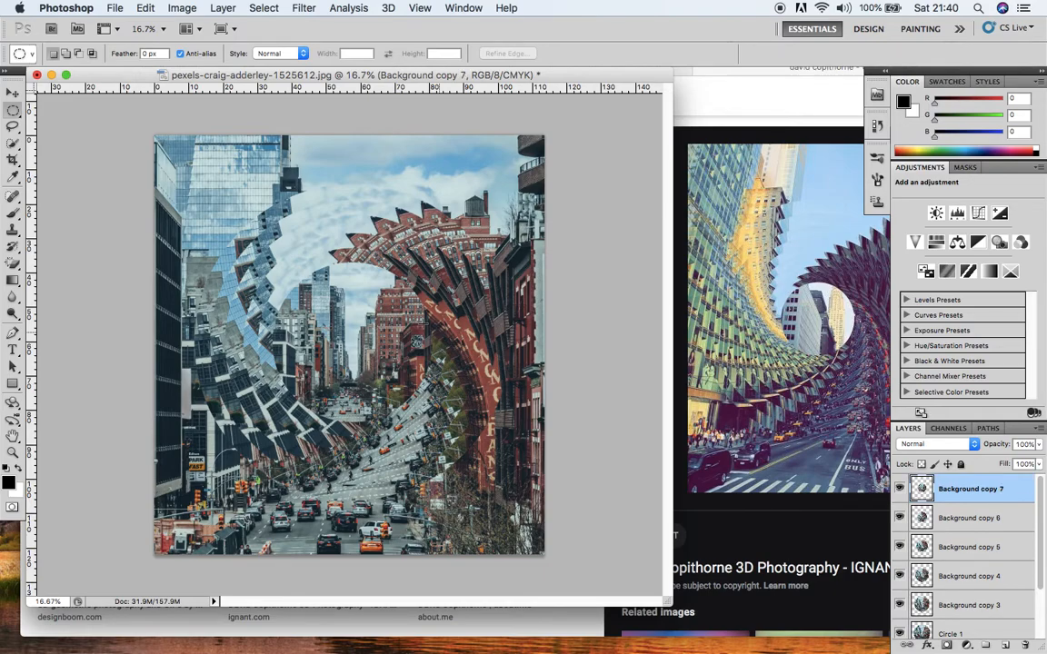
pyautogui.hotkey('ctrl', 't')
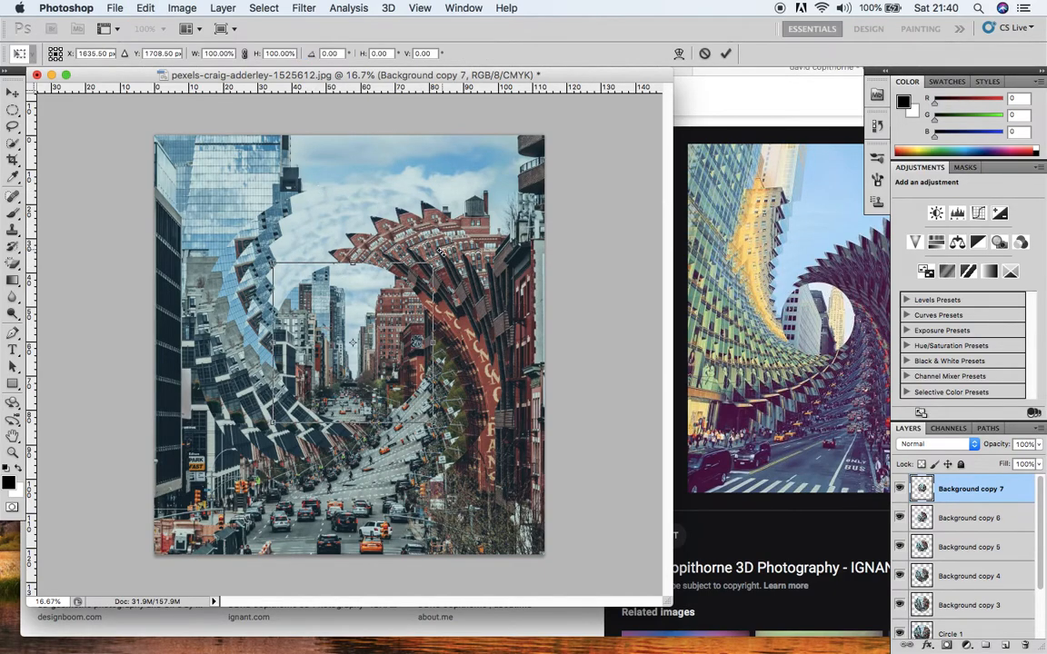
pyautogui.moveTo(440, 250)
pyautogui.mouseDown()
pyautogui.moveTo(329, 175)
pyautogui.moveTo(293, 166)
pyautogui.mouseUp()
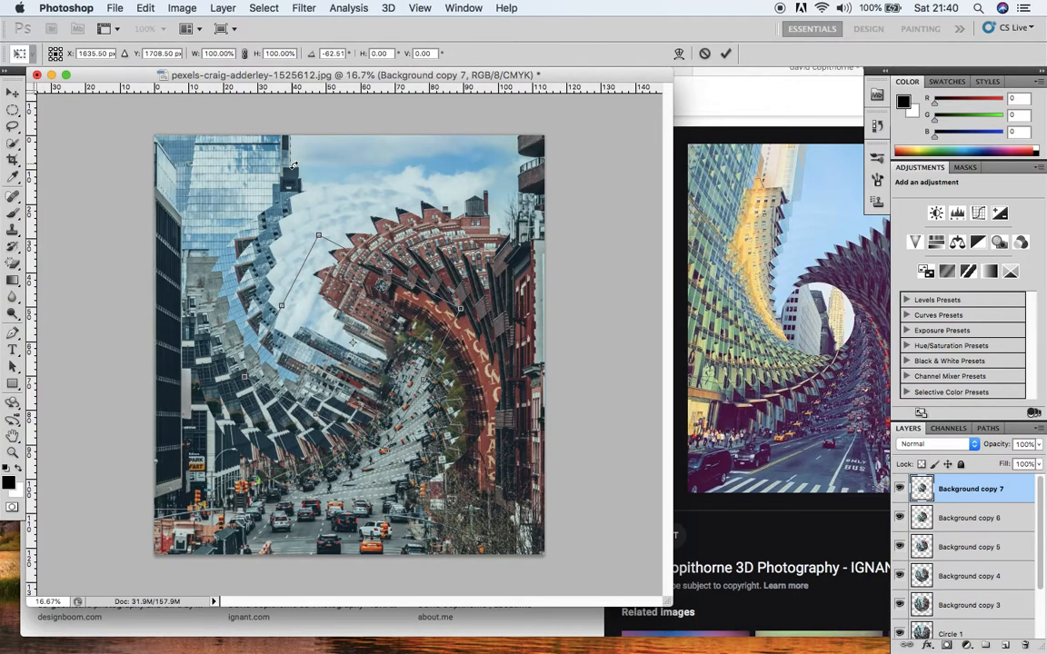
pyautogui.press('Return')
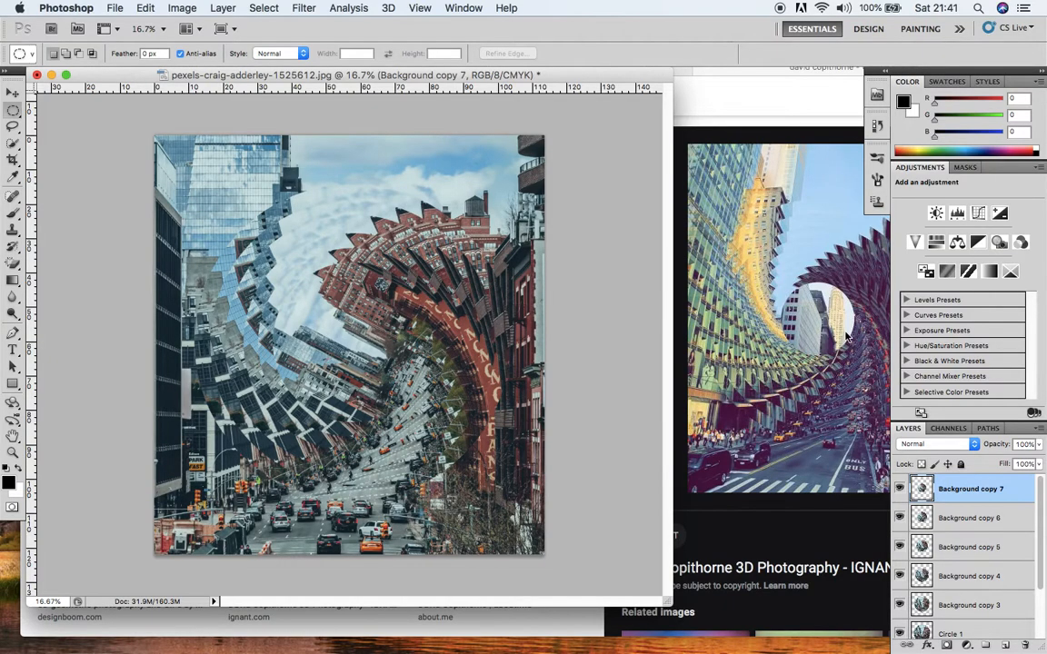
pyautogui.moveTo(1040, 525)
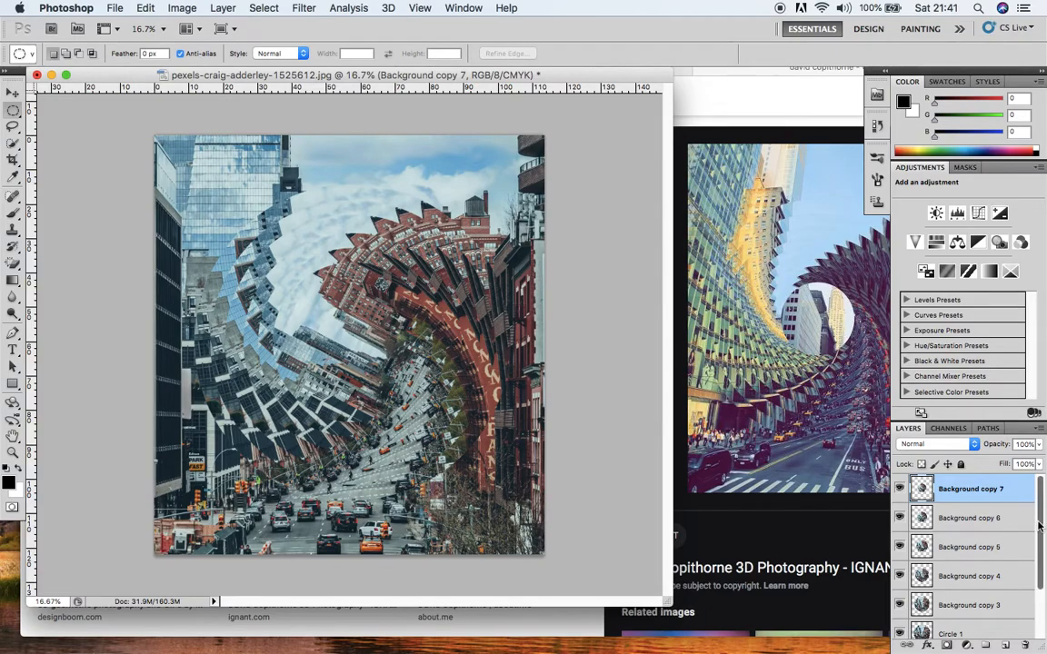
pyautogui.scroll(-3, 1039, 525)
# - Duplicate the Background copy photo layer as Background copy 2
pyautogui.click(1000, 624)
pyautogui.click(1003, 597)
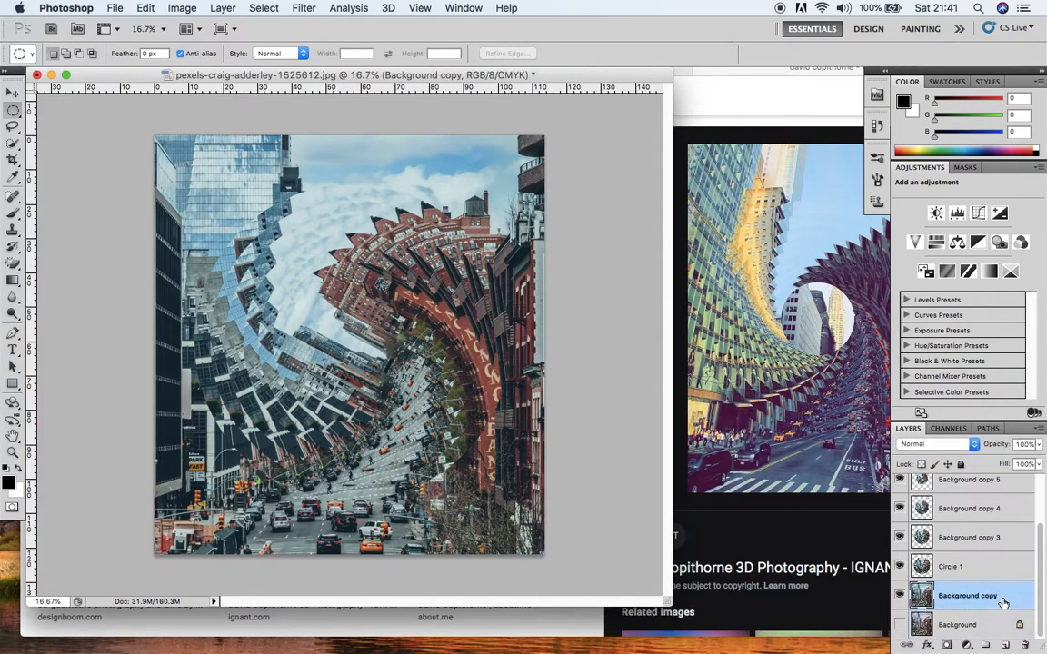
pyautogui.rightClick(1004, 603)
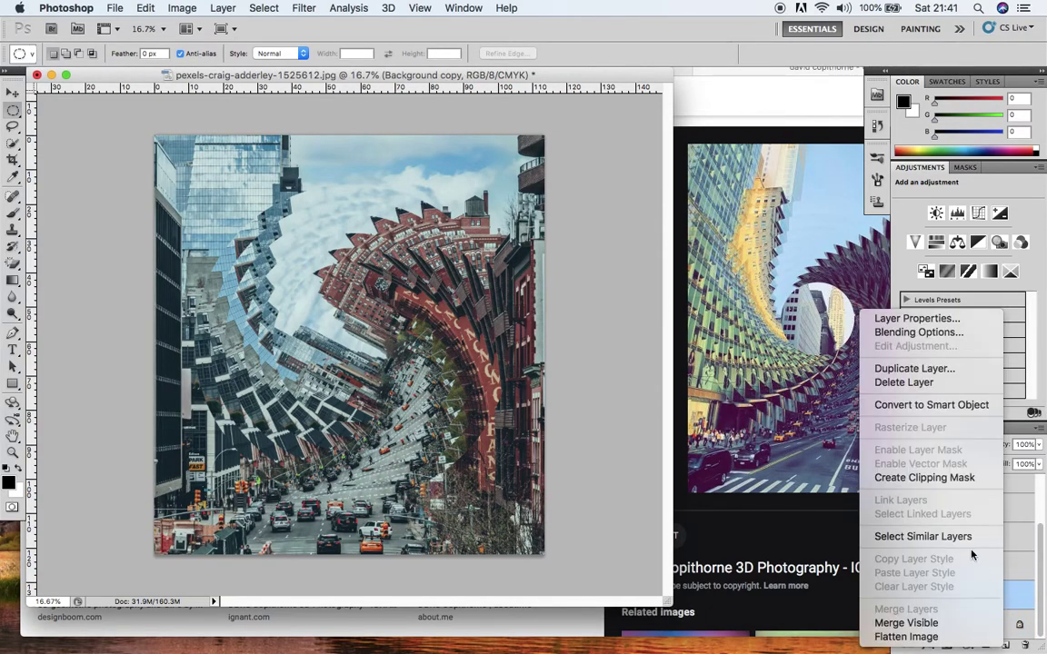
pyautogui.click(922, 368)
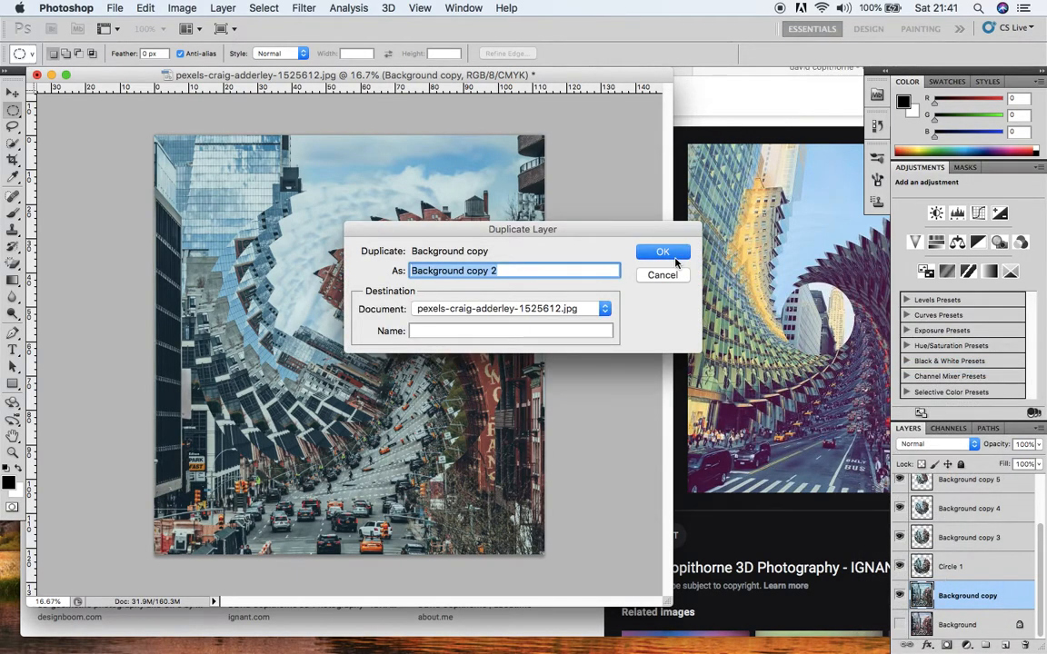
pyautogui.click(673, 256)
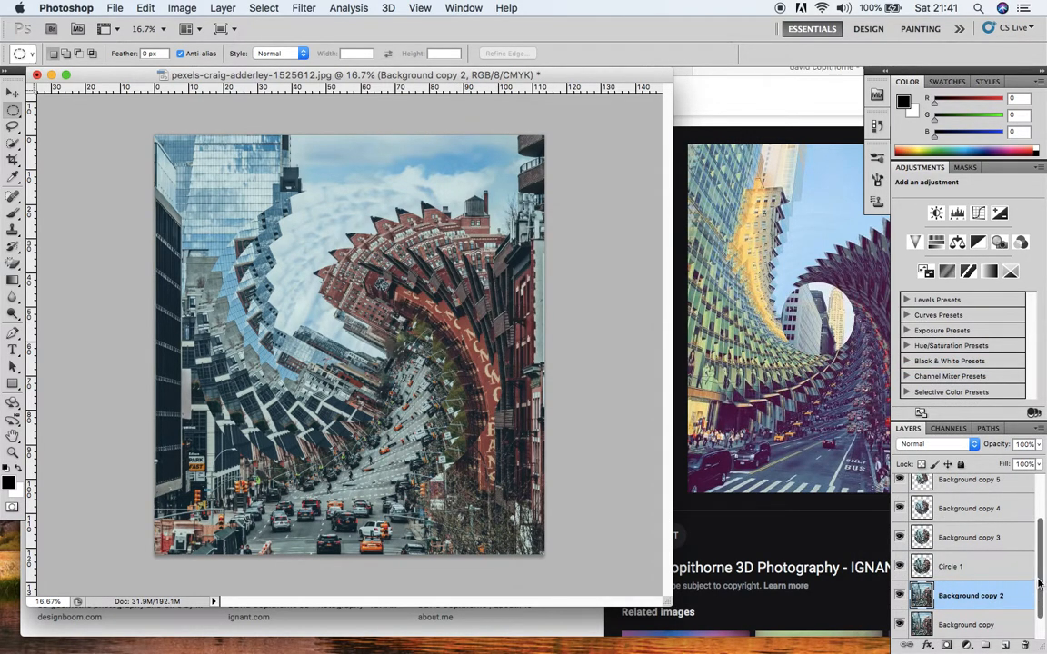
pyautogui.scroll(-1, 972, 564)
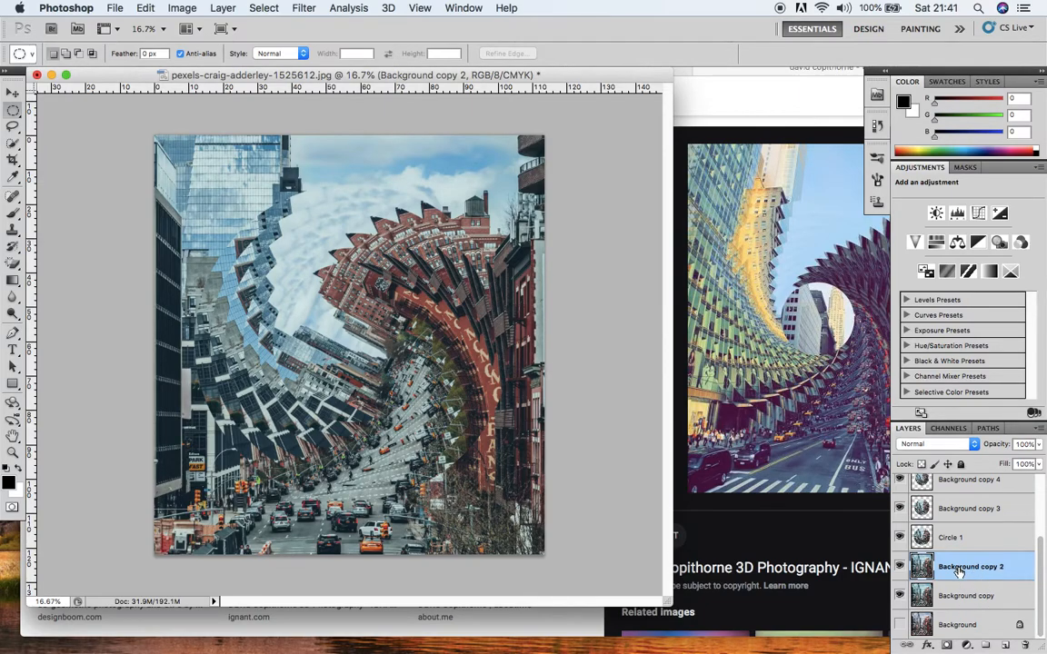
# - Drag Background copy 2 up to the top of the layer stack
pyautogui.moveTo(959, 572); pyautogui.dragTo(972, 491)
pyautogui.scroll(2, 1018, 546)
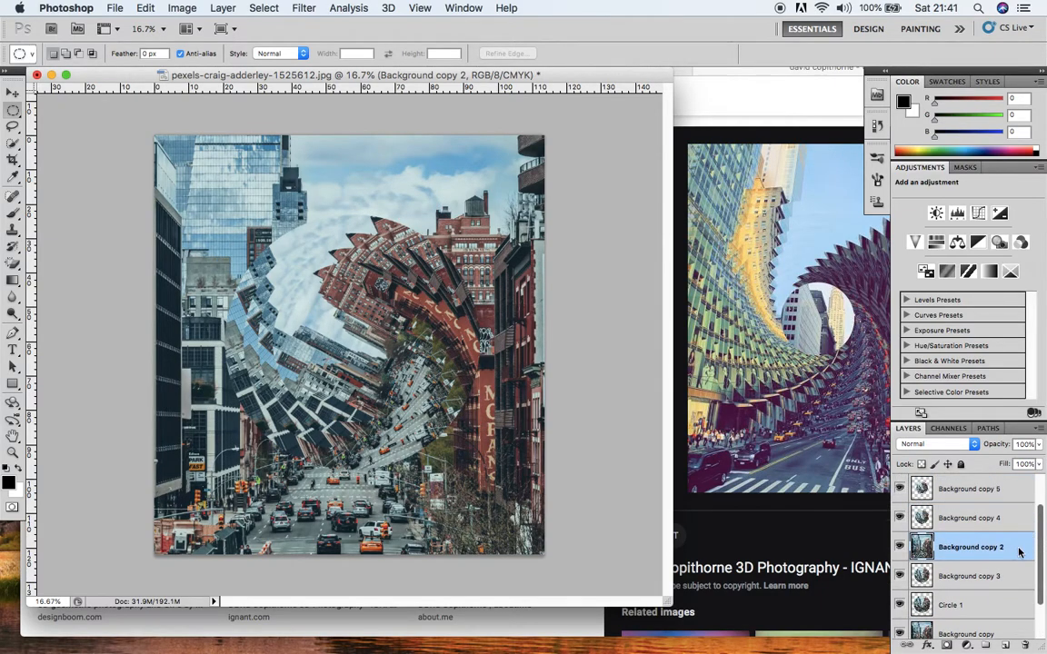
pyautogui.moveTo(1014, 550); pyautogui.dragTo(1007, 489)
pyautogui.scroll(2, 1036, 509)
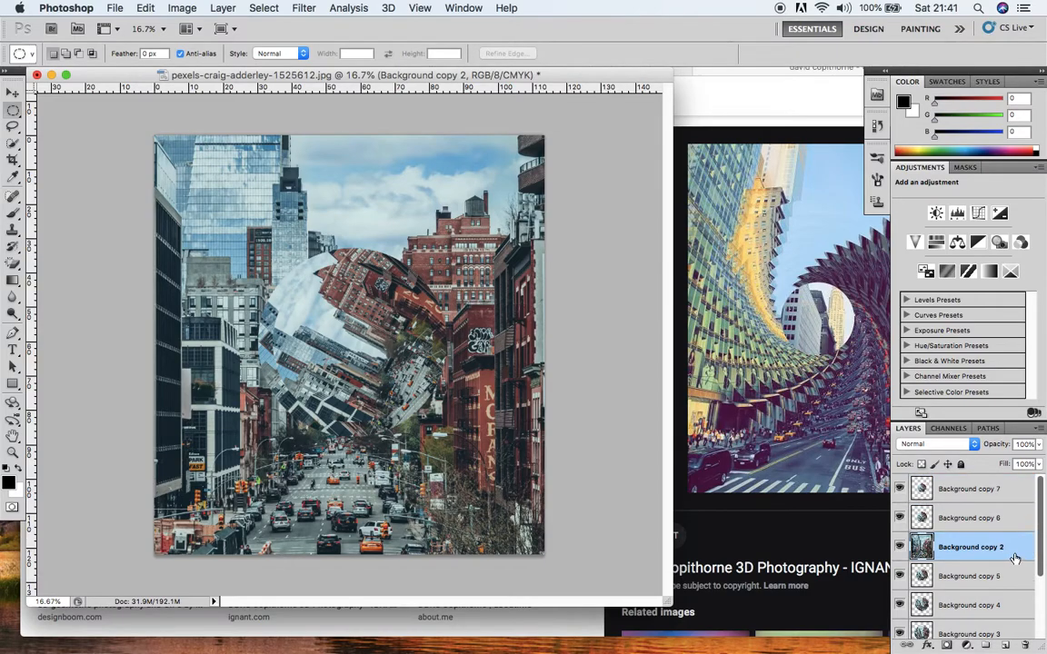
pyautogui.moveTo(1016, 559); pyautogui.dragTo(995, 491)
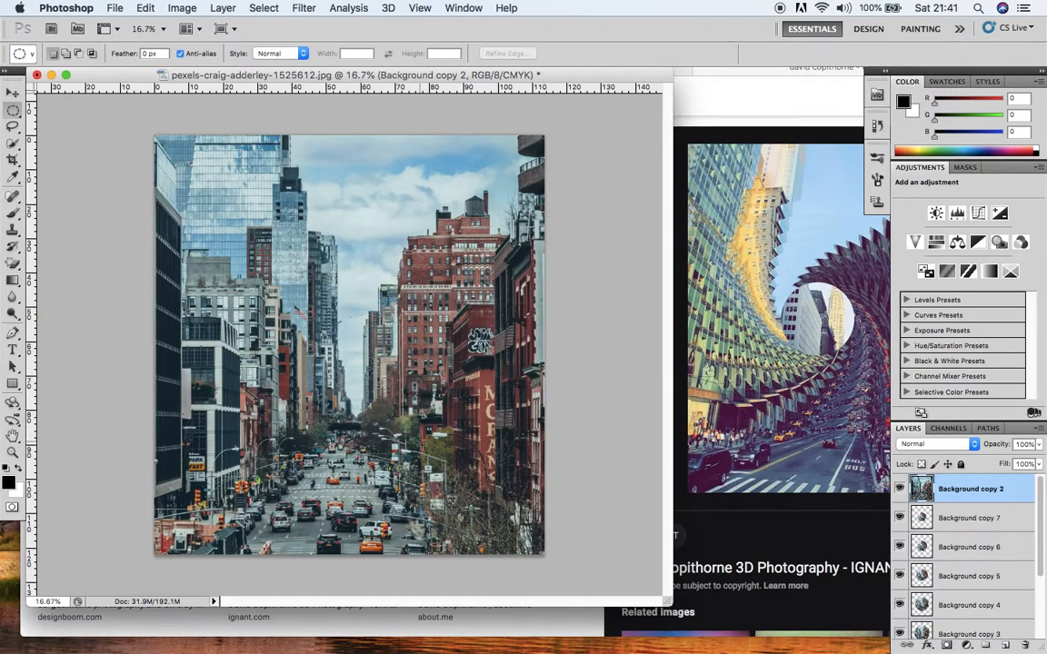
# - Select a small elliptical circle near the canvas centre on Background copy 2
pyautogui.moveTo(391, 281); pyautogui.dragTo(279, 395)
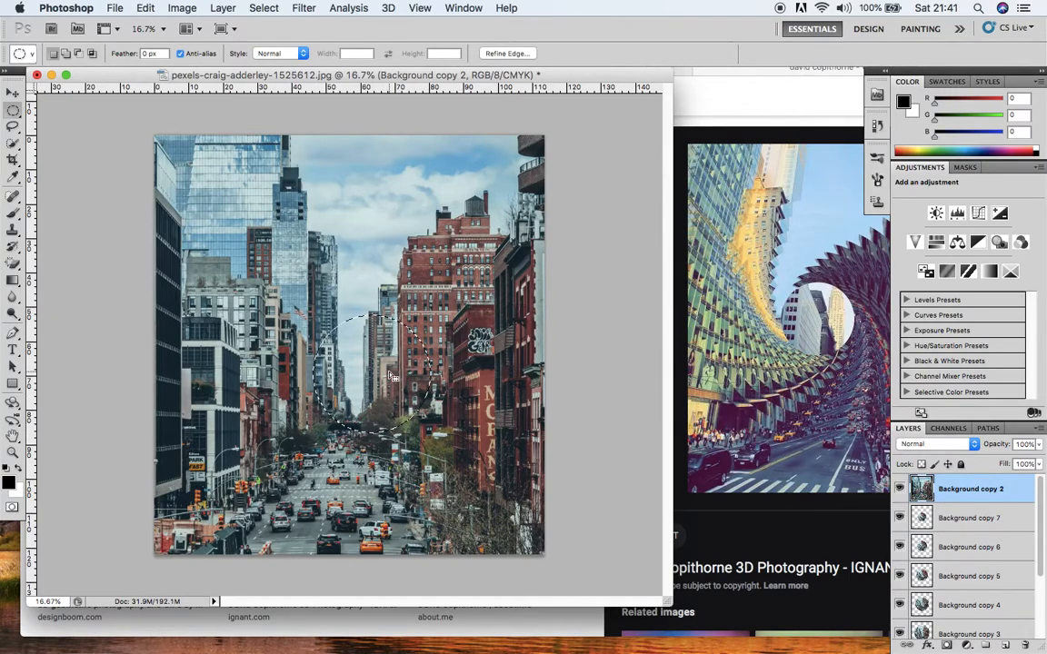
pyautogui.moveTo(350, 339); pyautogui.dragTo(362, 314)
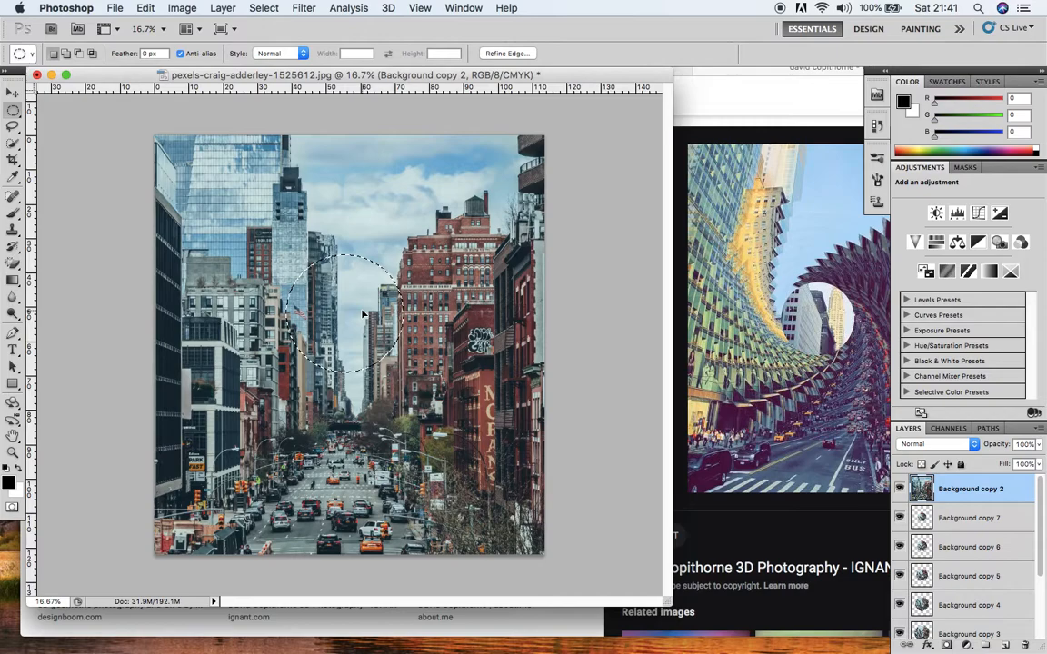
pyautogui.moveTo(362, 314); pyautogui.dragTo(356, 324)
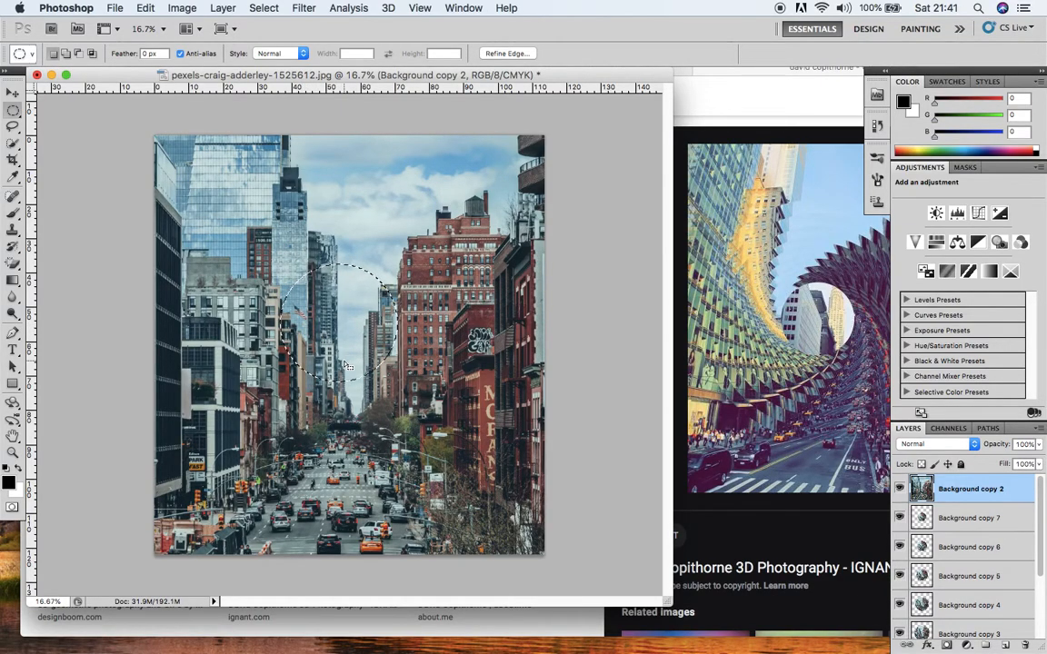
# - Invert the selection, delete everything outside the circle, and deselect
pyautogui.click(262, 9)
pyautogui.click(271, 64)
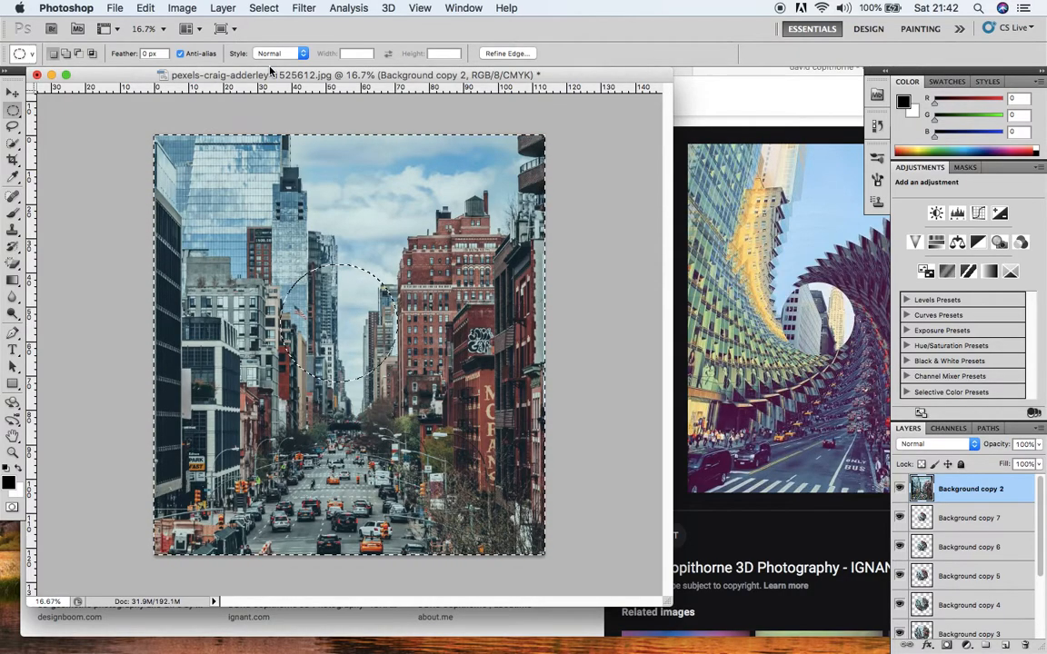
pyautogui.press('Delete')
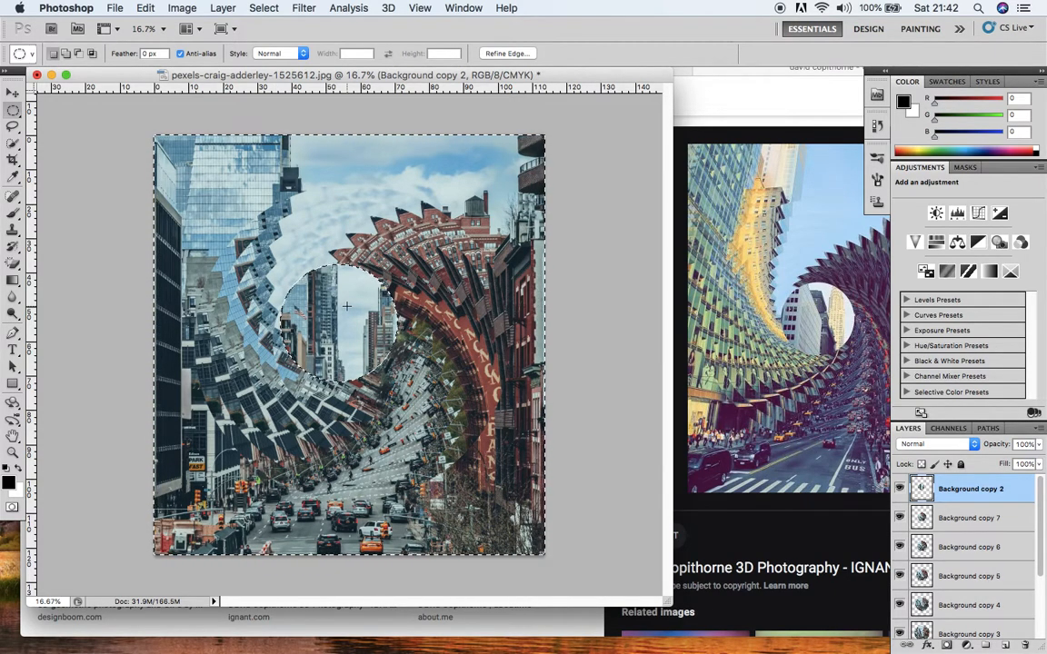
pyautogui.press('super+d')
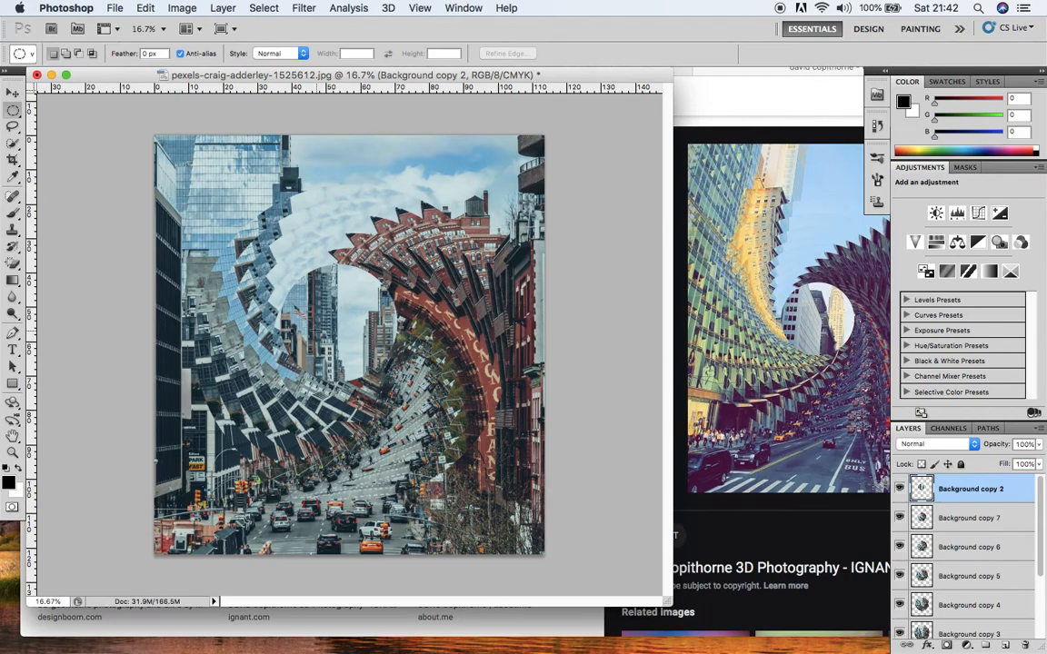
# - Free-transform the central circle, trying moves and undoing the last one
pyautogui.press('super+t')
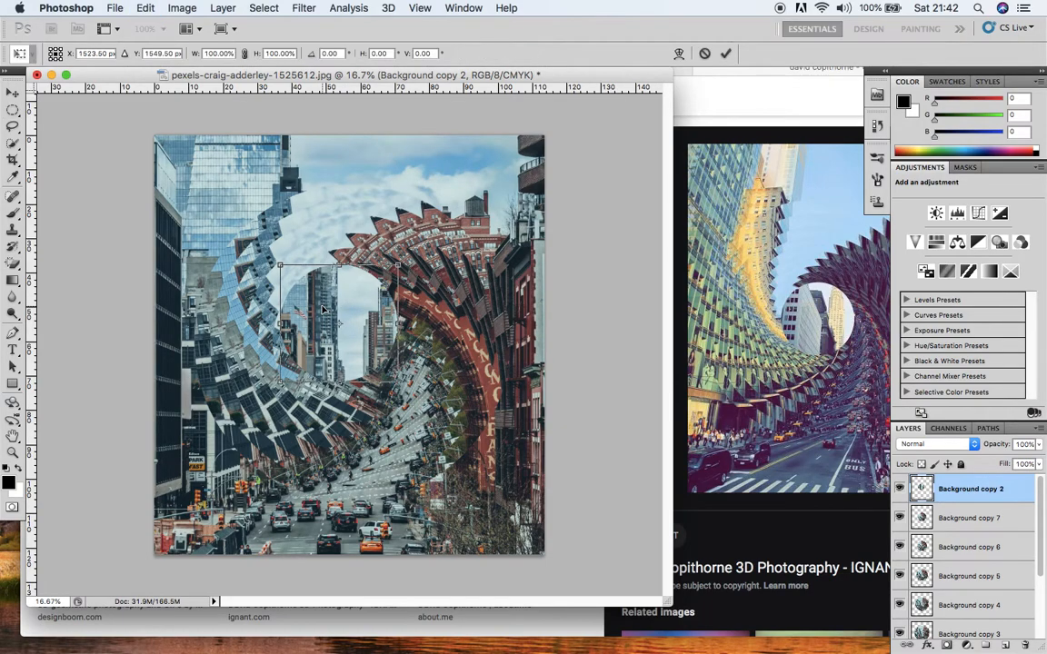
pyautogui.moveTo(351, 310)
pyautogui.mouseDown()
pyautogui.moveTo(404, 361)
pyautogui.moveTo(265, 491)
pyautogui.moveTo(359, 330)
pyautogui.mouseUp()
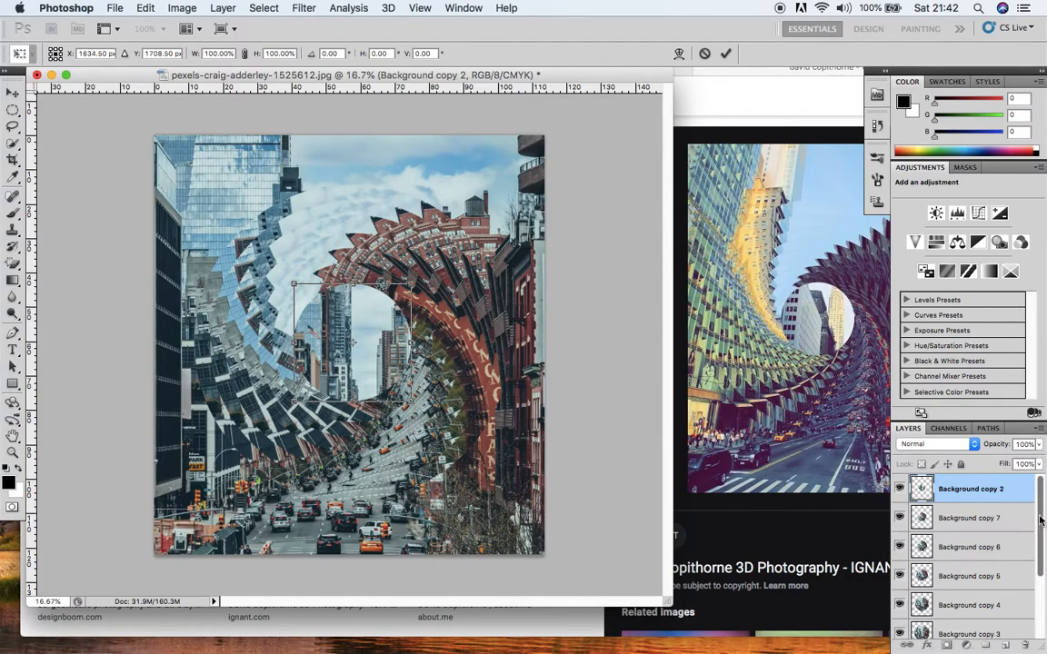
pyautogui.moveTo(383, 353); pyautogui.dragTo(378, 340)
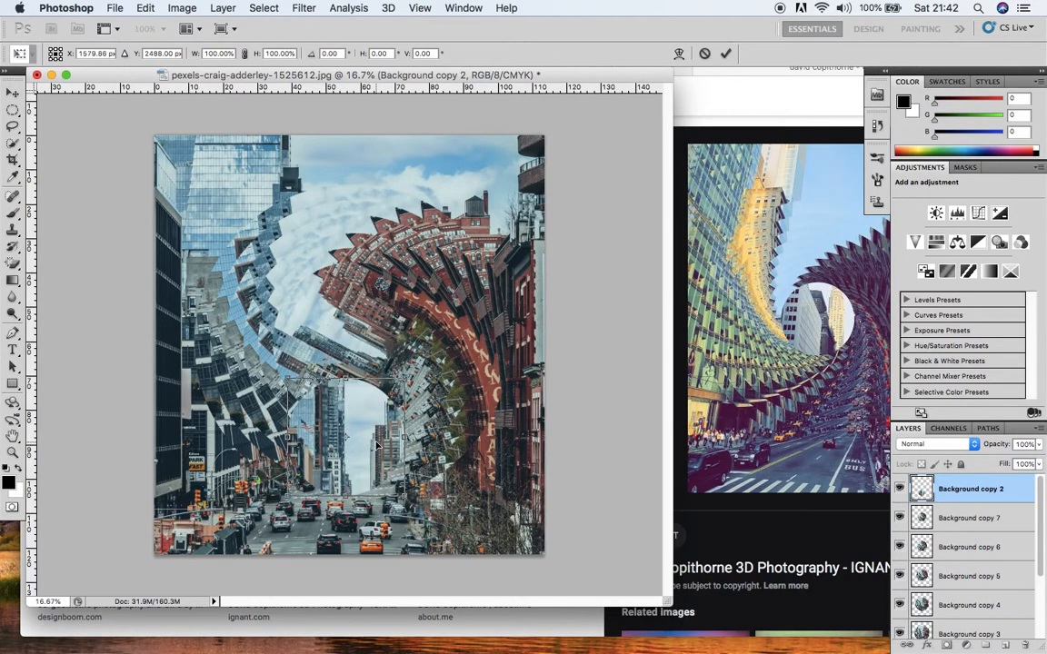
pyautogui.press('super+z')
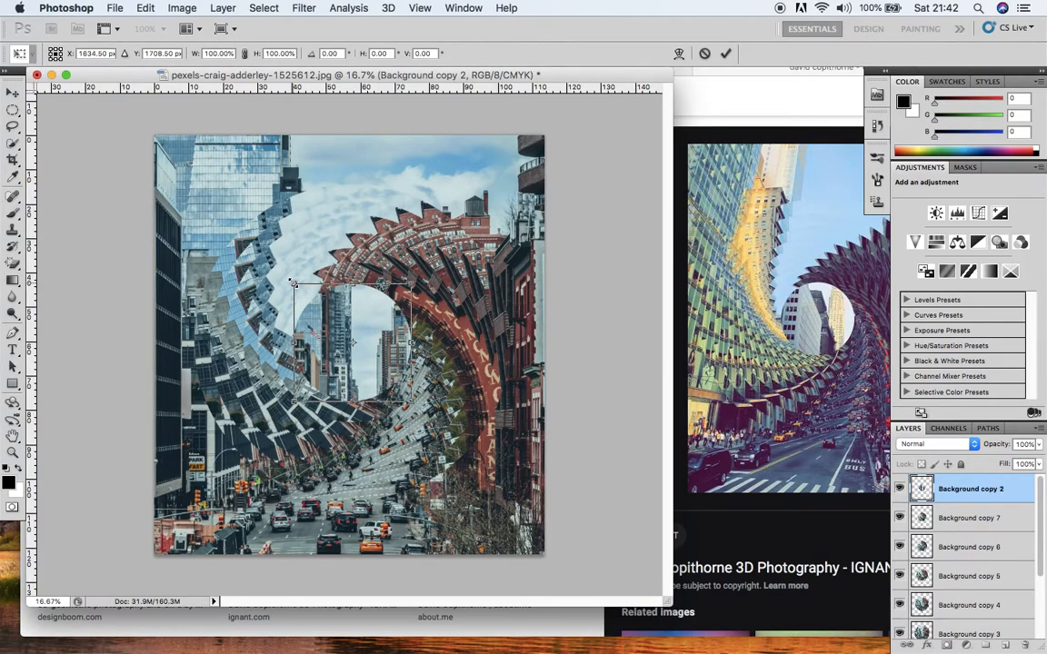
# - Enlarge the circle to about 107%, nudge it into the tunnel opening and apply
pyautogui.moveTo(293, 283); pyautogui.dragTo(284, 276)
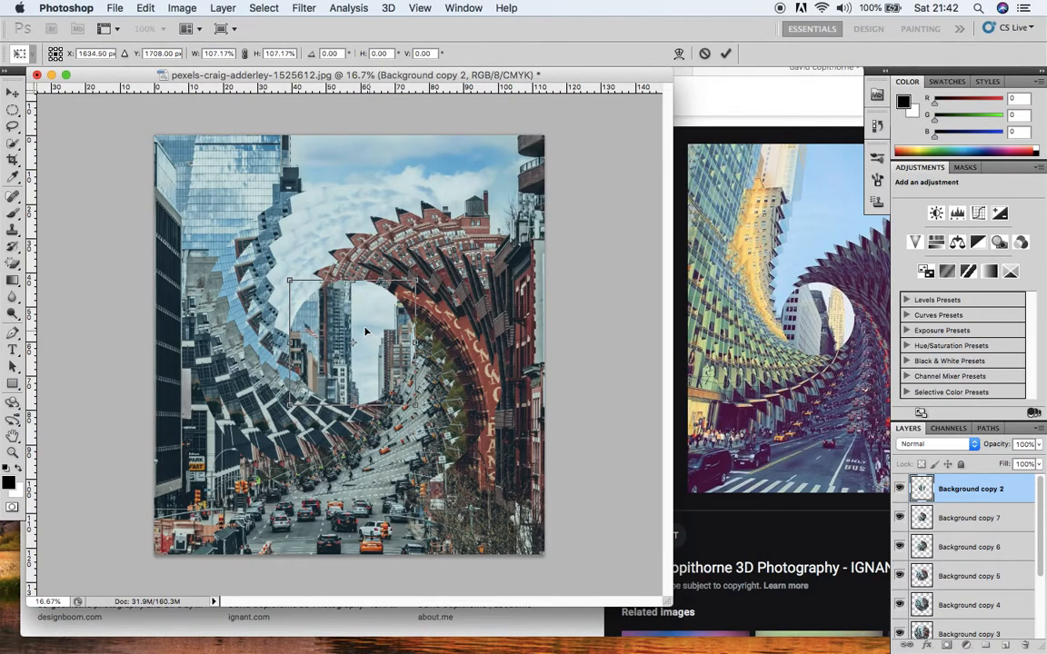
pyautogui.moveTo(365, 332); pyautogui.dragTo(366, 332)
pyautogui.press('Return')
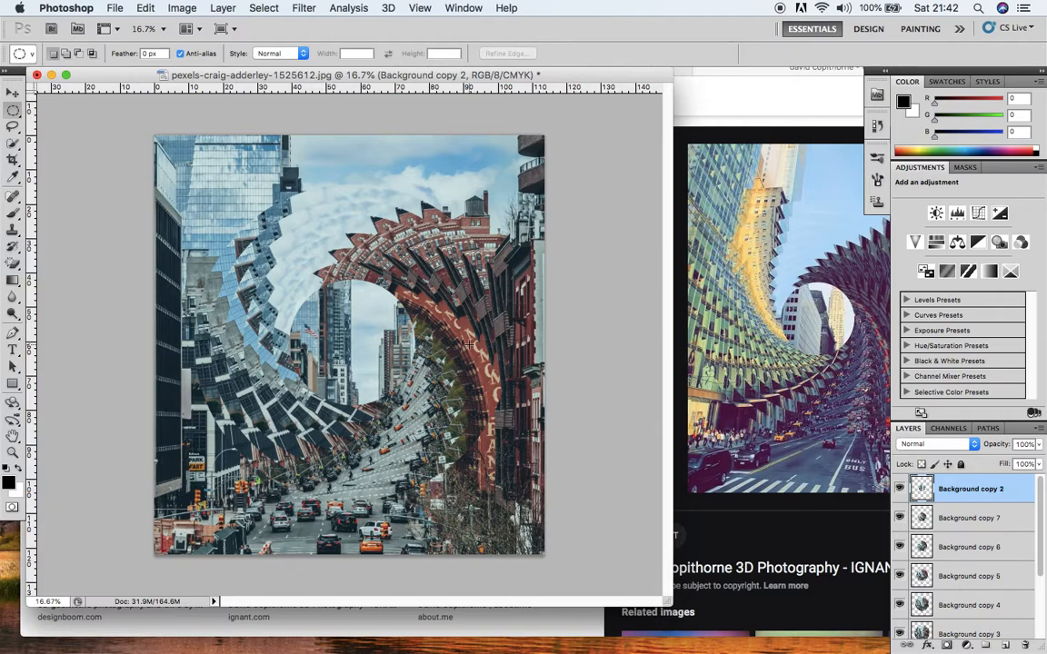